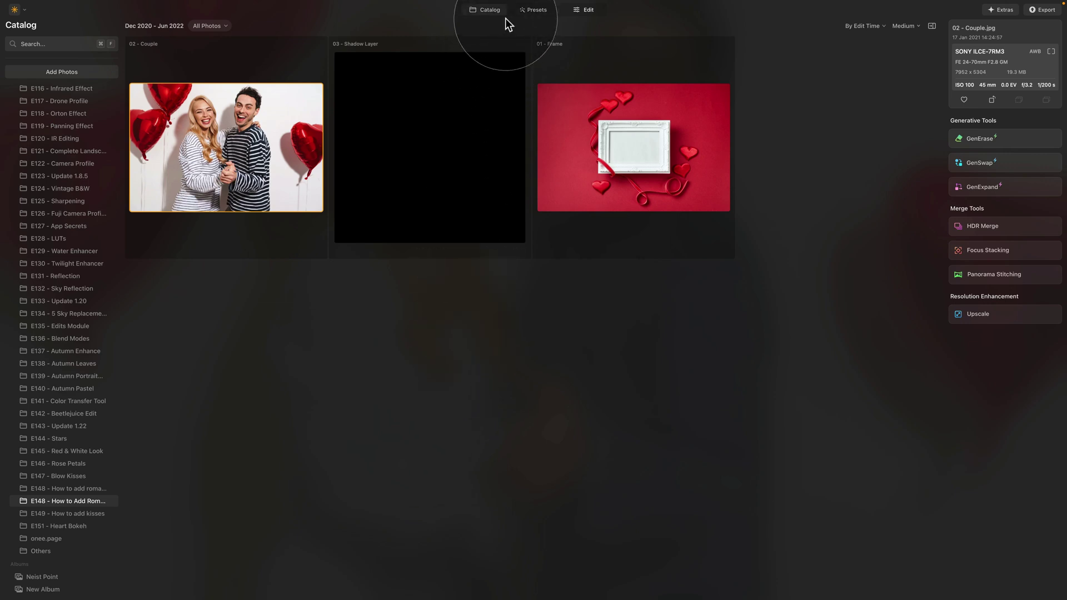
View the Frame photo full size, then return to the catalog grid.
double_click(589, 97)
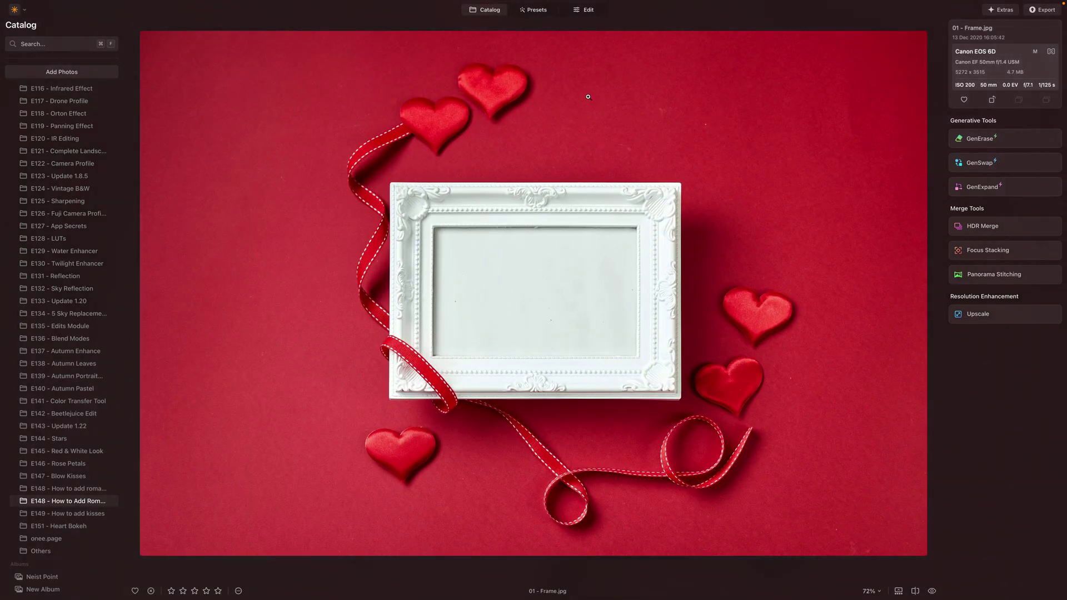
mouse_move(588, 97)
left_mouse_down()
mouse_move(589, 134)
mouse_move(552, 132)
mouse_move(582, 146)
left_mouse_up()
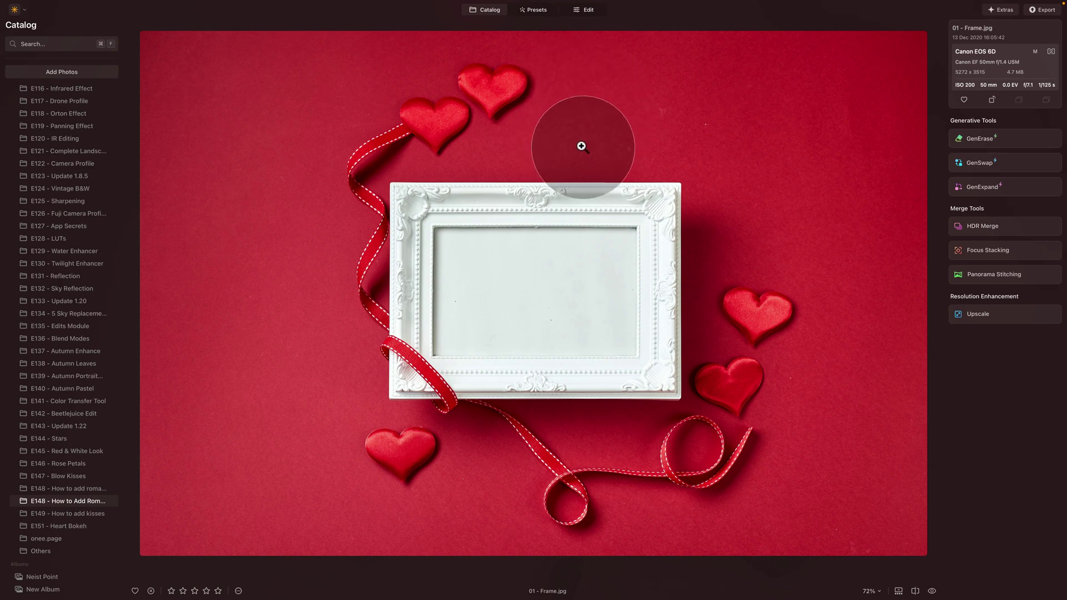
left_click_drag(582, 146, 550, 159)
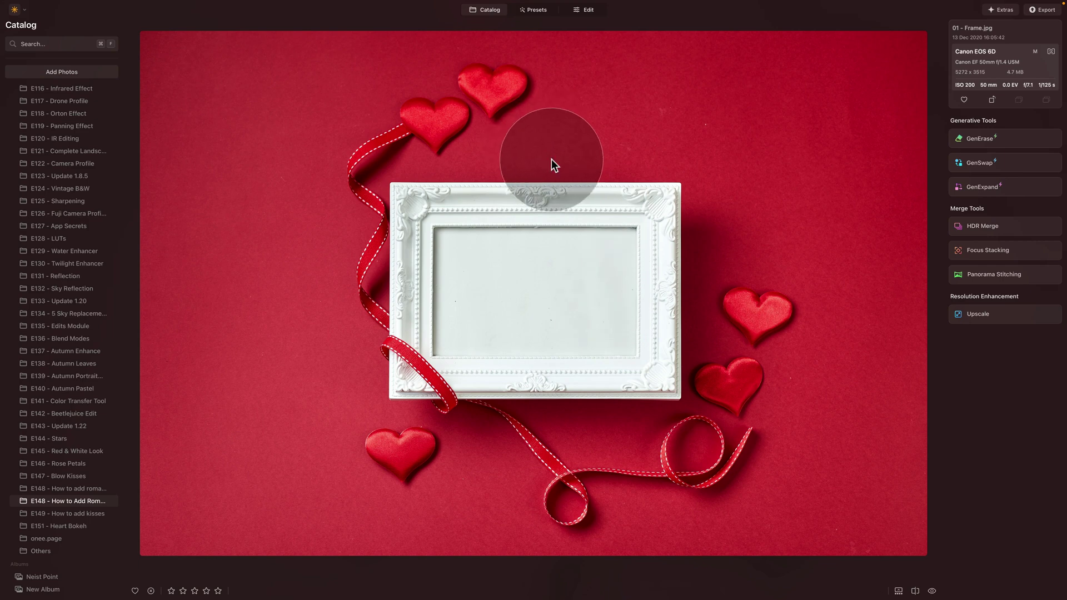
double_click(551, 159)
Preview the Couple and Shadow Layer photos full size, then select the Frame photo.
left_click(193, 142)
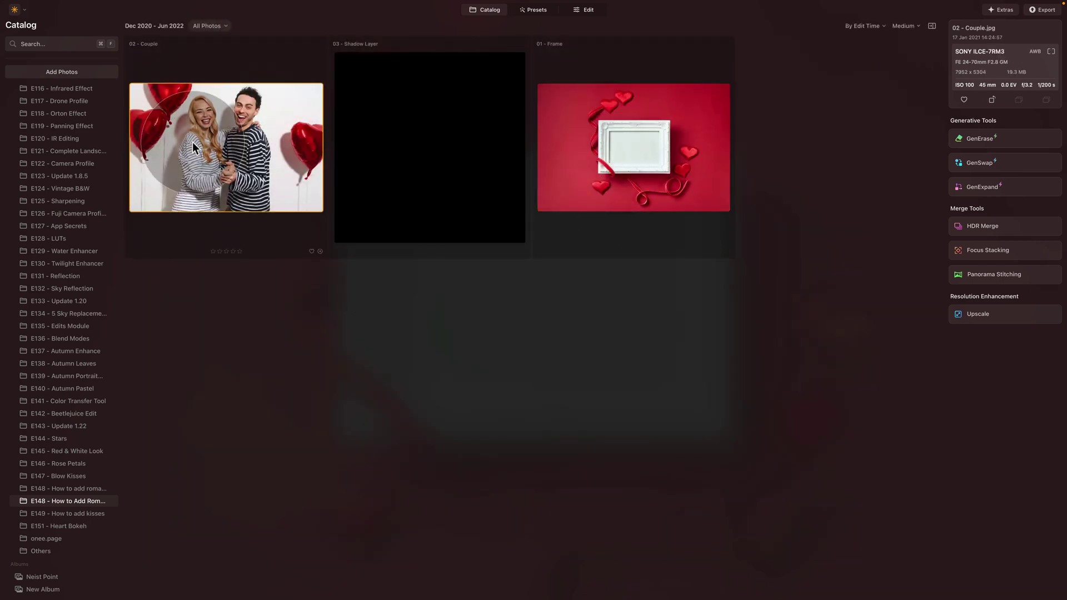
double_click(192, 142)
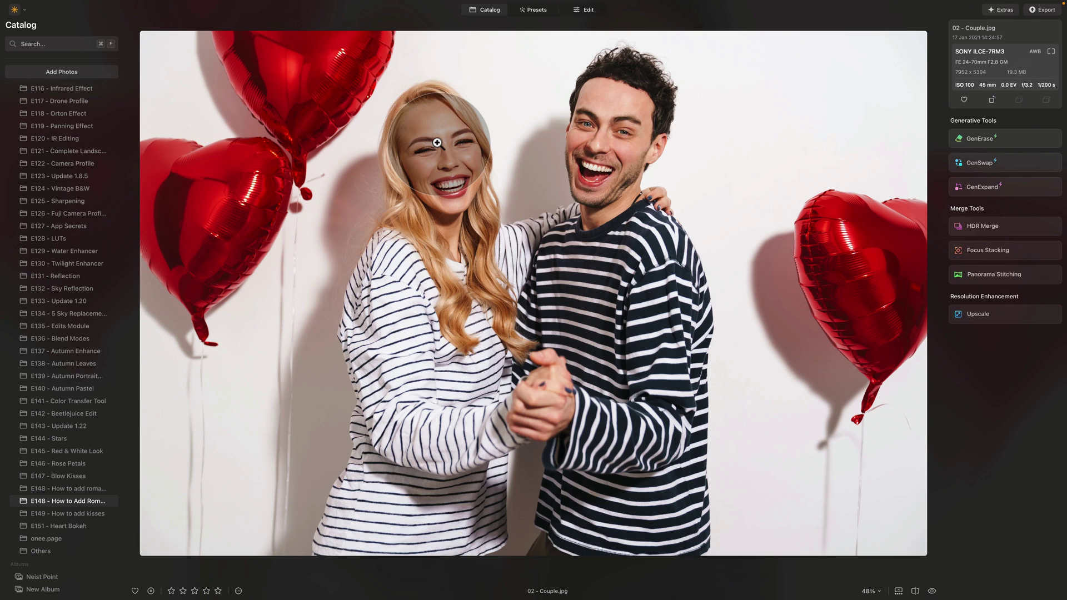
double_click(438, 143)
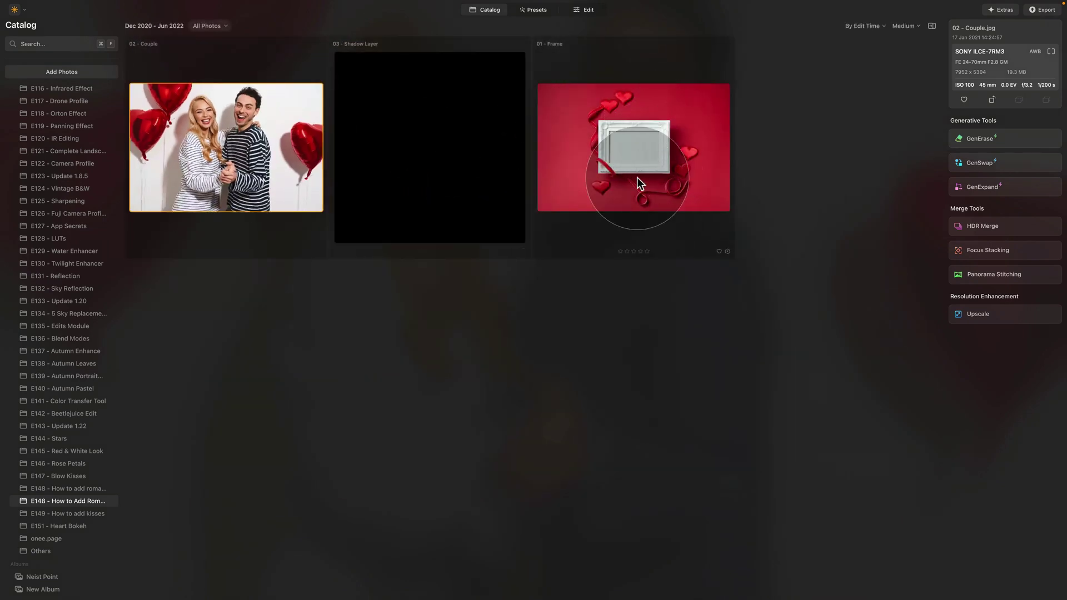
left_click(452, 139)
double_click(452, 139)
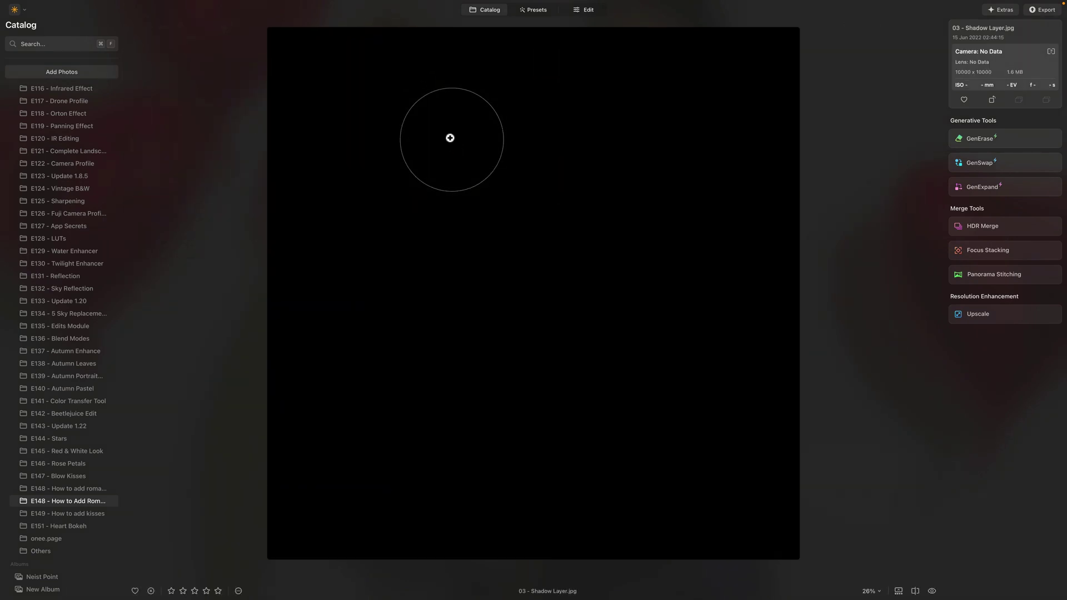
double_click(452, 139)
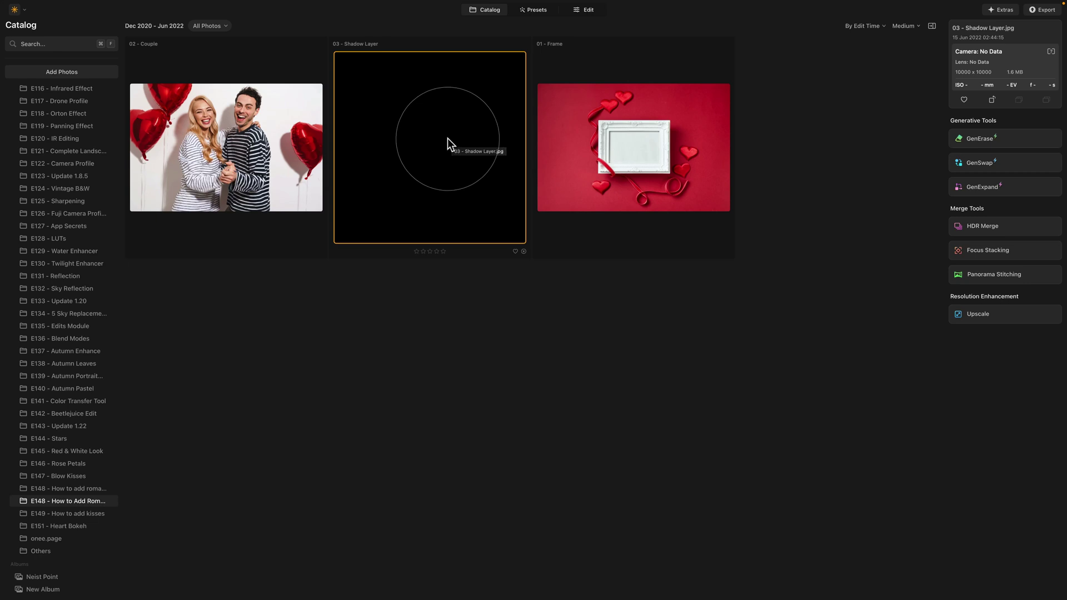
left_click(640, 119)
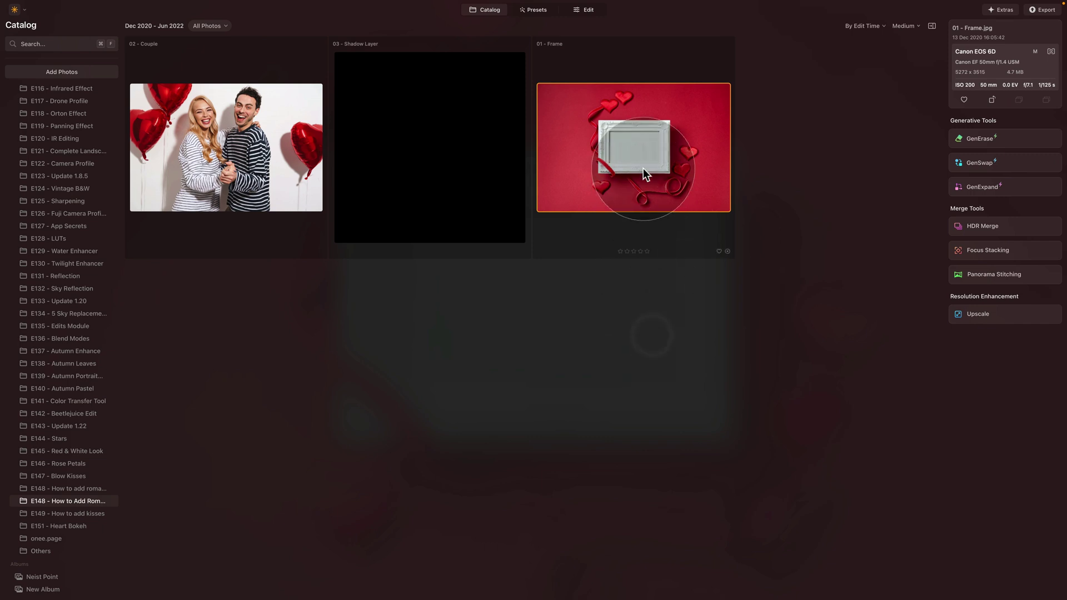
Select the 01 - Frame photo thumbnail in the catalog.
left_click(642, 147)
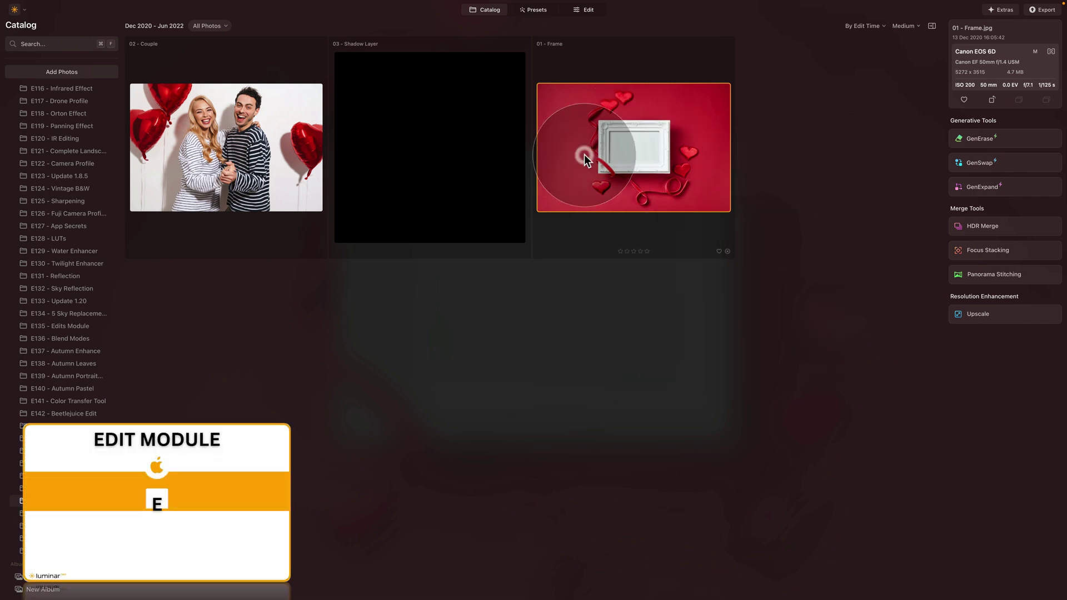
Open the Frame photo in Edit, zoom to inspect it, and show Layer Properties (100 opacity, Normal).
left_click(586, 10)
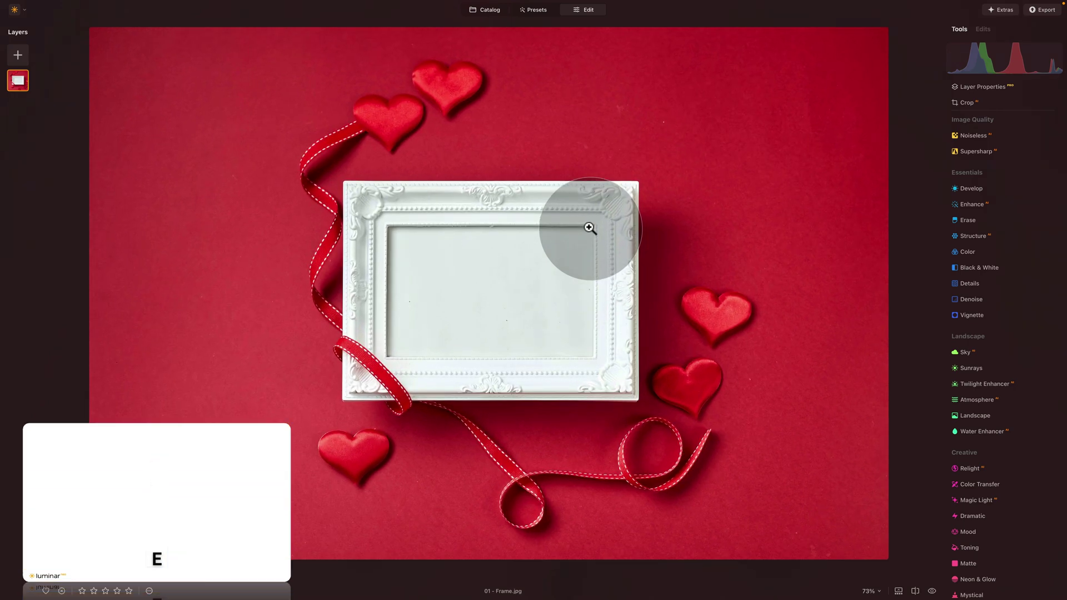
left_click(549, 389)
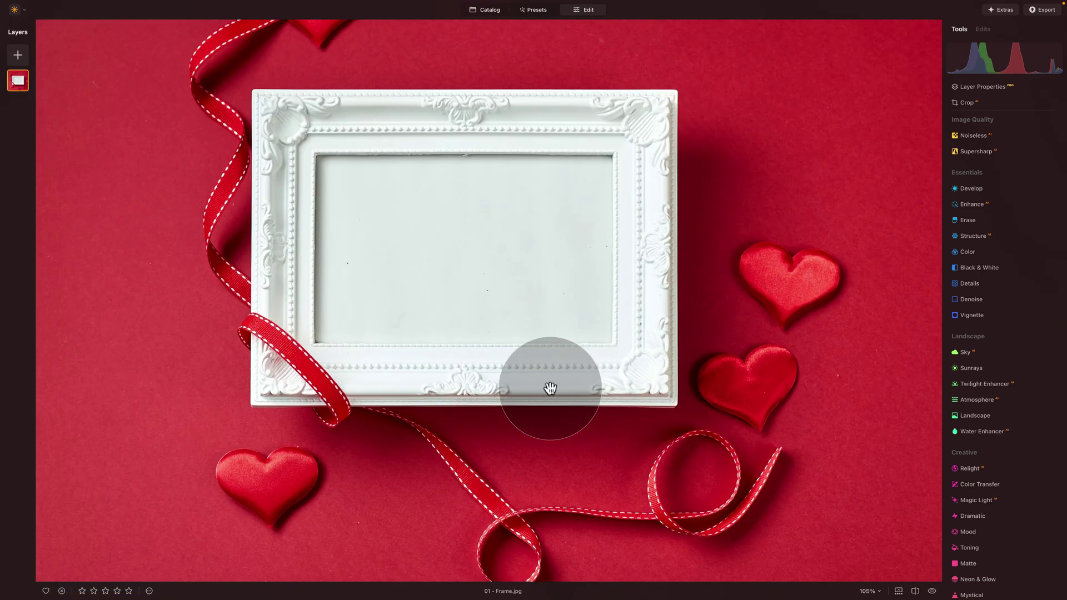
left_click(350, 246)
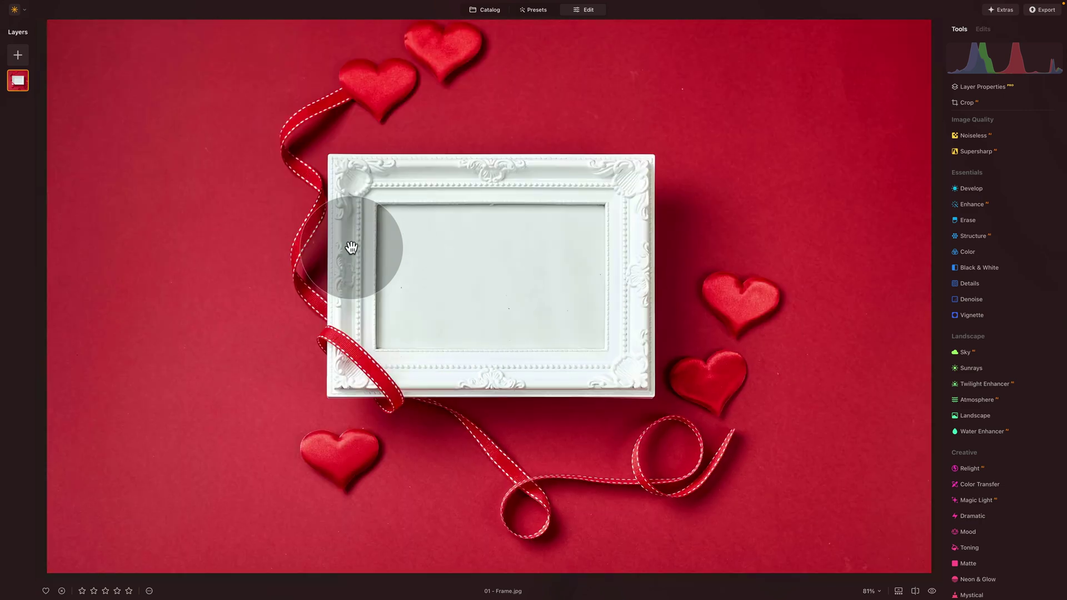
key("ctrl+minus")
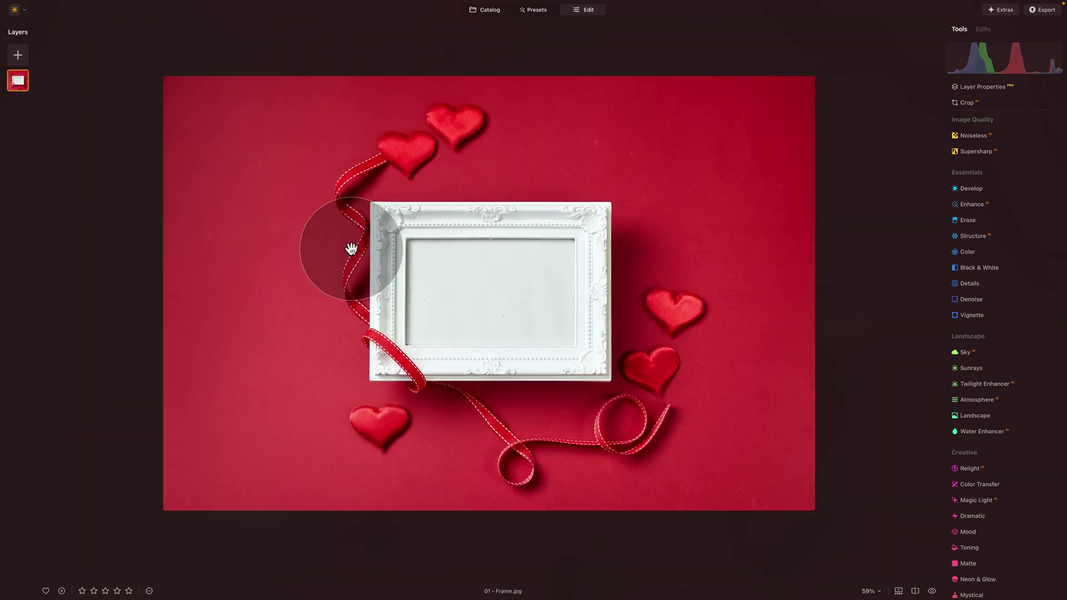
key("ctrl+plus")
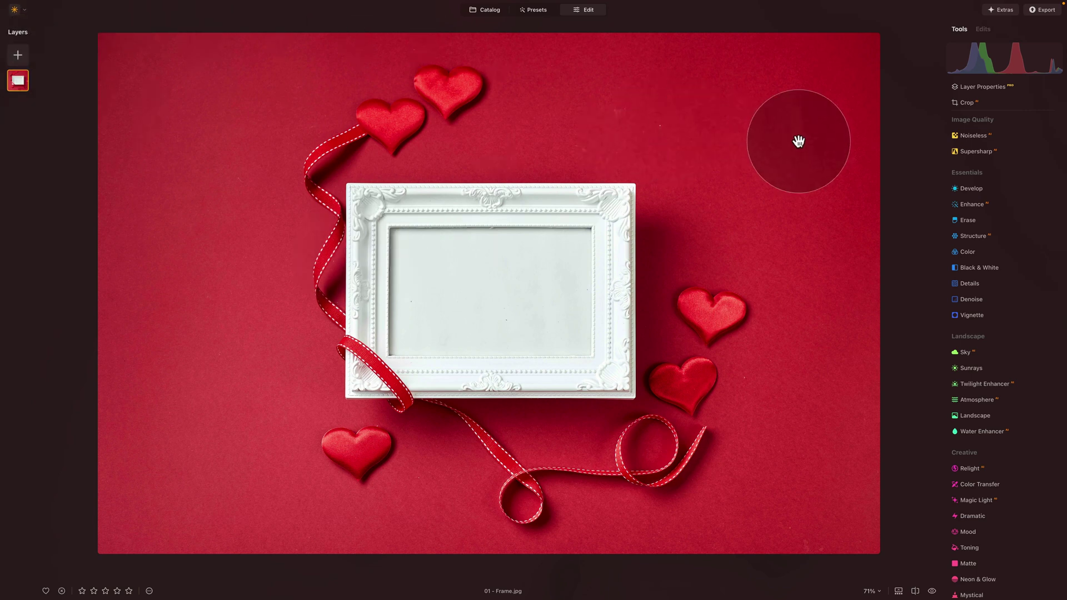
left_click(983, 86)
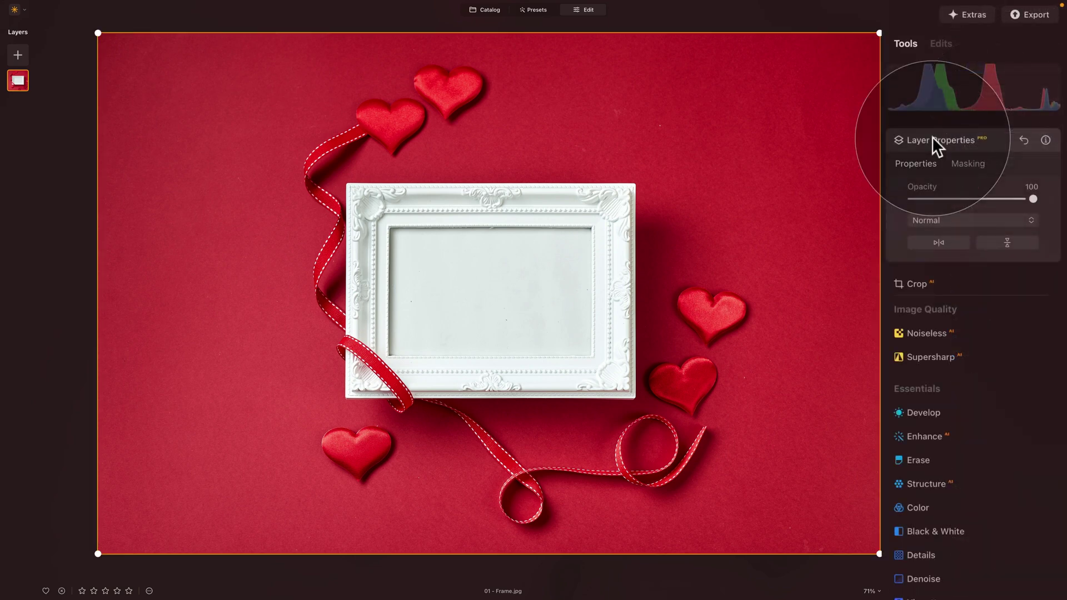
Choose the Masking Brush in Erase mode with size 46 and softness 15.
left_click(972, 164)
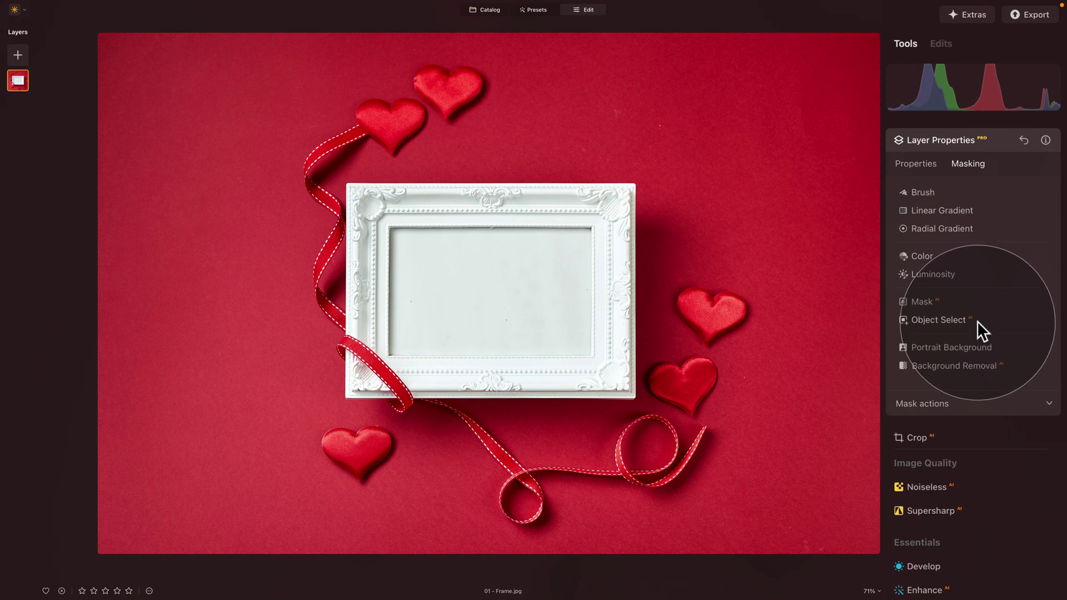
left_click(931, 190)
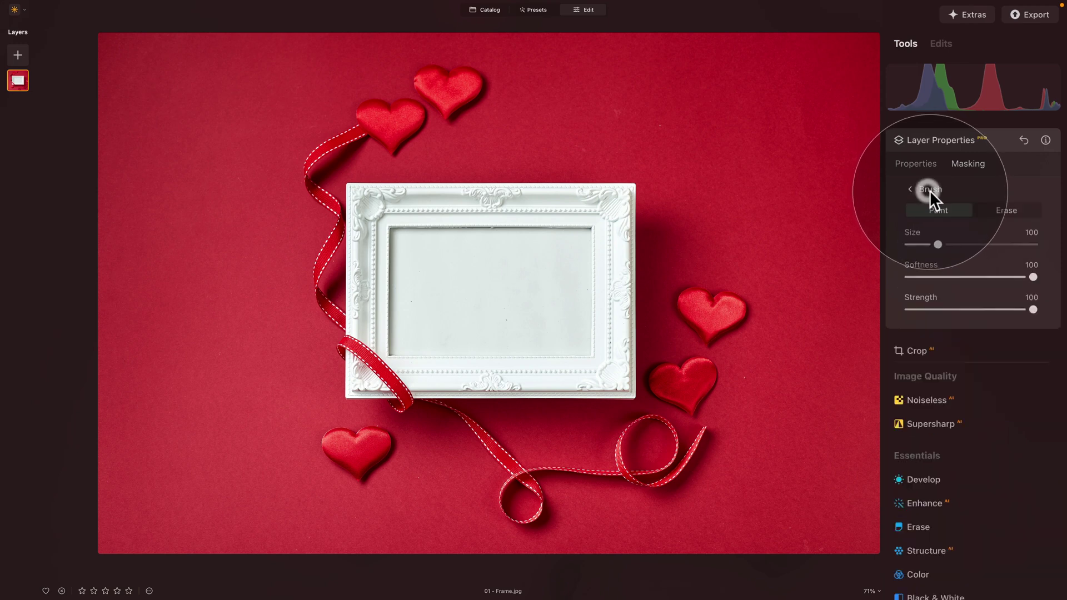
left_click(1007, 211)
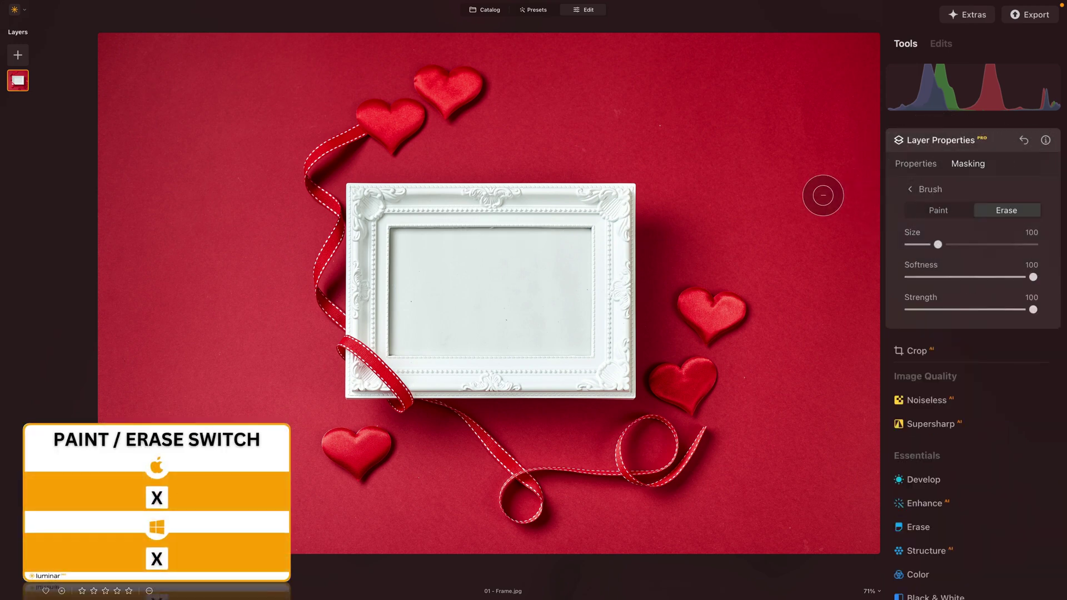
mouse_move(917, 279)
left_mouse_down()
mouse_move(926, 278)
mouse_move(921, 244)
left_mouse_up()
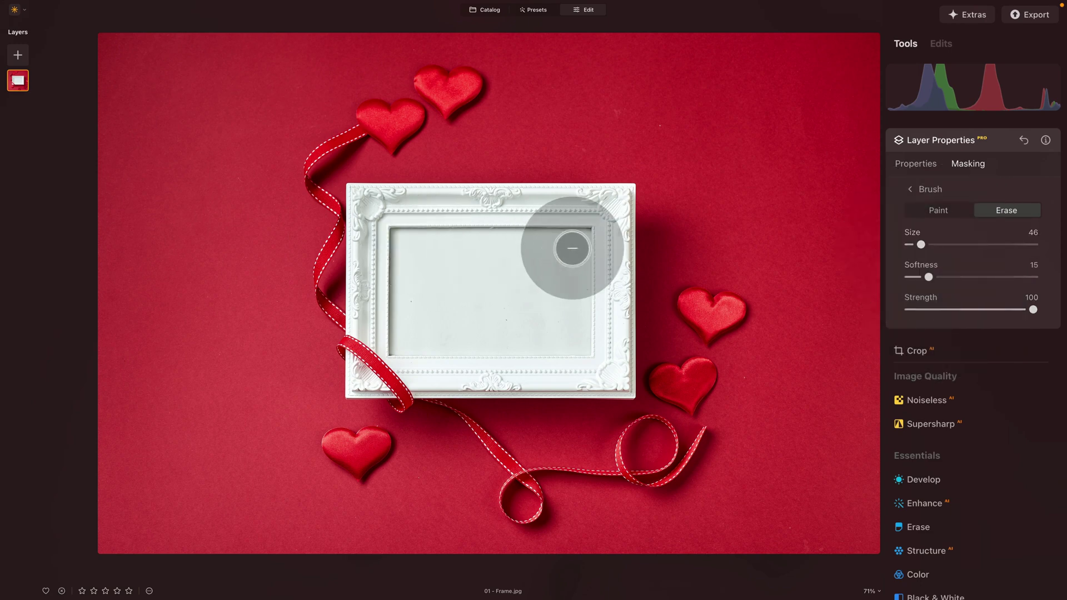
Shrink the brush to 37 and erase a strip along the frame's top inner edge.
scroll(477, 226, "up", 5)
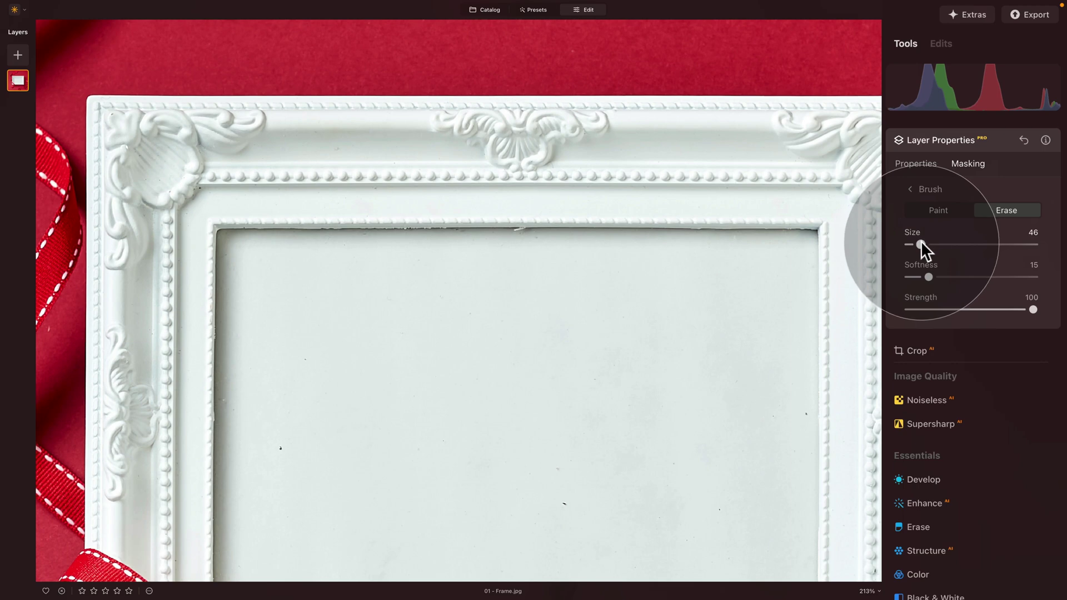
left_click_drag(922, 245, 918, 245)
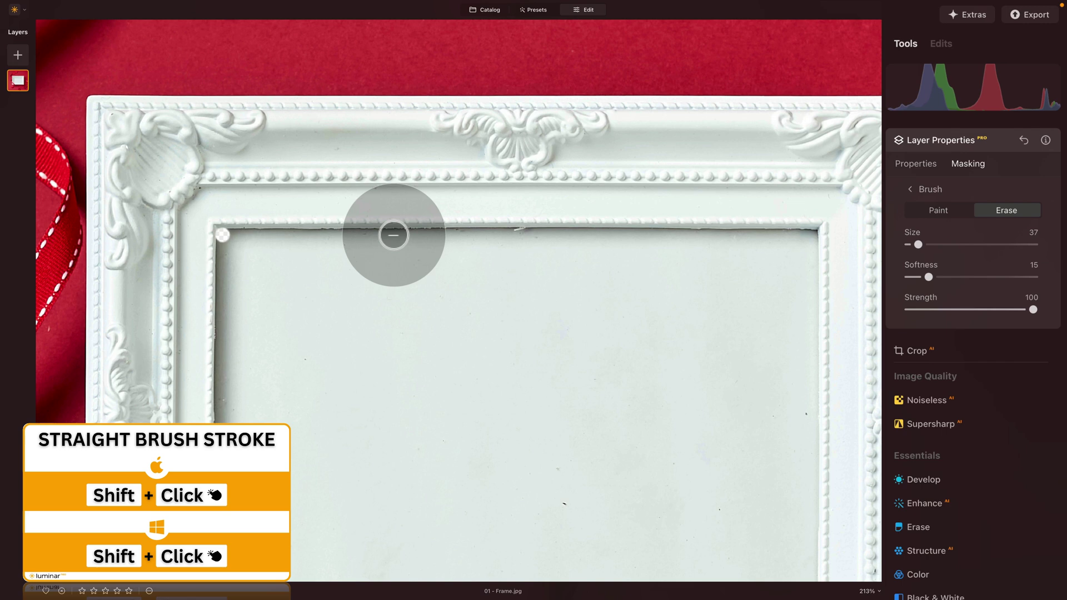
left_click(393, 235, "shift")
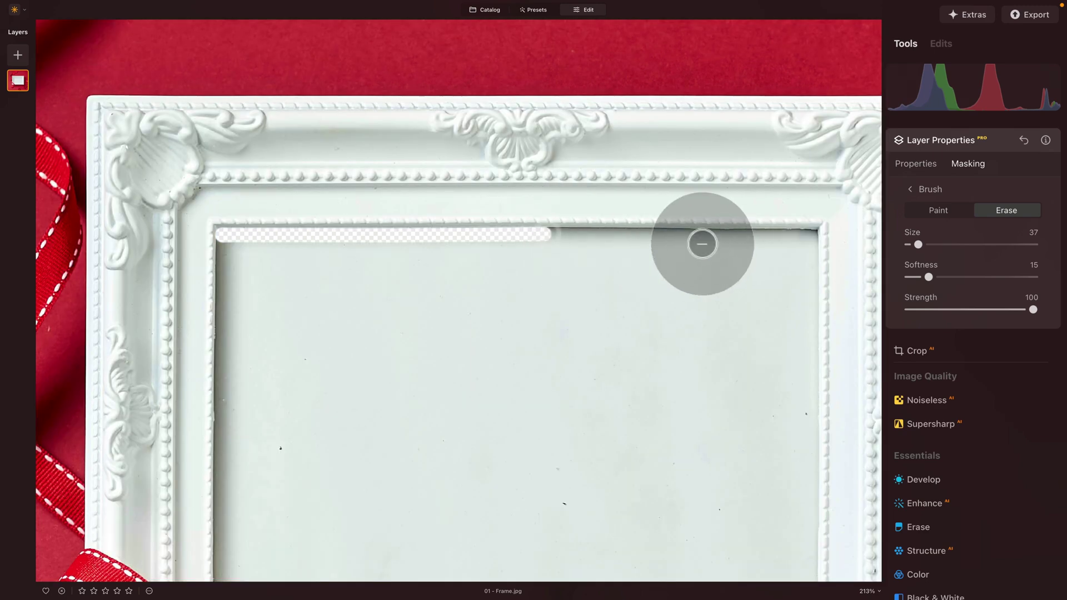
left_click_drag(703, 233, 812, 235)
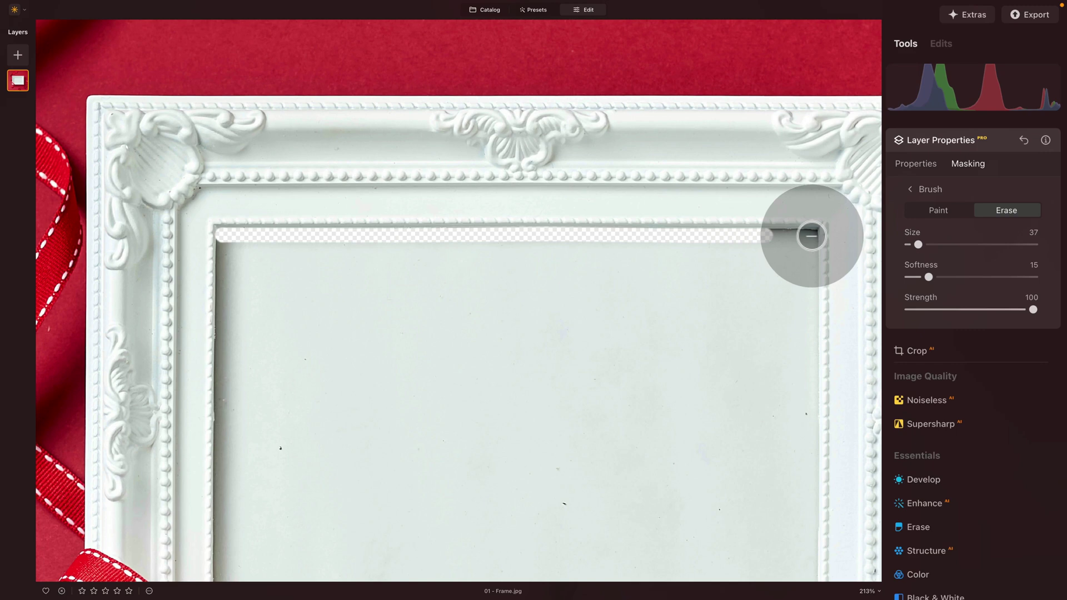
scroll(820, 322, "down", 3)
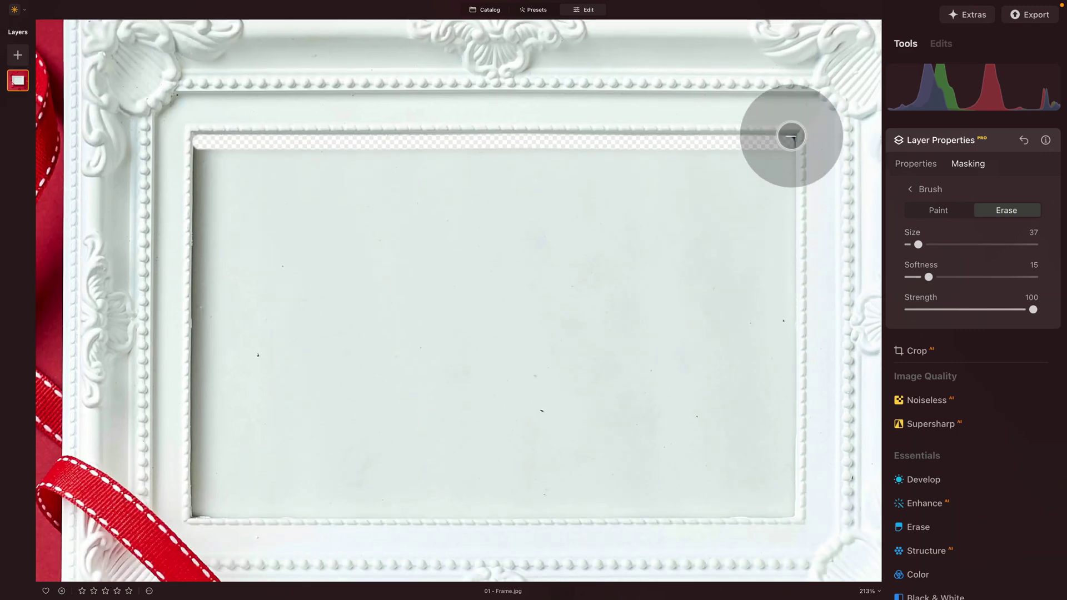
left_click_drag(790, 143, 788, 143)
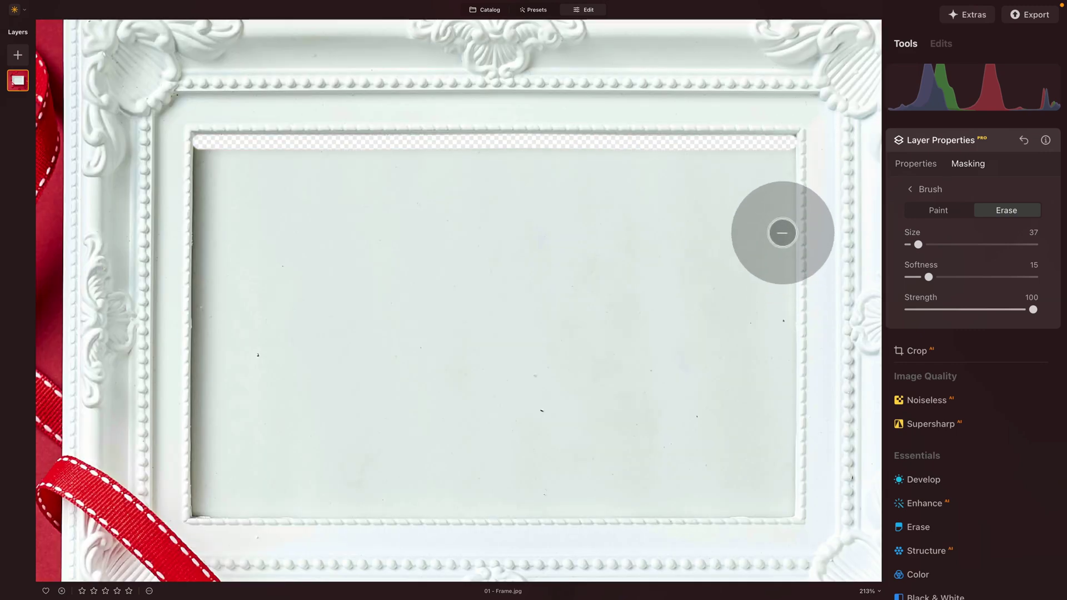
Erase strips along the right, bottom and left inner edges of the opening.
left_click_drag(790, 241, 762, 228)
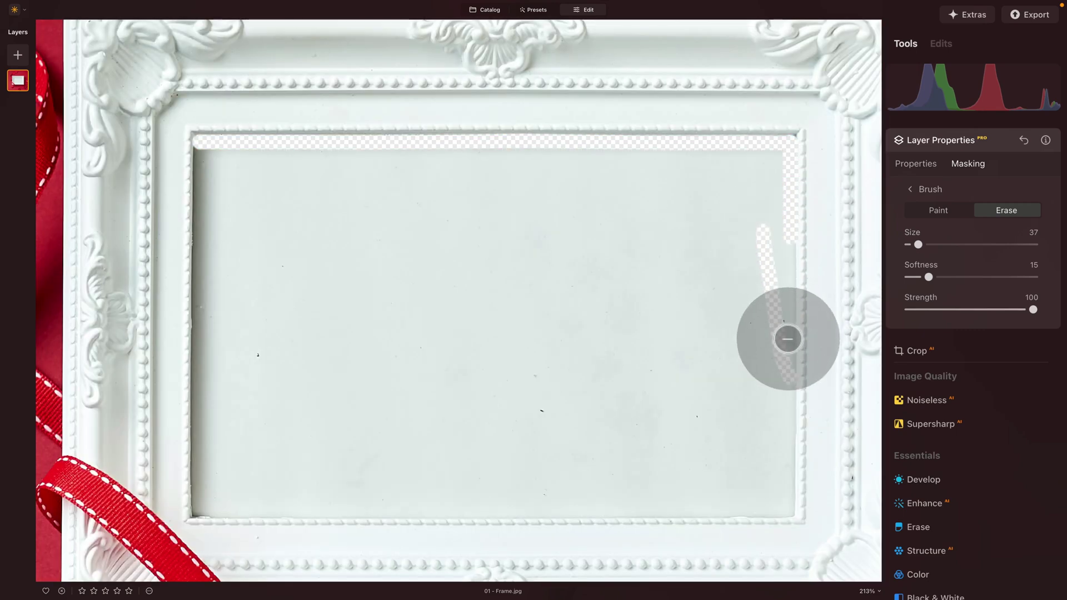
key("ctrl+z")
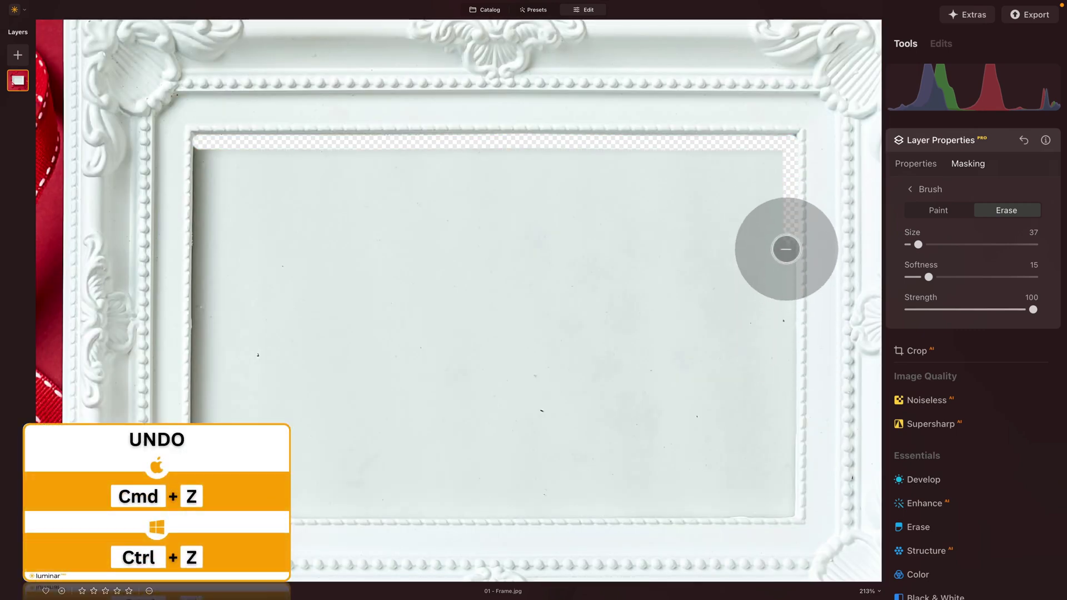
scroll(789, 309, "down", 3)
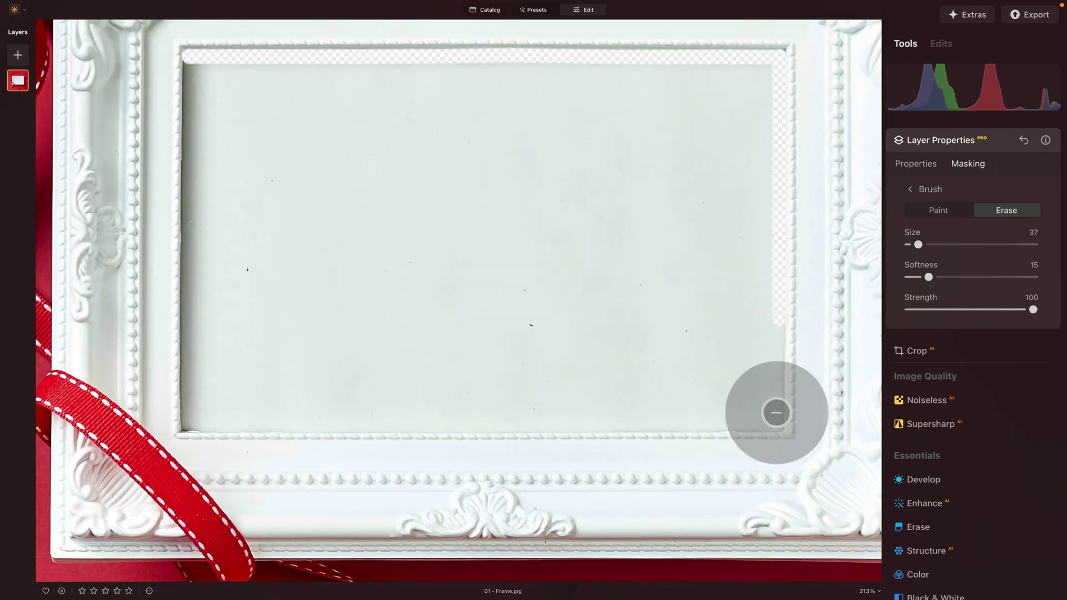
left_click_drag(778, 427, 186, 425)
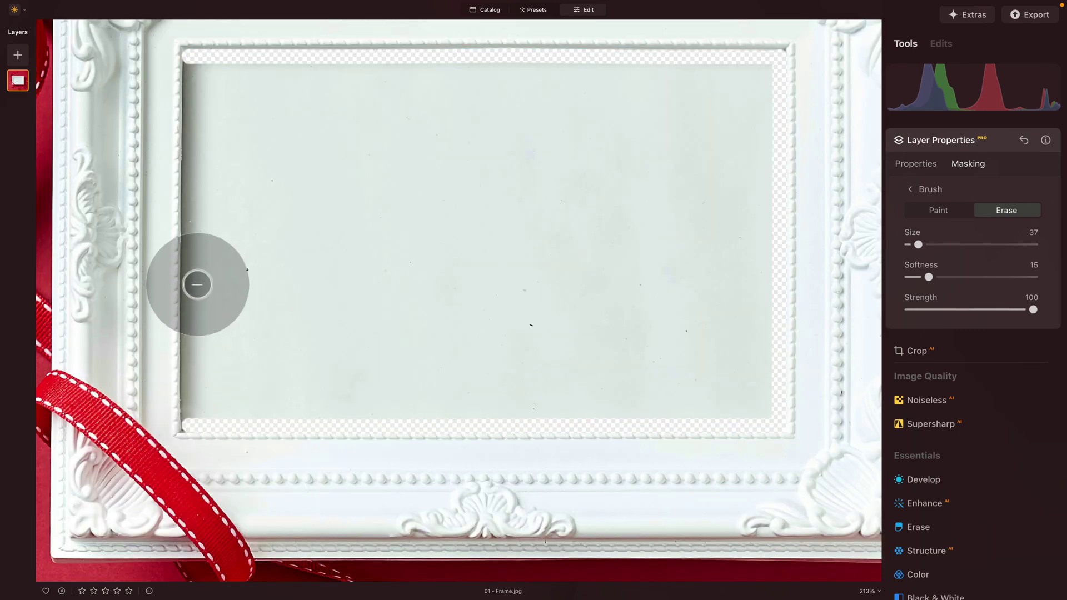
left_click_drag(185, 279, 185, 277)
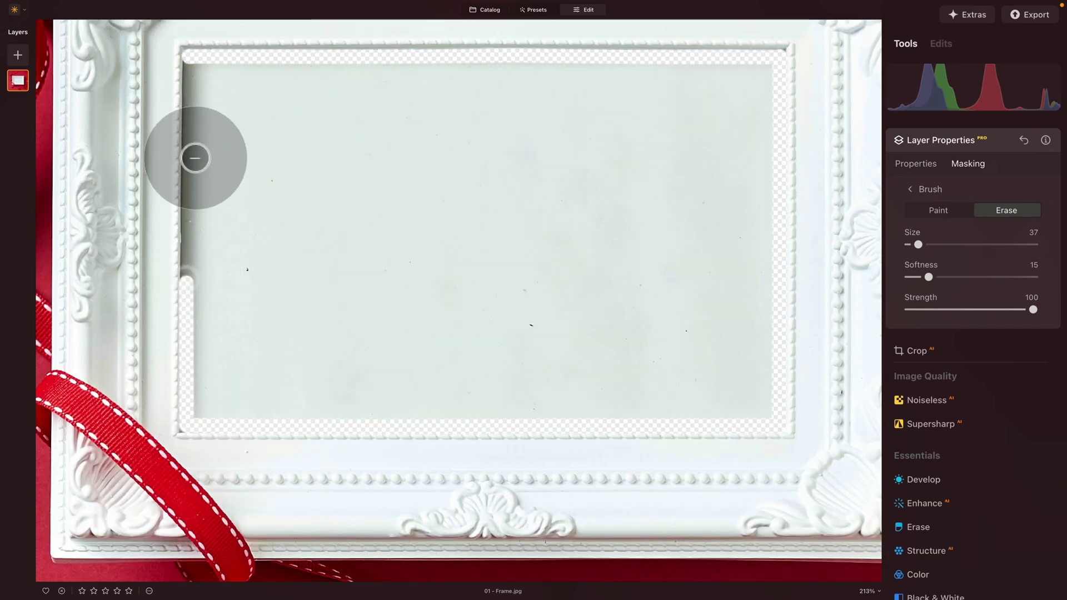
left_click_drag(186, 146, 185, 58)
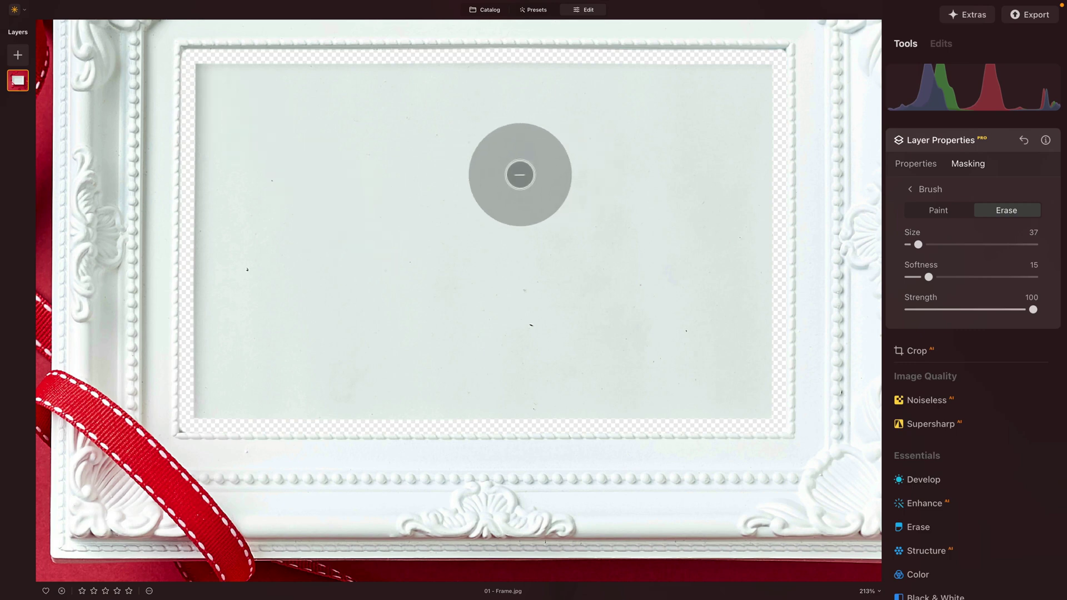
Enlarge the erase brush and clear the top band of the grey opening.
key("bracketright")
key("bracketright")
key("bracketright")
key("bracketright")
key("bracketright")
key("bracketright")
key("bracketright")
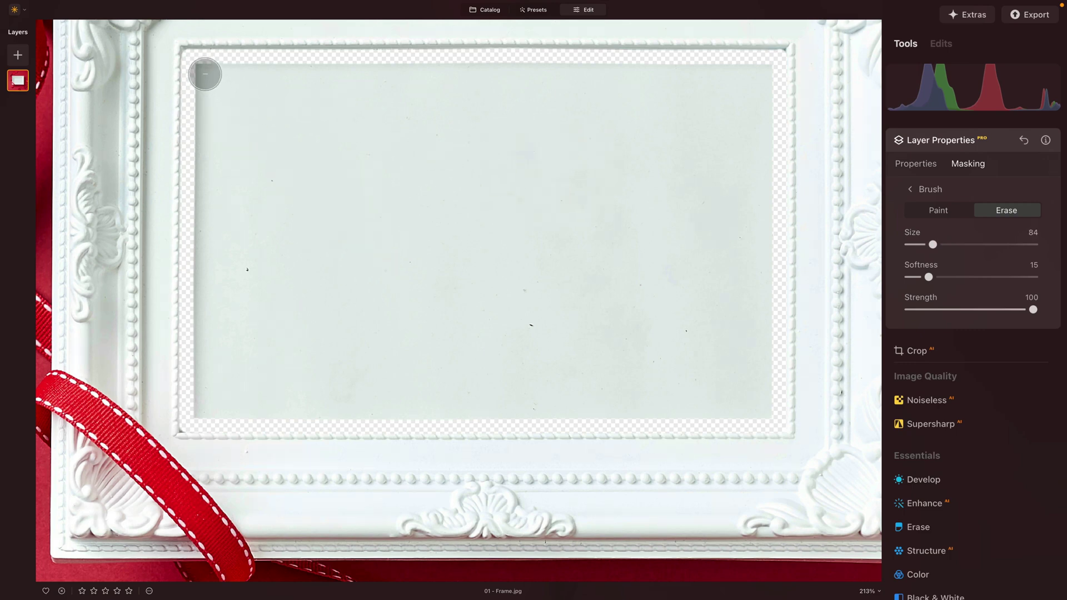
left_click_drag(205, 74, 646, 90)
left_click_drag(782, 60, 764, 77)
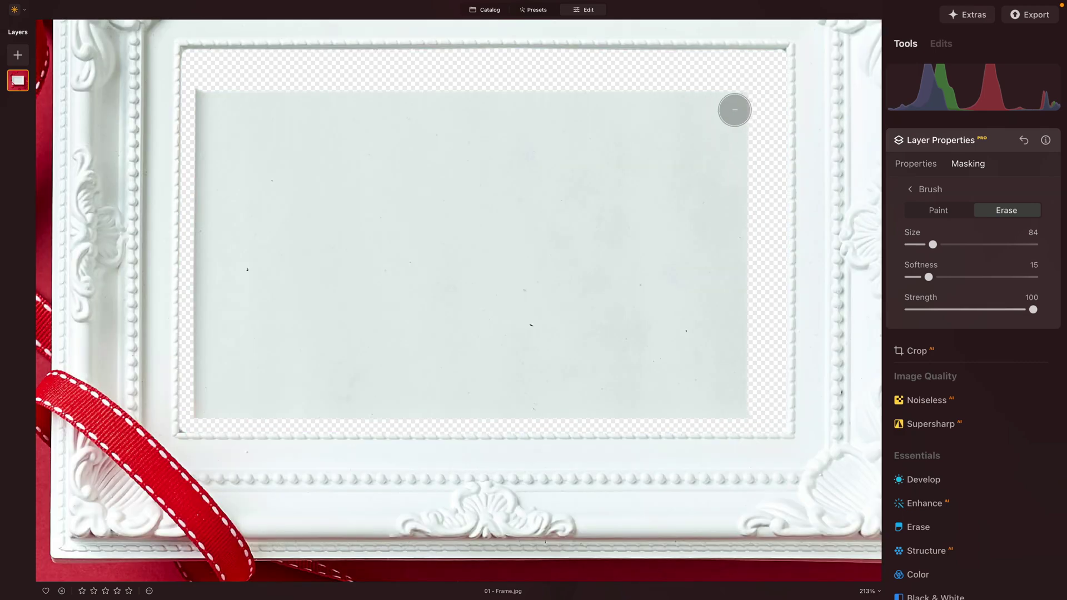
mouse_move(728, 111)
left_mouse_down()
mouse_move(376, 111)
mouse_move(444, 120)
left_mouse_up()
key("bracketright")
mouse_move(379, 158)
left_mouse_down()
mouse_move(664, 153)
mouse_move(681, 135)
mouse_move(708, 132)
mouse_move(719, 140)
mouse_move(711, 212)
left_mouse_up()
key("bracketright")
key("bracketleft")
key("bracketleft")
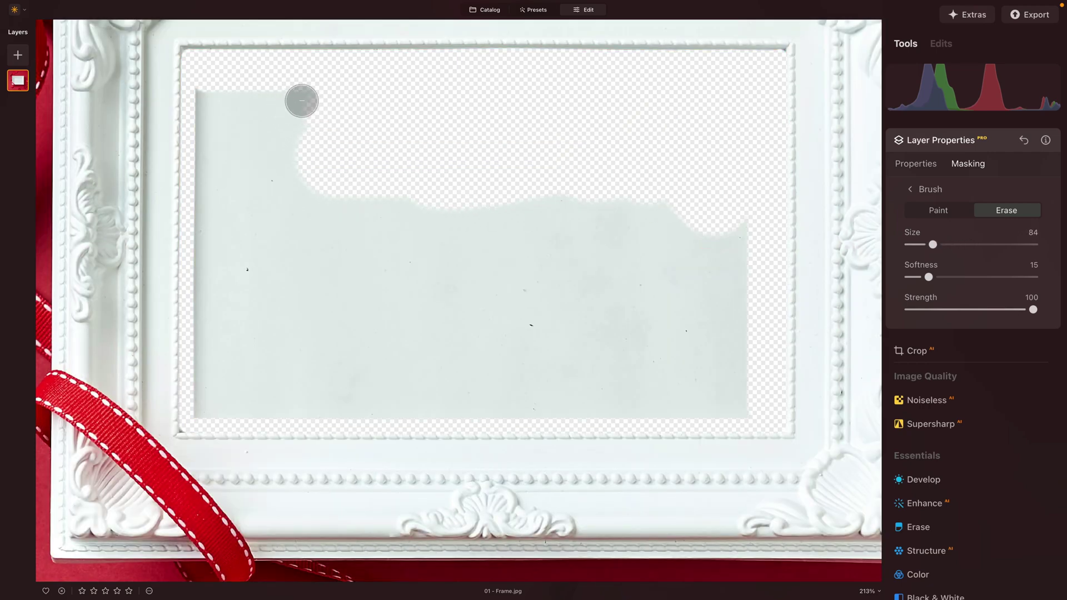
left_click_drag(302, 100, 202, 98)
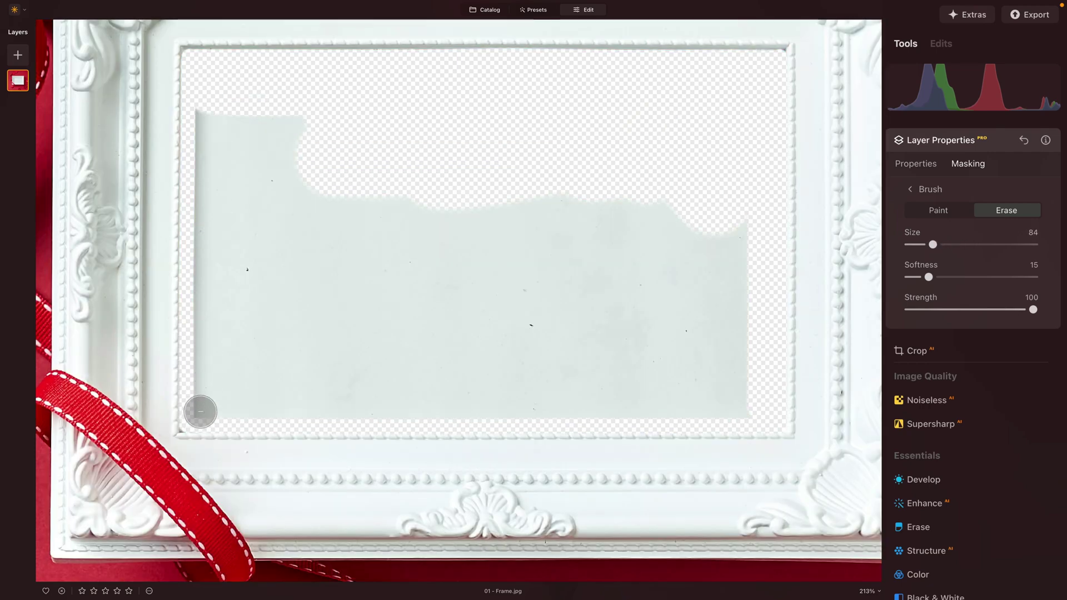
Erase the left, bottom and right strips and leftover grey centre, then fit to view.
left_click(200, 411, "shift")
left_click(746, 407, "shift")
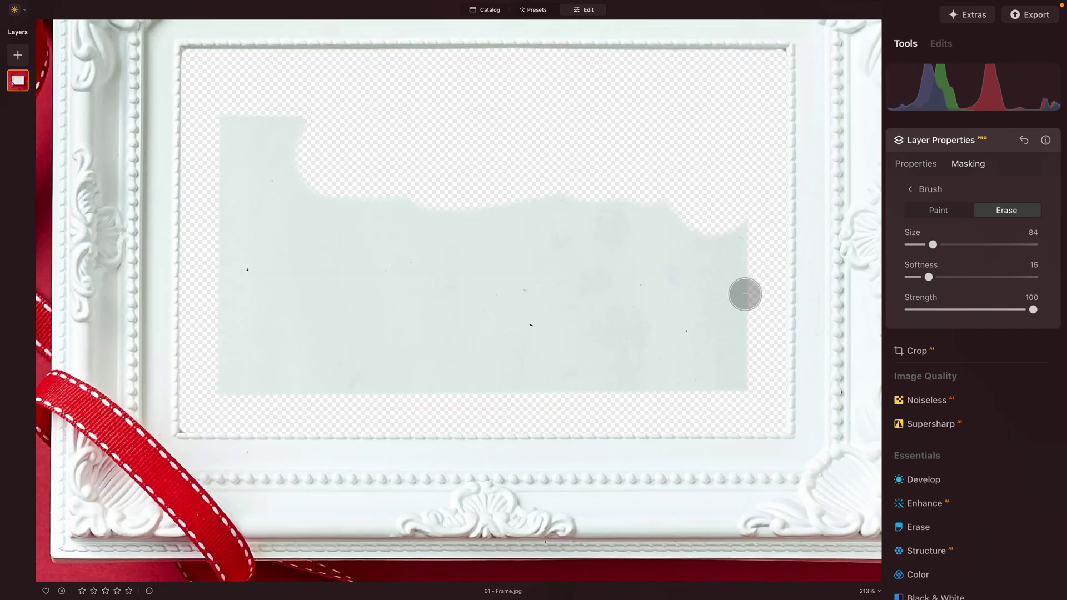
left_click(736, 224, "shift")
left_click_drag(222, 129, 227, 393)
key("bracketright")
key("bracketright")
key("bracketright")
key("bracketright")
key("bracketright")
key("bracketright")
key("bracketright")
key("bracketright")
key("bracketright")
key("bracketright")
key("bracketright")
key("bracketright")
mouse_move(269, 132)
left_mouse_down()
mouse_move(392, 140)
mouse_move(633, 182)
mouse_move(682, 245)
mouse_move(700, 350)
mouse_move(701, 237)
mouse_move(712, 358)
mouse_move(709, 368)
mouse_move(249, 363)
mouse_move(253, 210)
mouse_move(281, 181)
mouse_move(419, 235)
mouse_move(541, 252)
mouse_move(606, 247)
mouse_move(636, 275)
mouse_move(629, 319)
mouse_move(463, 290)
mouse_move(328, 239)
mouse_move(309, 245)
mouse_move(375, 277)
mouse_move(567, 333)
mouse_move(633, 286)
left_mouse_up()
key("bracketleft")
key("bracketleft")
key("bracketleft")
key("bracketleft")
key("bracketleft")
key("bracketleft")
mouse_move(736, 196)
left_mouse_down()
mouse_move(716, 167)
mouse_move(627, 153)
mouse_move(474, 169)
left_mouse_up()
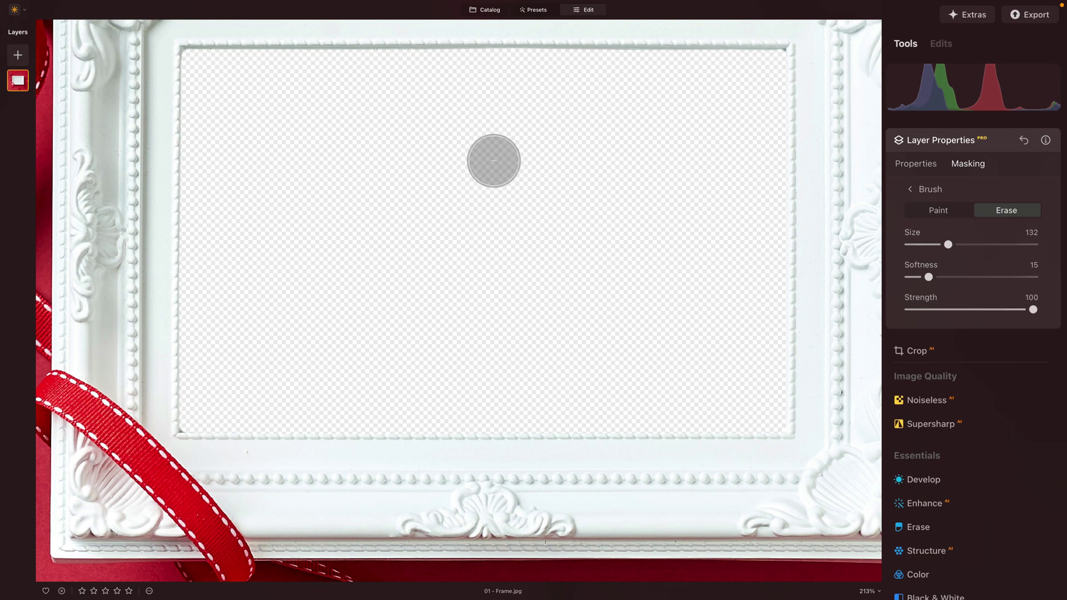
key("ctrl+0")
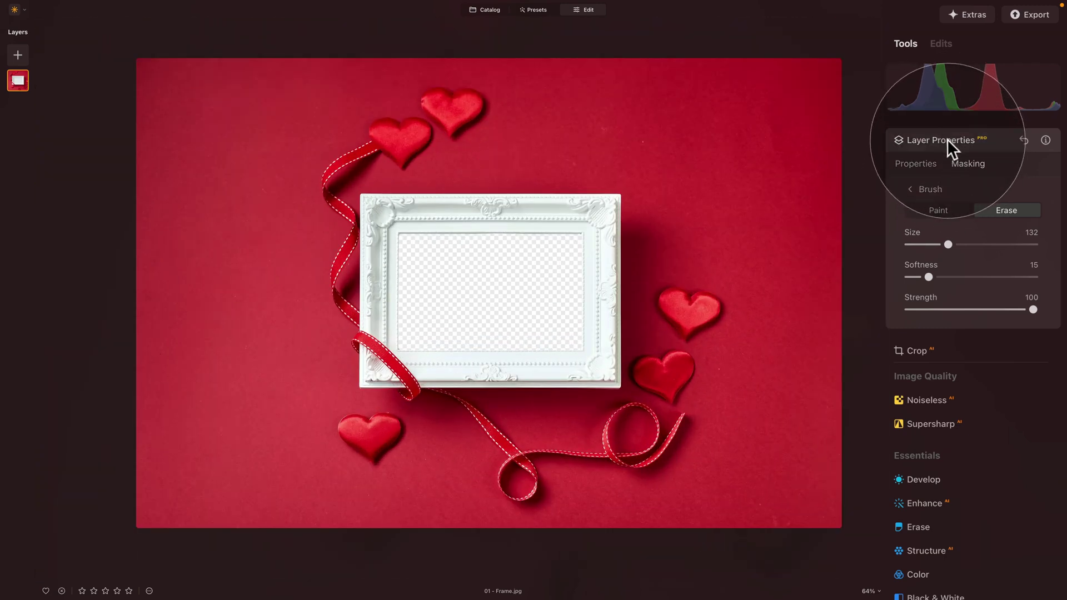
Revert the Frame photo to its original via Adjustments > Revert to Original.
left_click(948, 139)
right_click(508, 113)
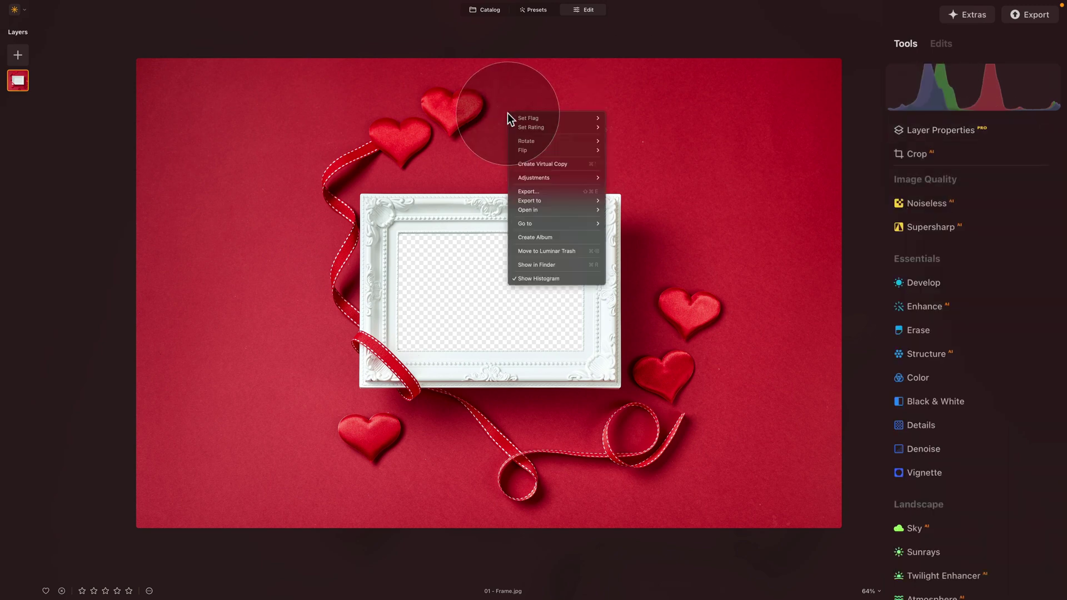
mouse_move(554, 179)
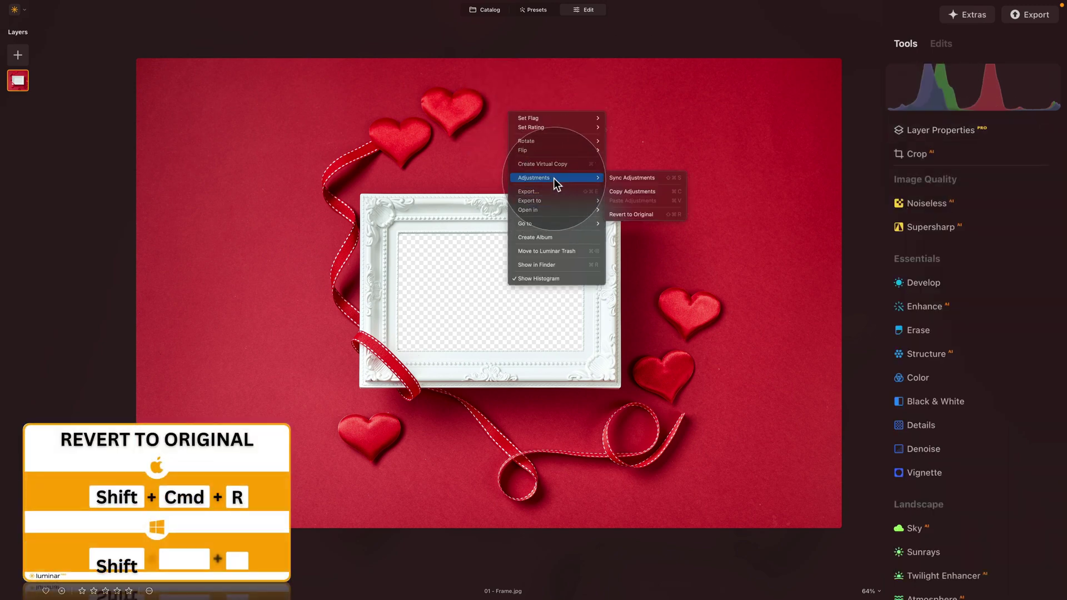
left_click(643, 215)
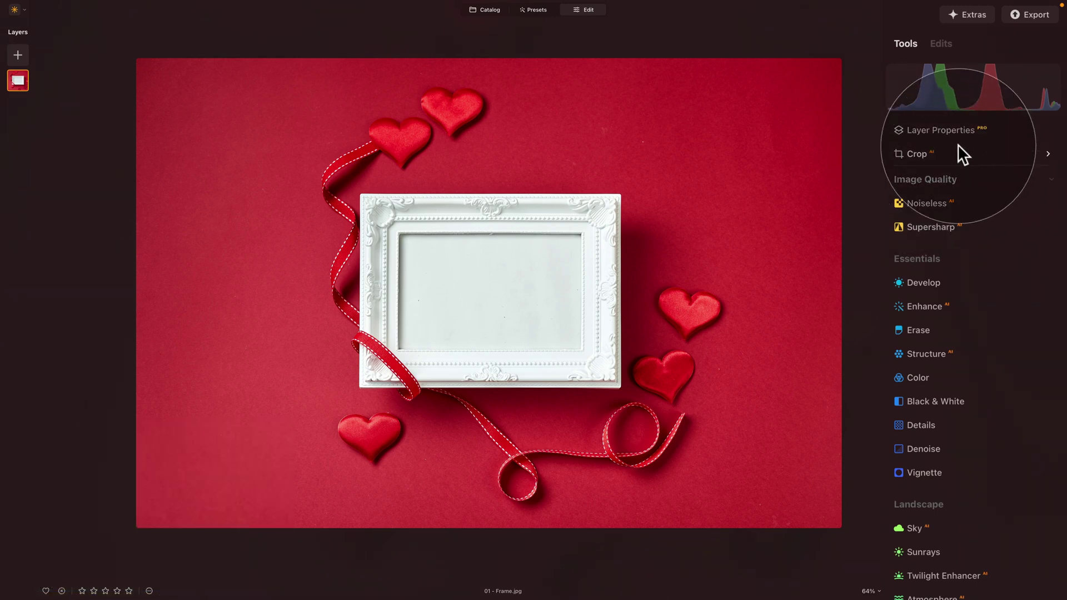
Cut out the frame's grey centre with an Object Select mask in Subtract mode.
left_click(958, 128)
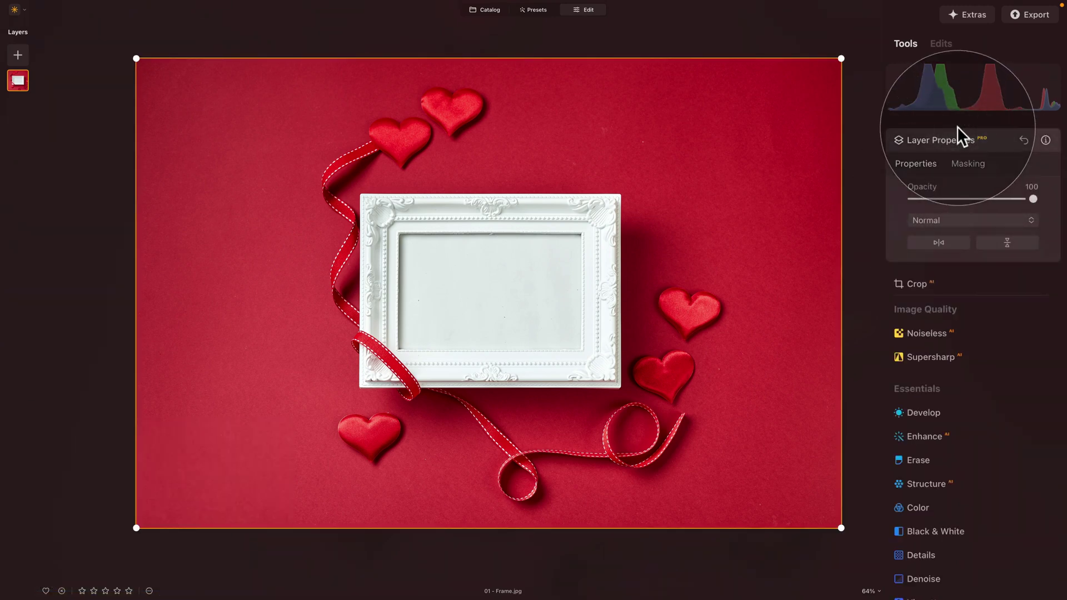
left_click(967, 163)
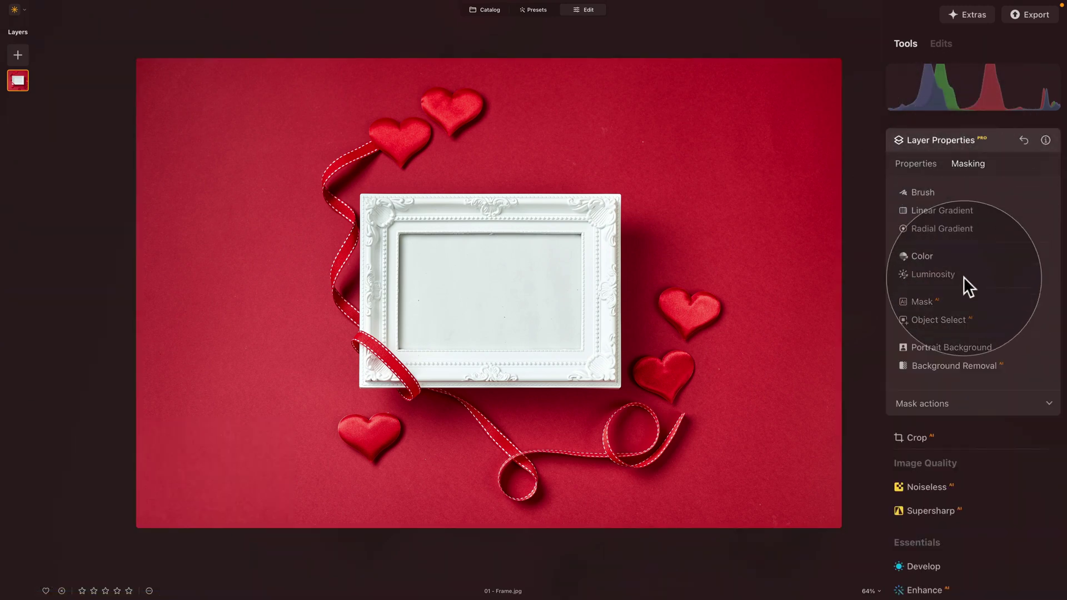
left_click(959, 319)
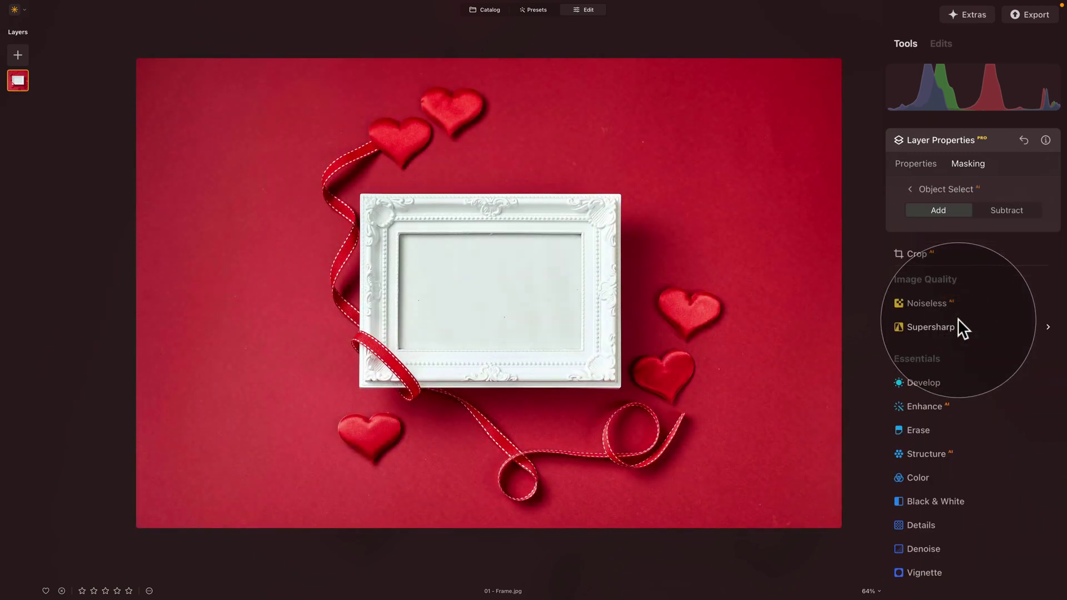
left_click(995, 210)
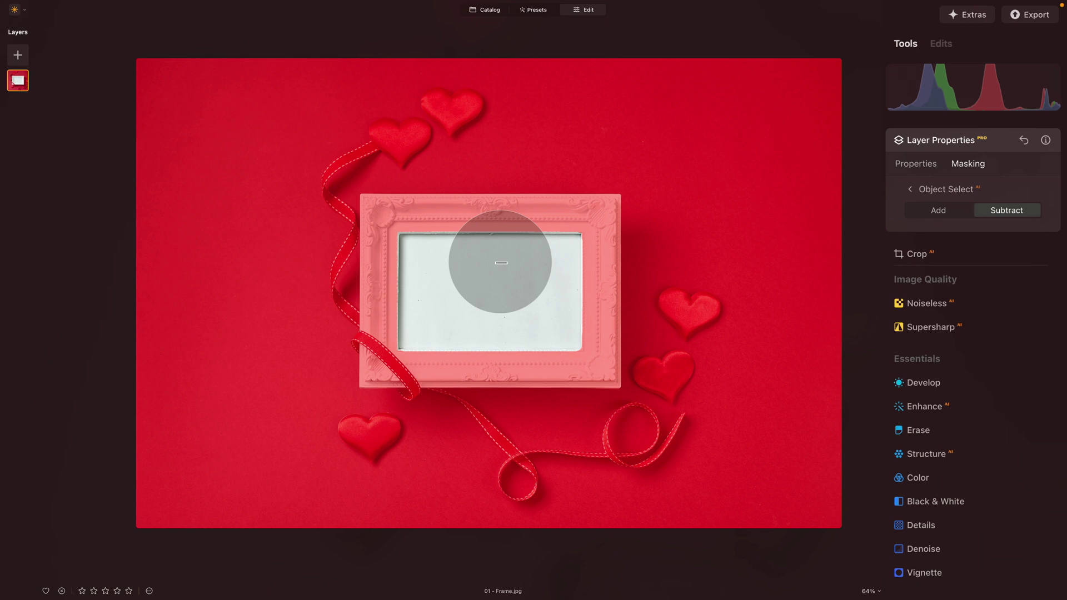
left_click(931, 188)
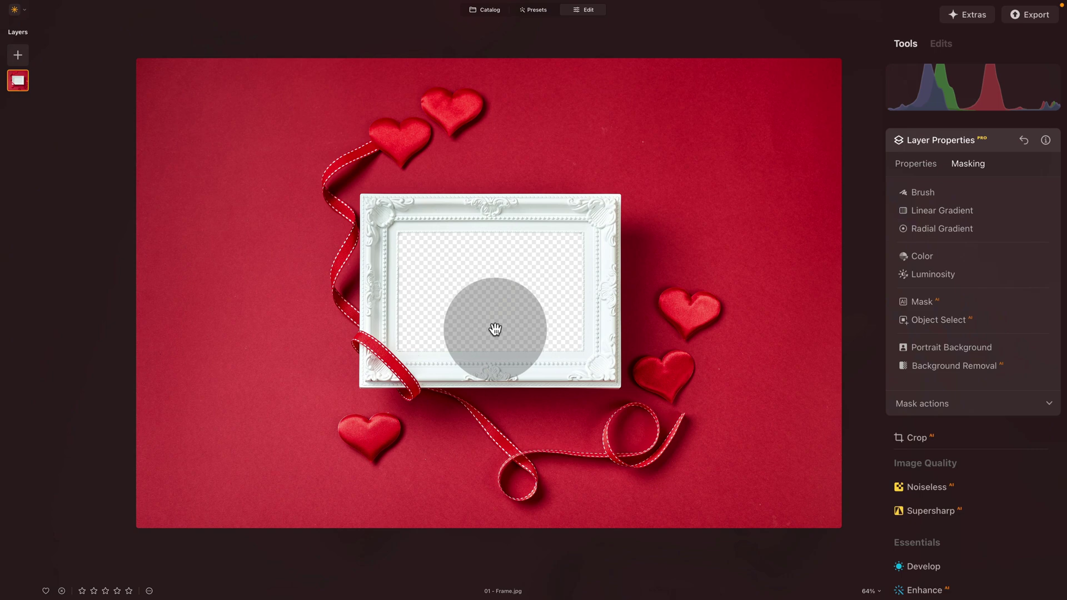
Set the mask Brush to Paint with size 76, softness 15 and strength 100.
scroll(488, 349, "up", 2)
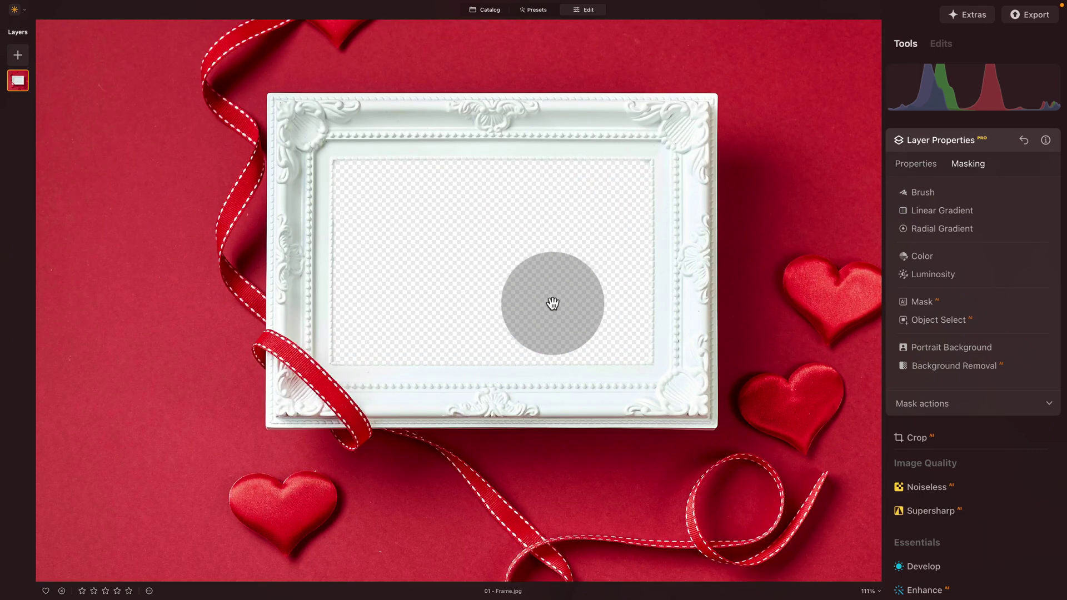
scroll(552, 304, "up", 2)
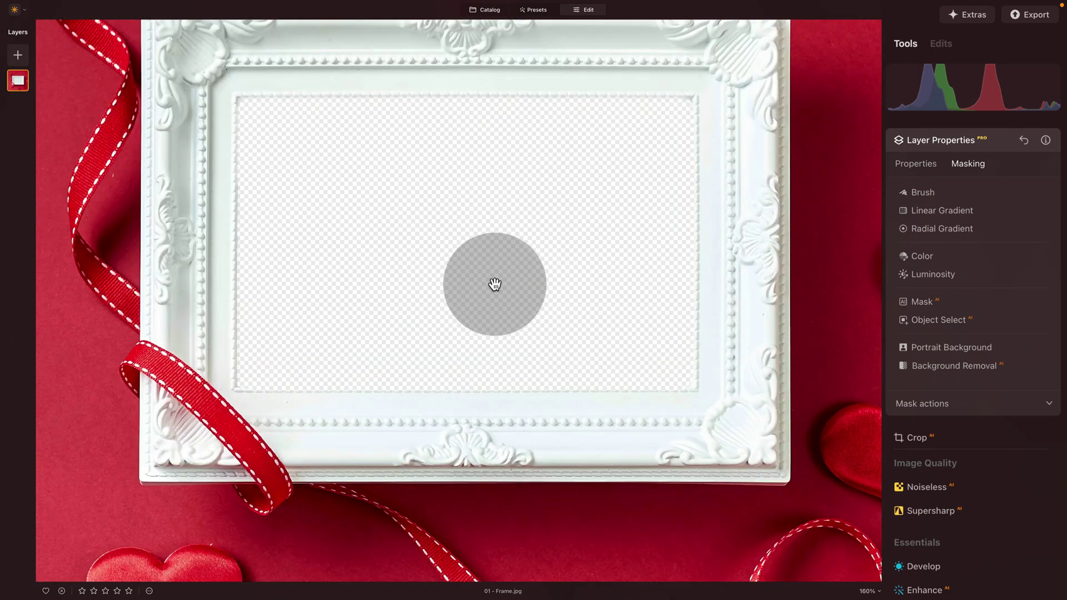
left_click(930, 192)
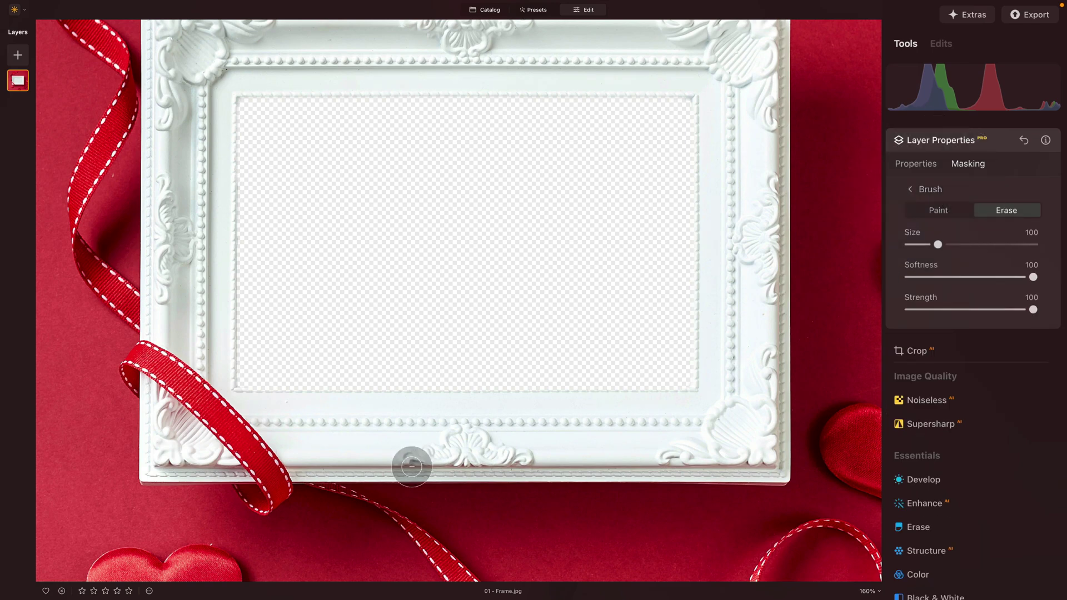
scroll(410, 460, "up", 3)
scroll(458, 424, "down", 2)
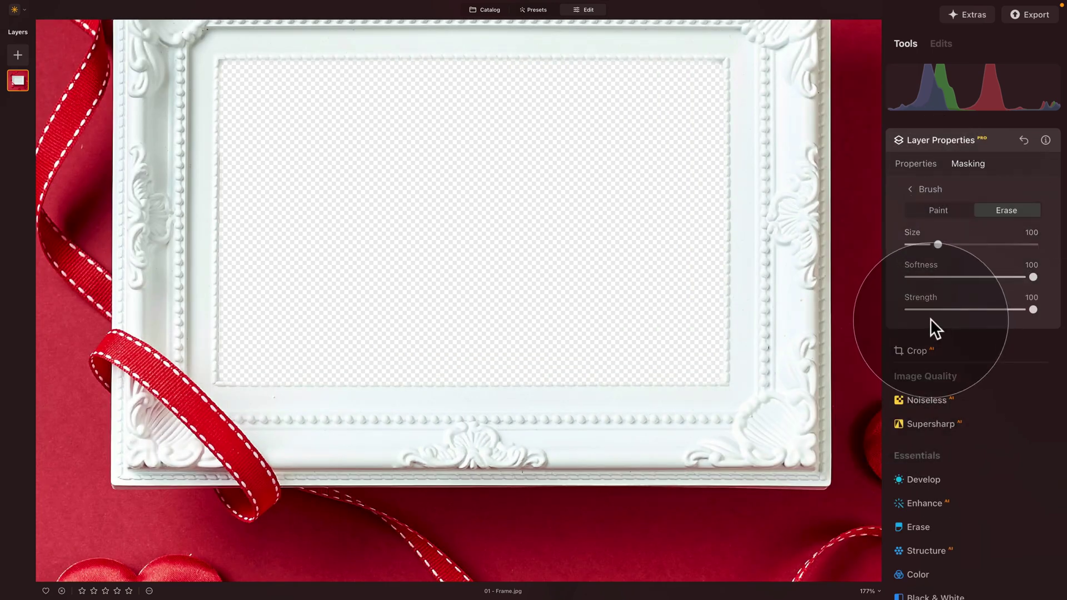
left_click(920, 276)
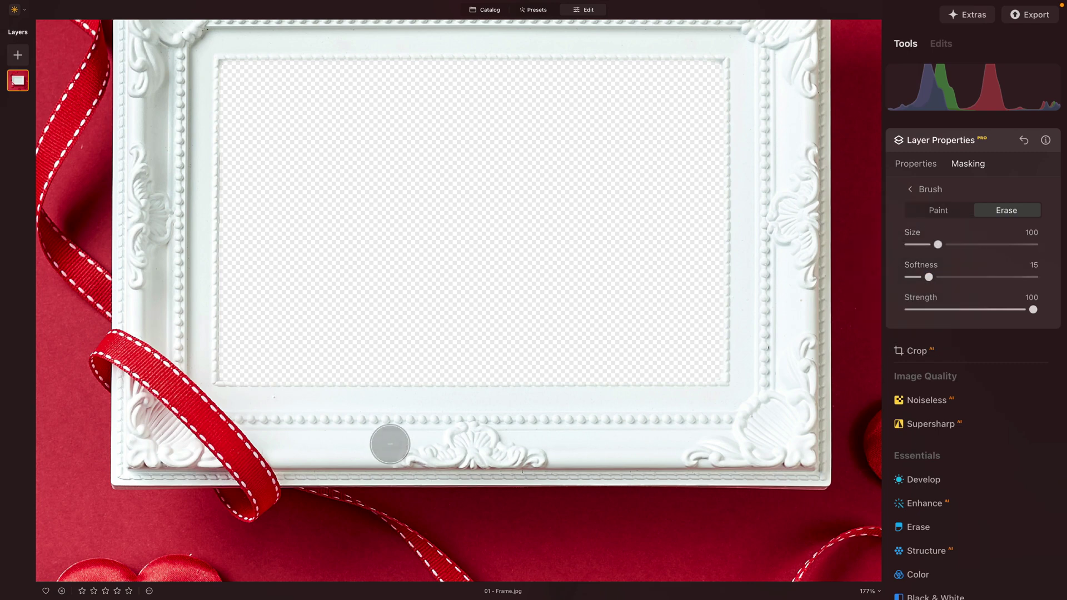
key("bracketleft")
key("bracketleft")
key("bracketleft")
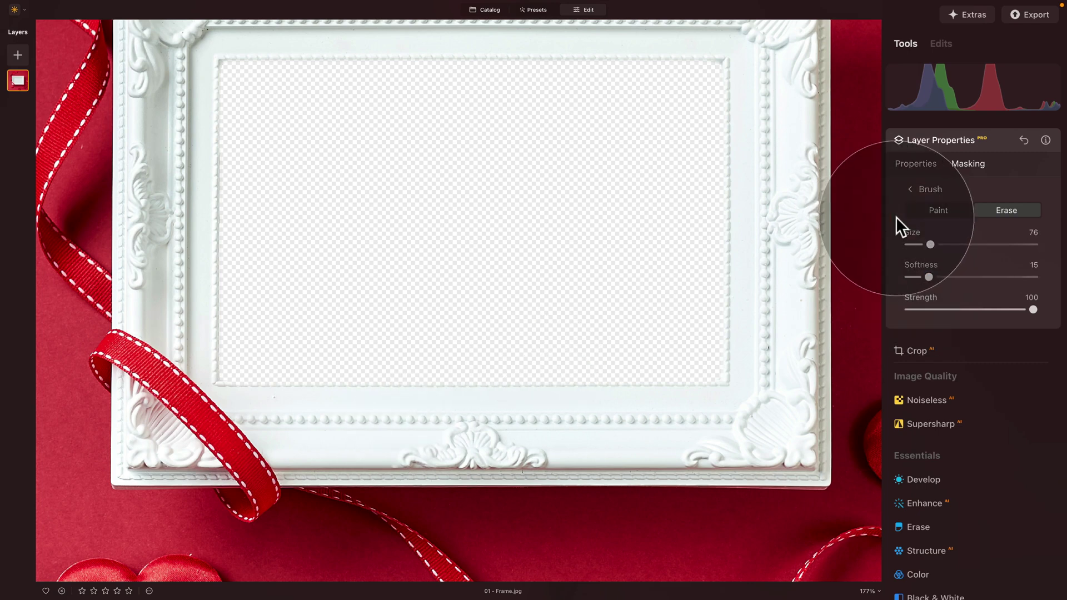
left_click(940, 211)
scroll(333, 401, "up", 2)
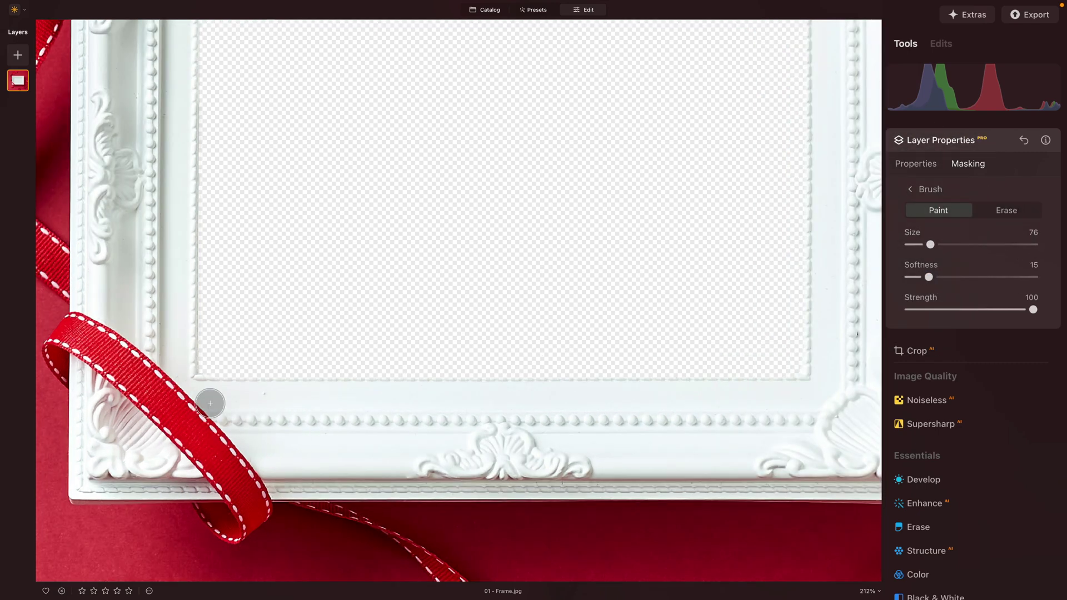
Paint the mask back along the opening's bottom and right inner edges.
left_click(205, 389)
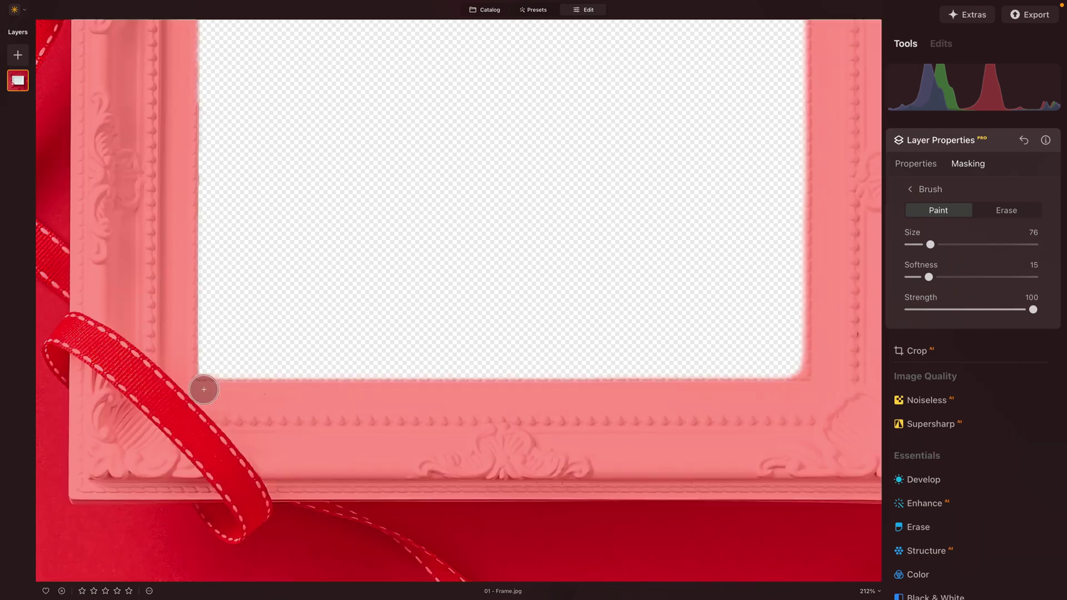
left_click_drag(517, 390, 726, 362)
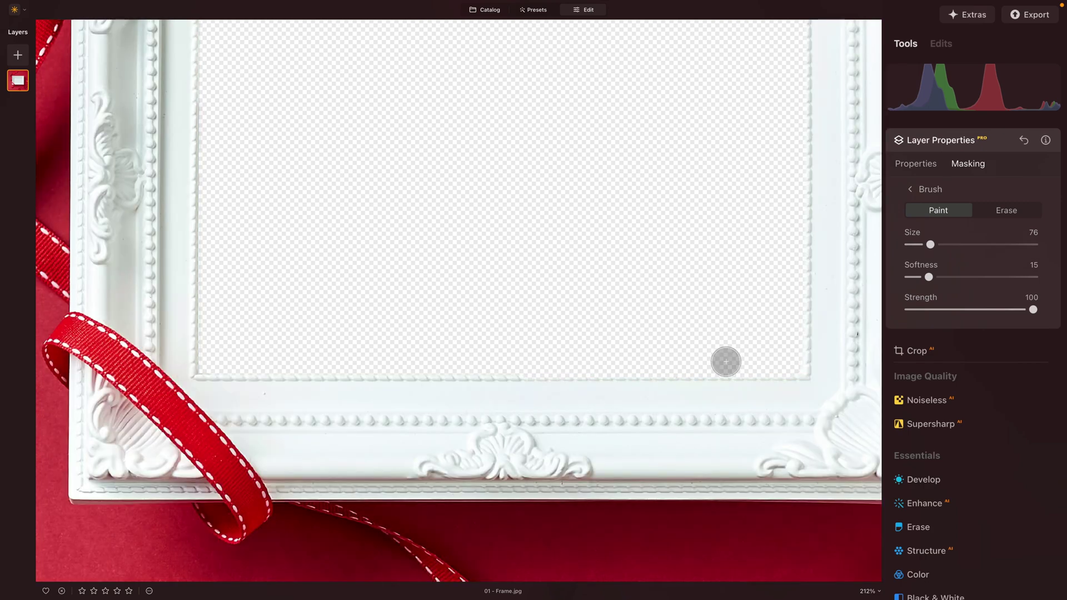
left_click(806, 387)
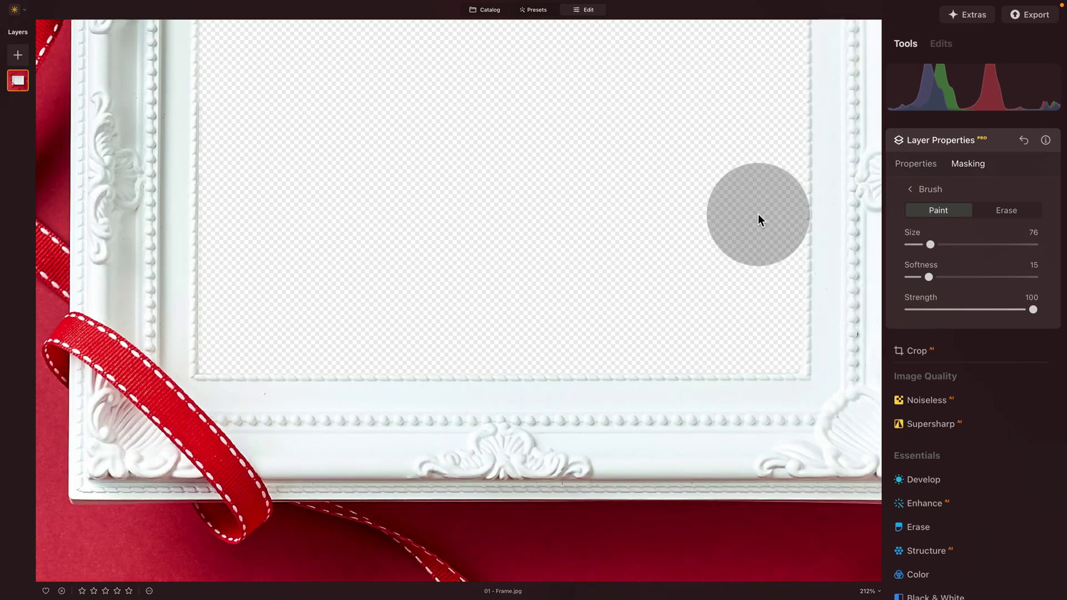
left_click_drag(759, 216, 735, 355)
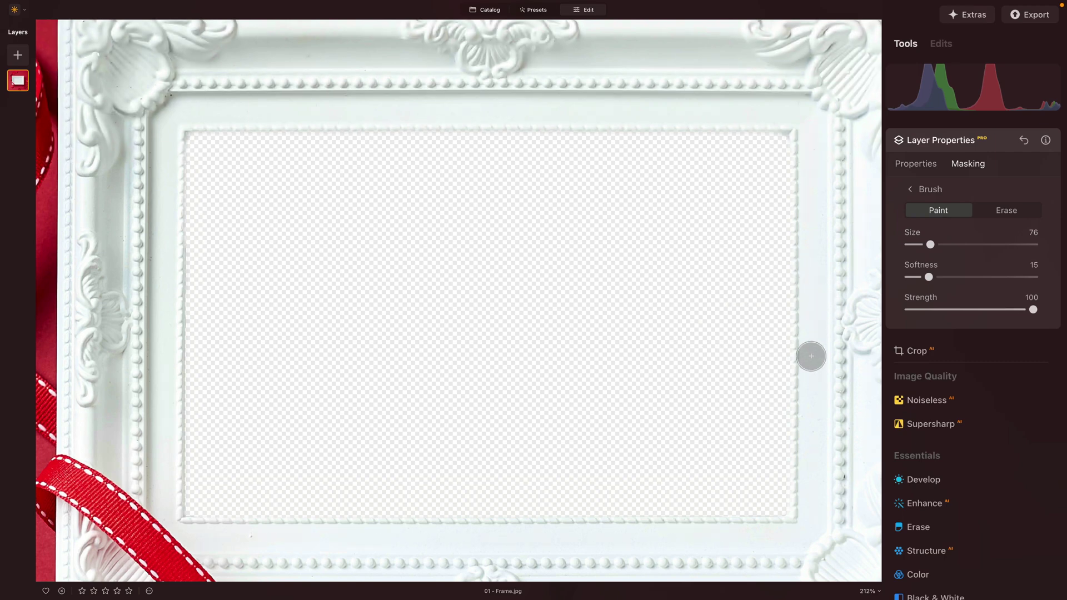
left_click(805, 512)
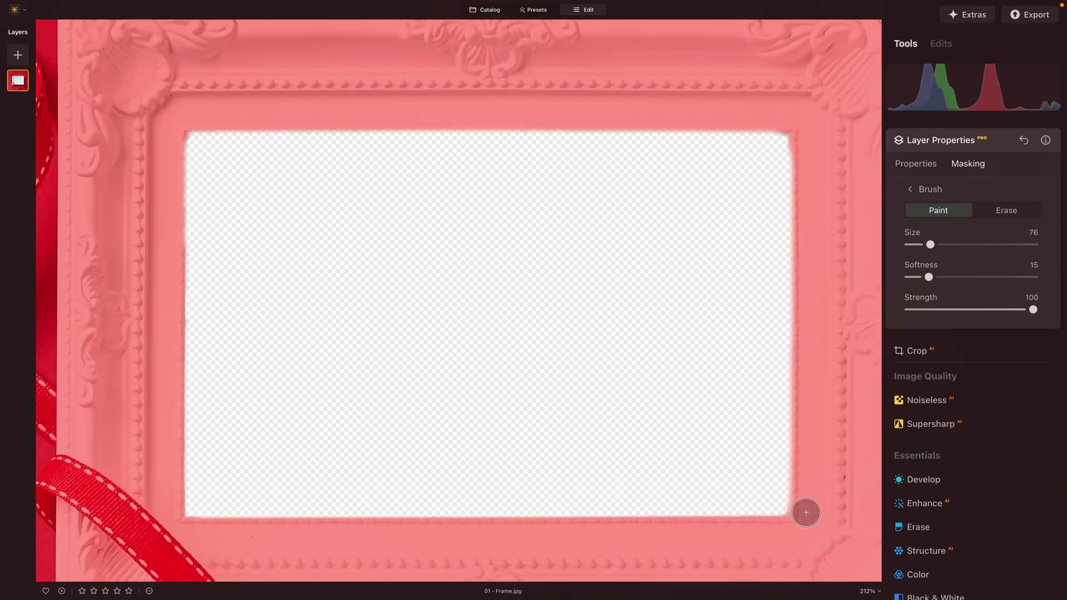
Paint the mask along the opening's top and left inner edges, then zoom out.
left_click(806, 132)
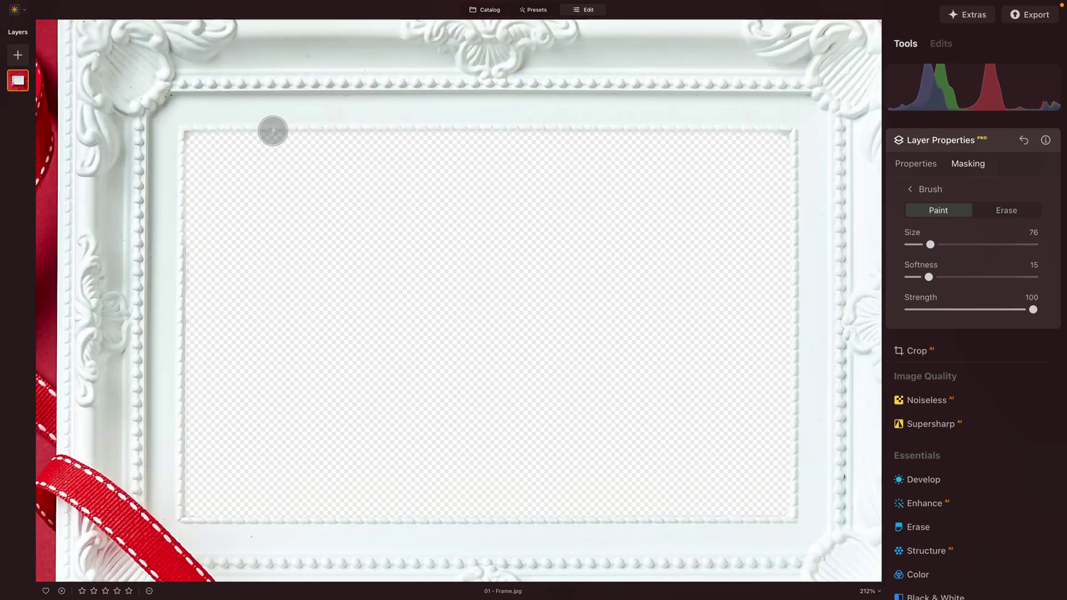
left_click(189, 116)
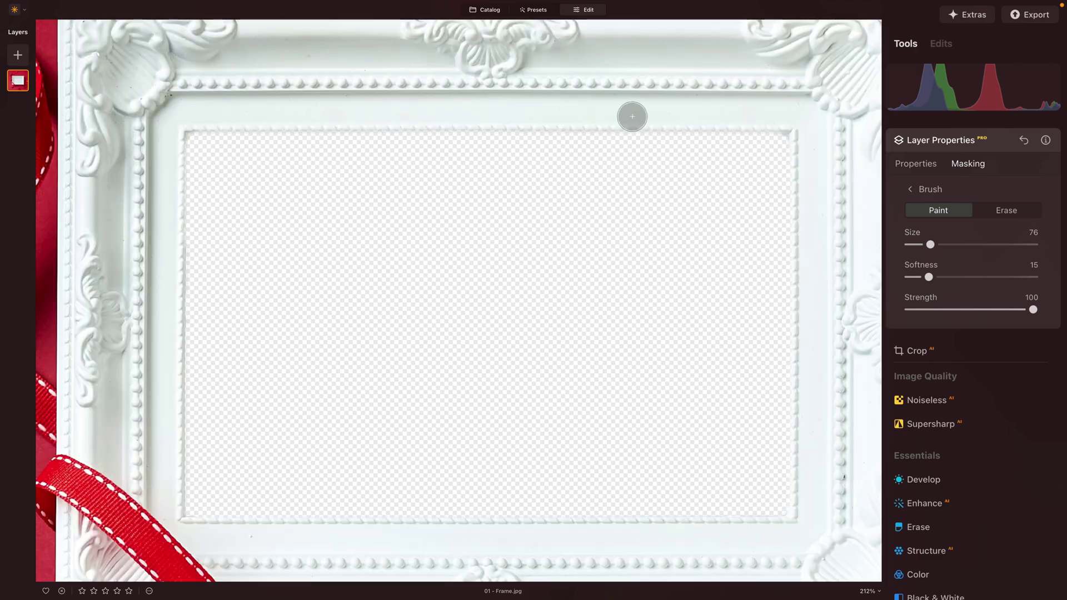
left_click(633, 116, "shift")
left_click(785, 116, "shift")
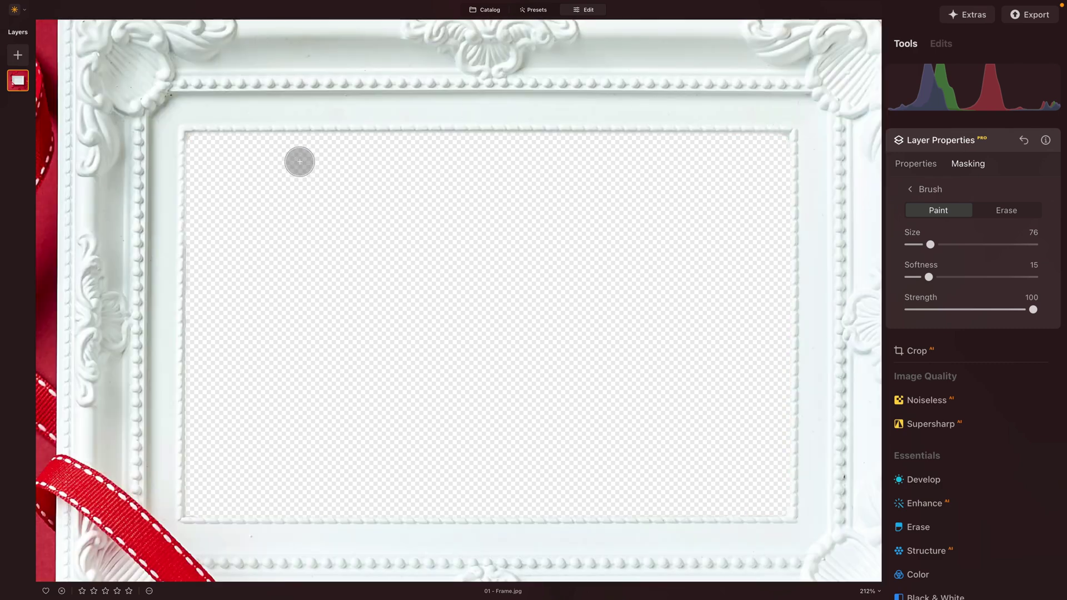
left_click(169, 133, "shift")
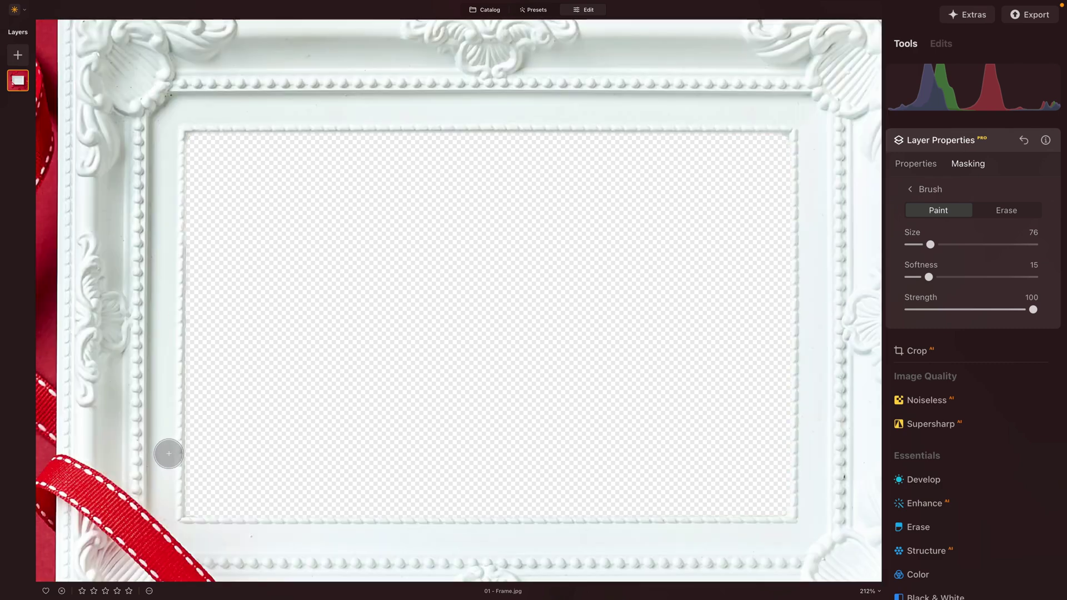
left_click(169, 519, "shift")
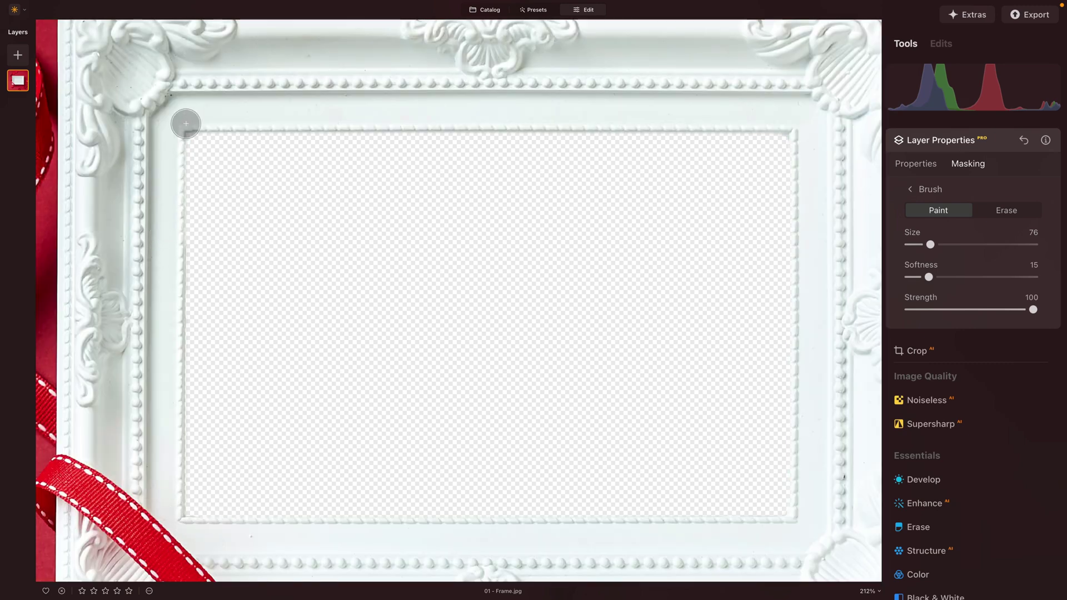
left_click(168, 134, "shift")
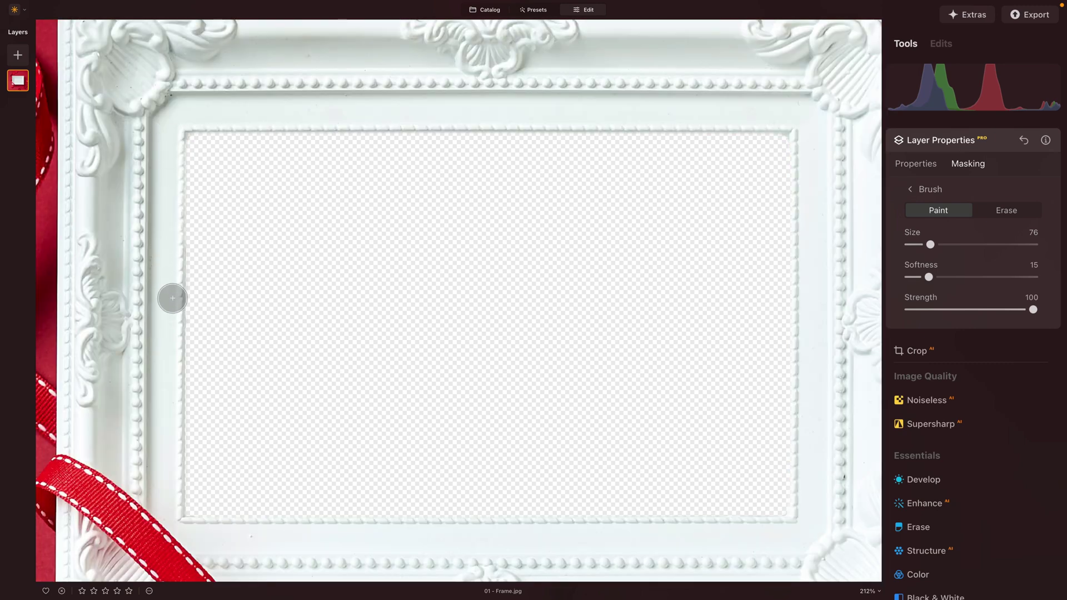
scroll(171, 371, "down", 3)
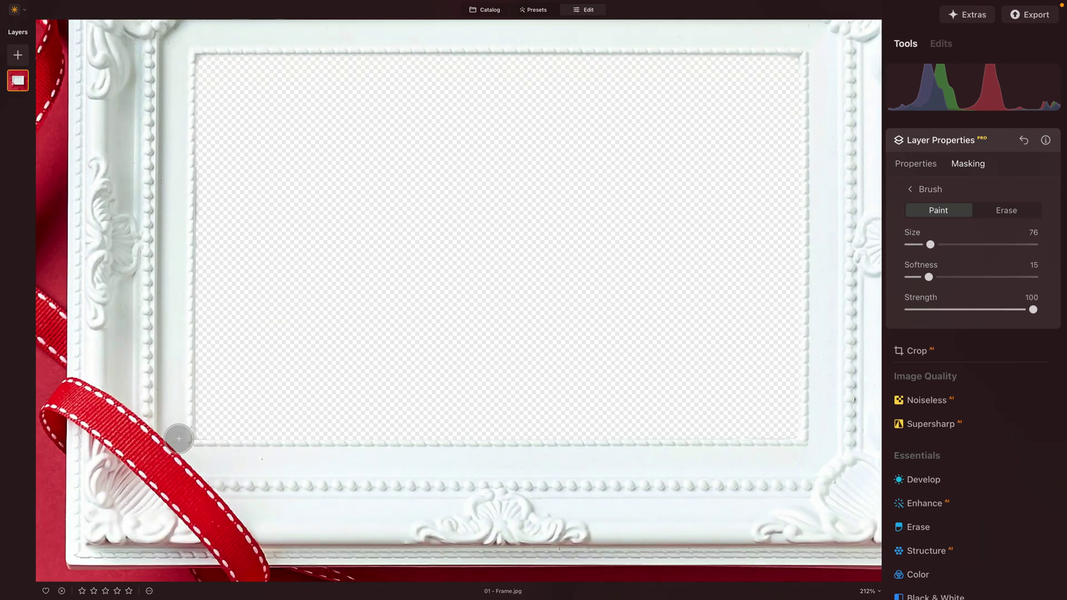
scroll(641, 237, "up", 5)
scroll(641, 238, "right", 5)
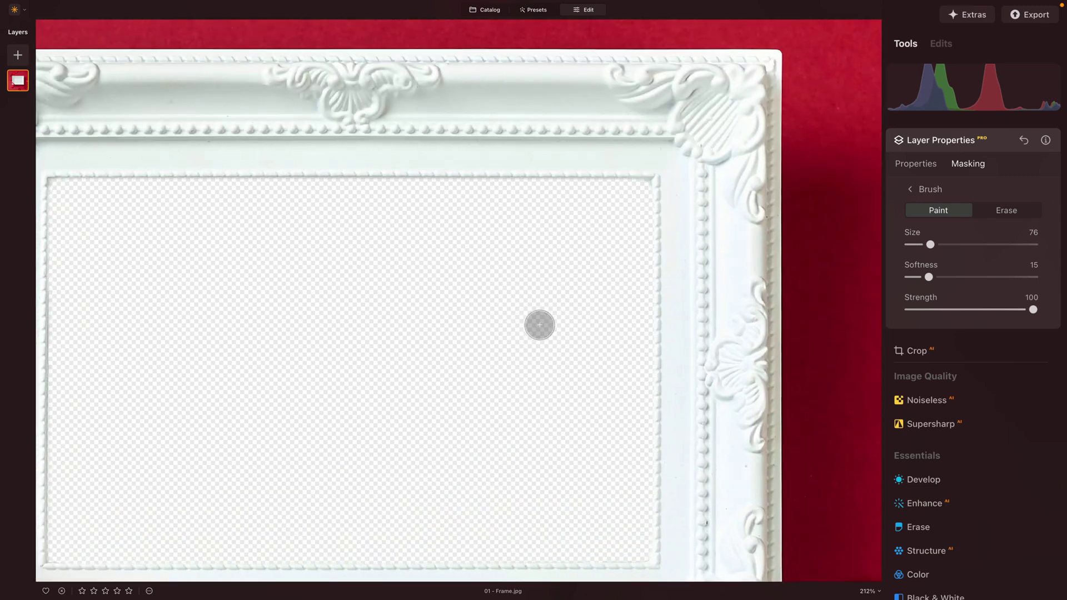
scroll(260, 332, "down", 5)
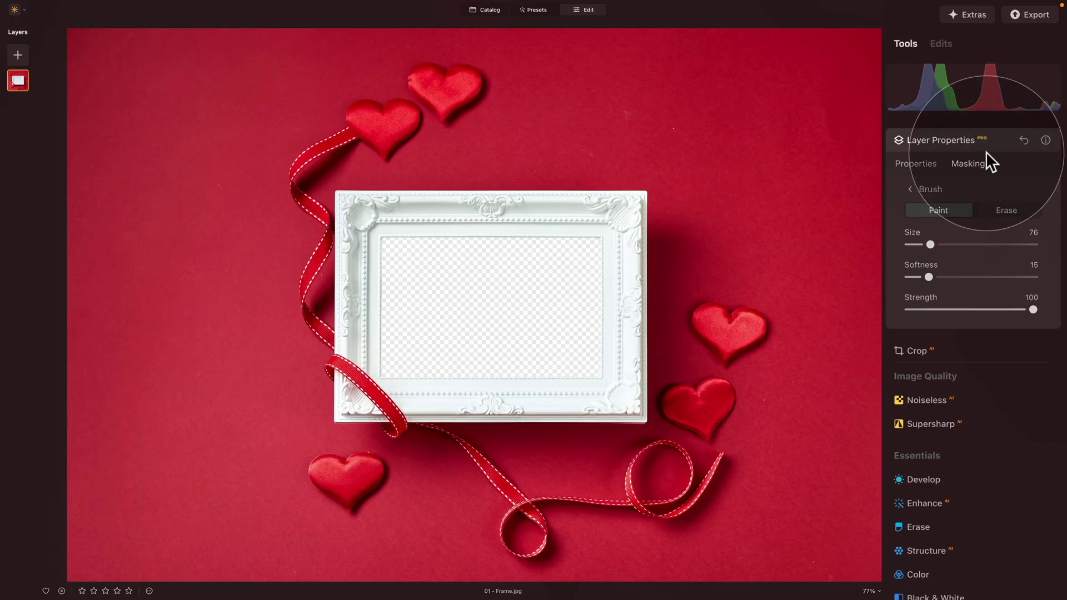
Collapse Layer Properties and zoom out to 61% to see the whole framed image.
left_click(962, 138)
scroll(575, 198, "down", 2)
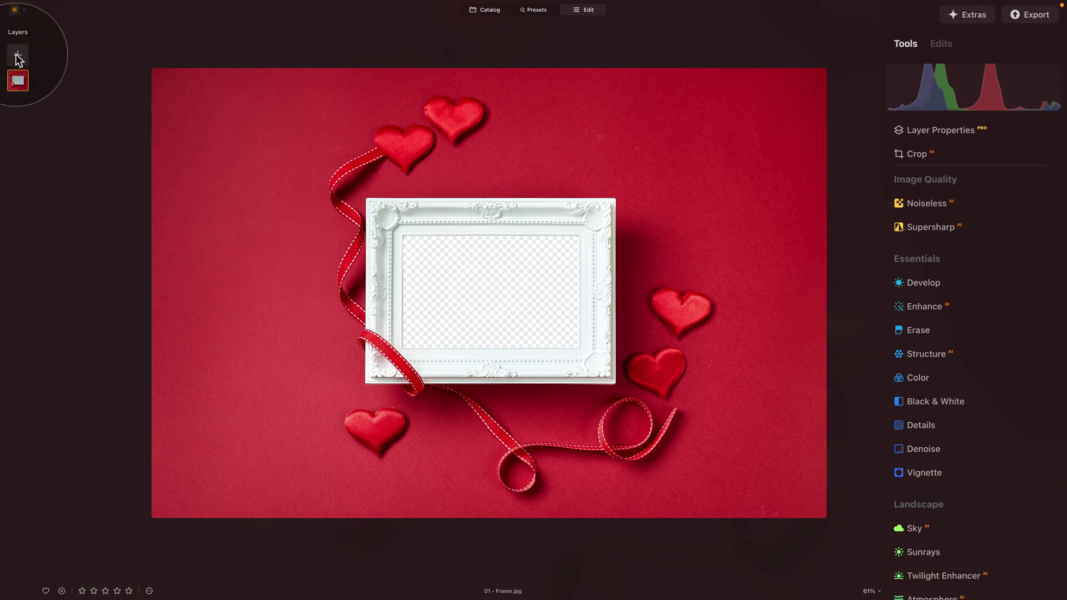
Drag the couple photo from My Images onto the canvas as a new layer over the frame.
left_click(18, 57)
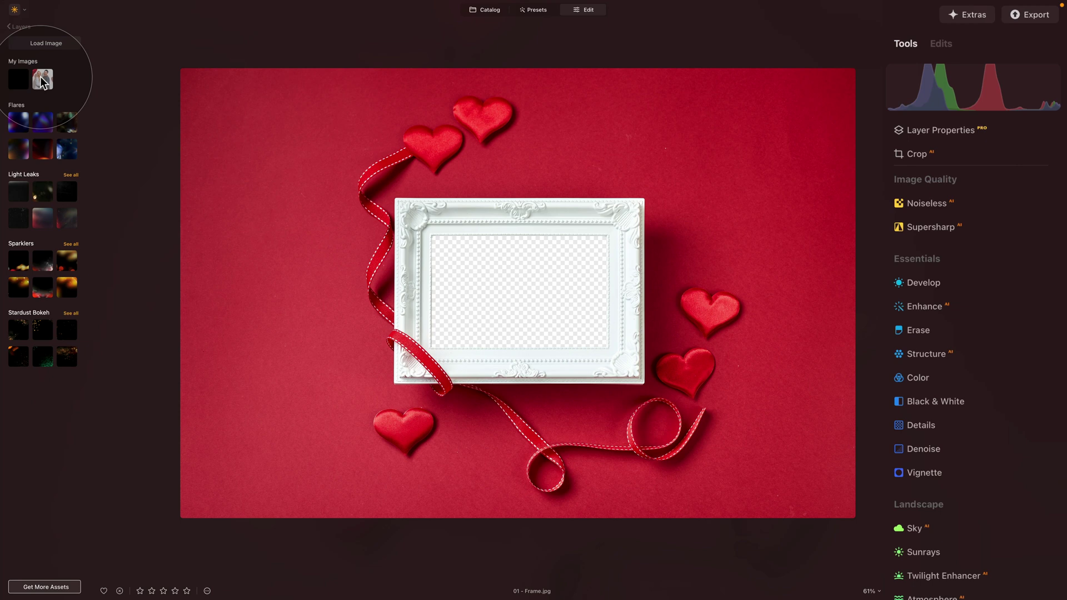
left_click(64, 43)
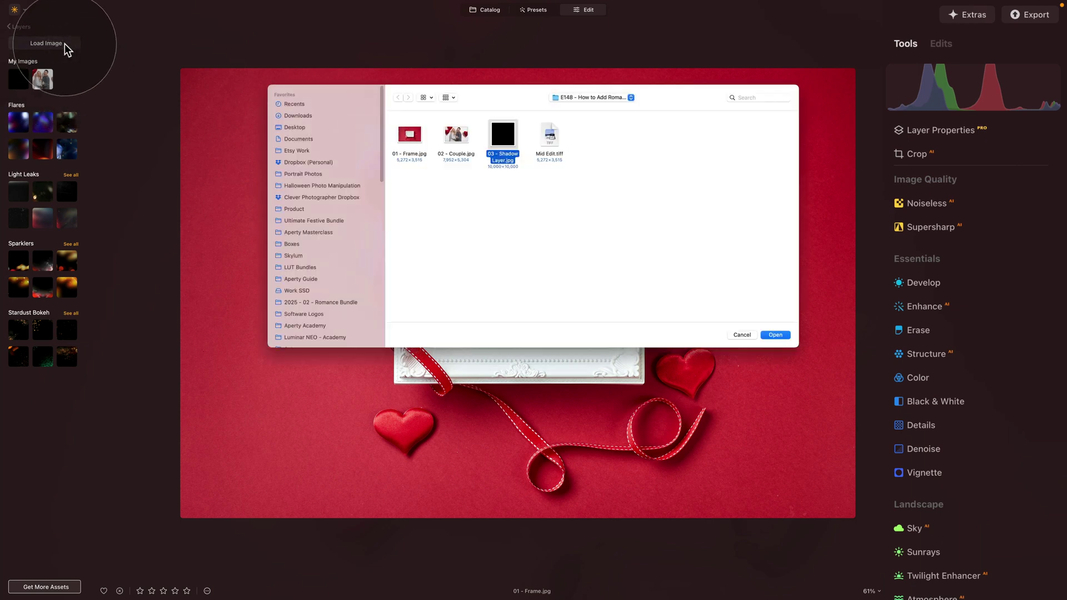
left_click(510, 156)
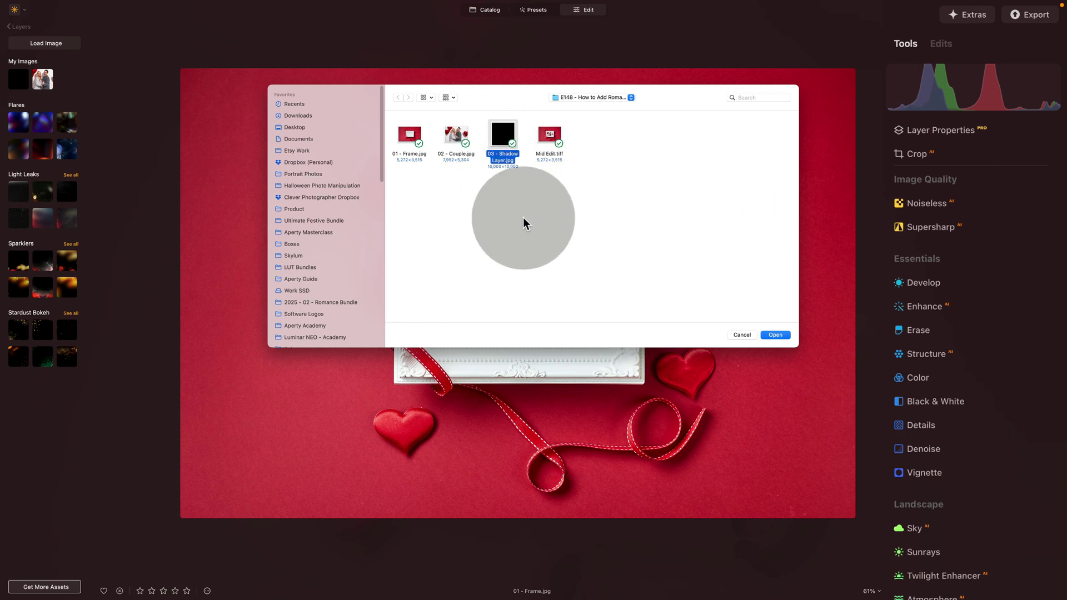
left_click(457, 144)
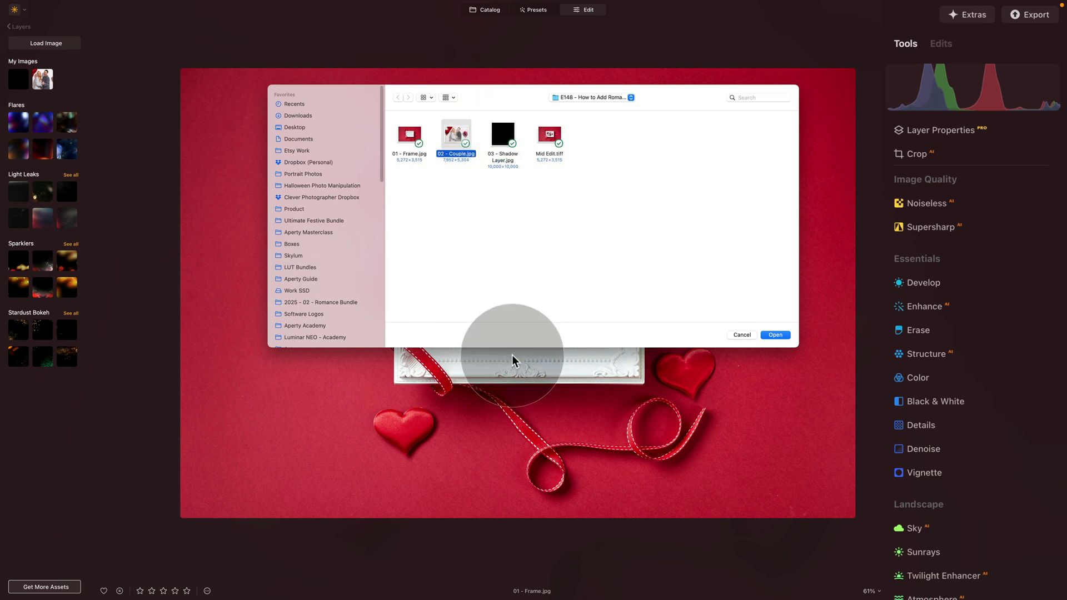
left_click(776, 335)
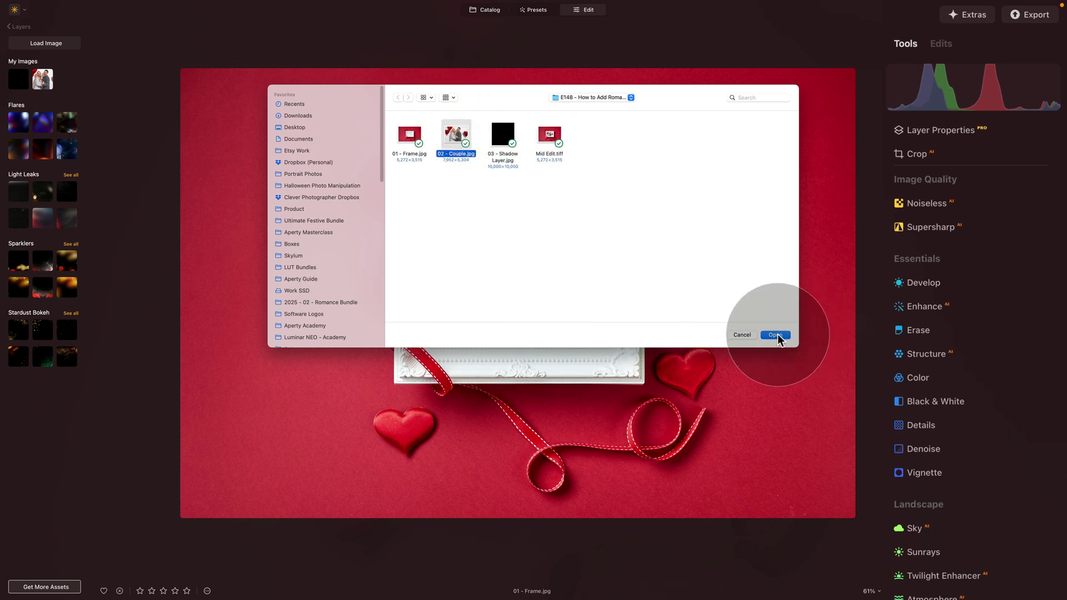
left_click(504, 139)
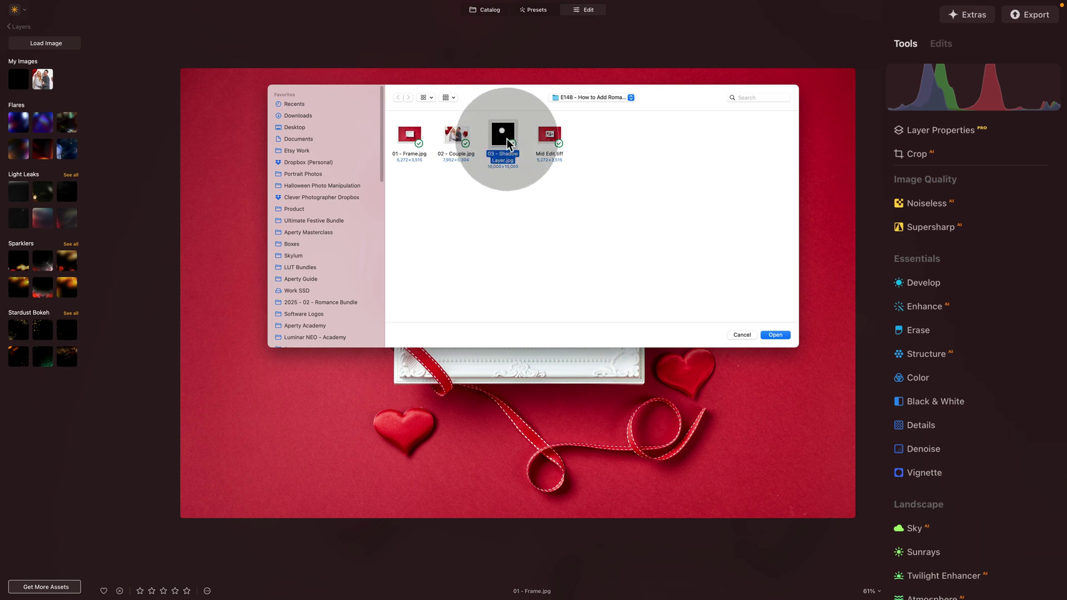
left_click(734, 335)
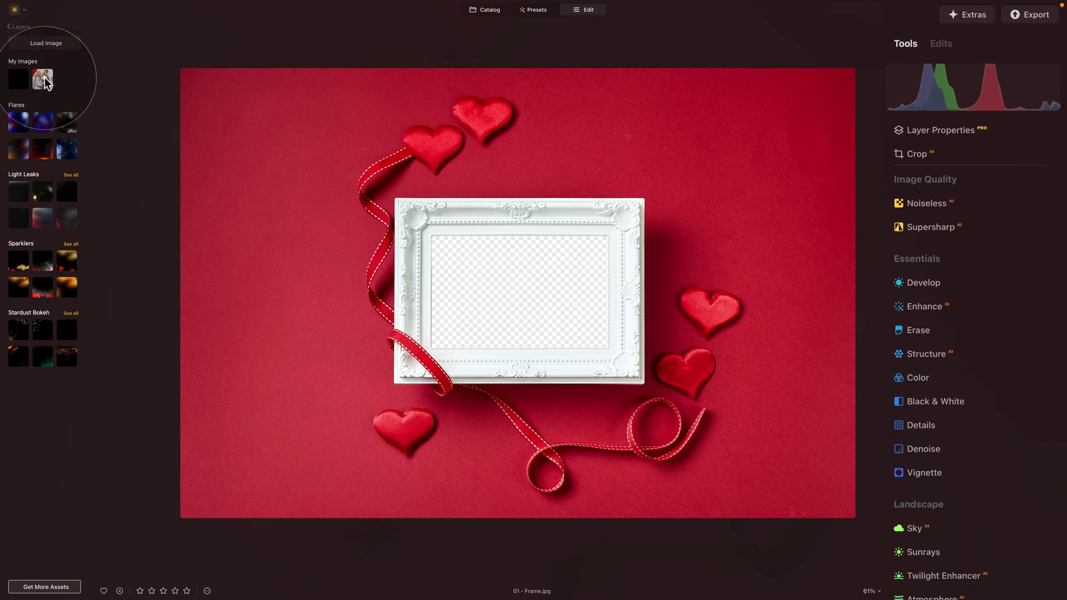
left_click_drag(172, 306, 172, 304)
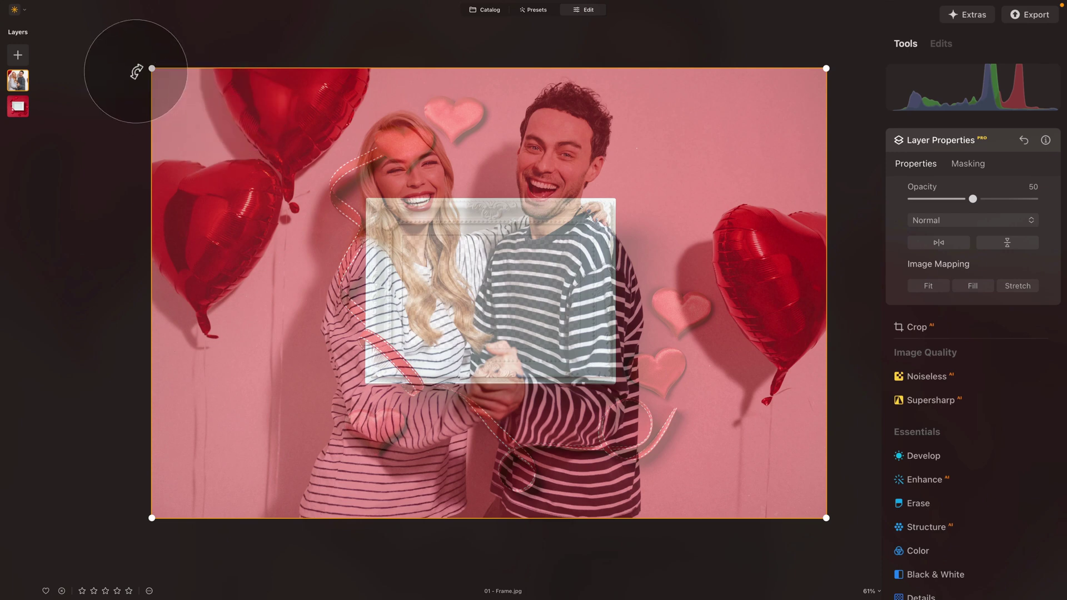
Scale and nudge the couple layer to fill the frame opening, then set its opacity to 100.
left_click_drag(150, 66, 382, 222)
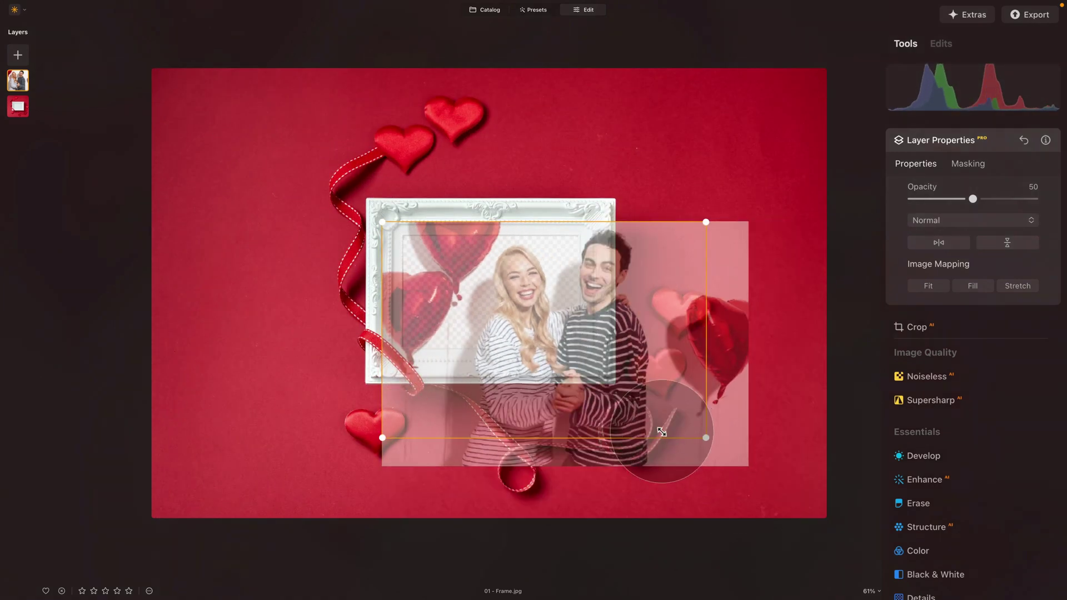
left_click_drag(662, 432, 564, 344)
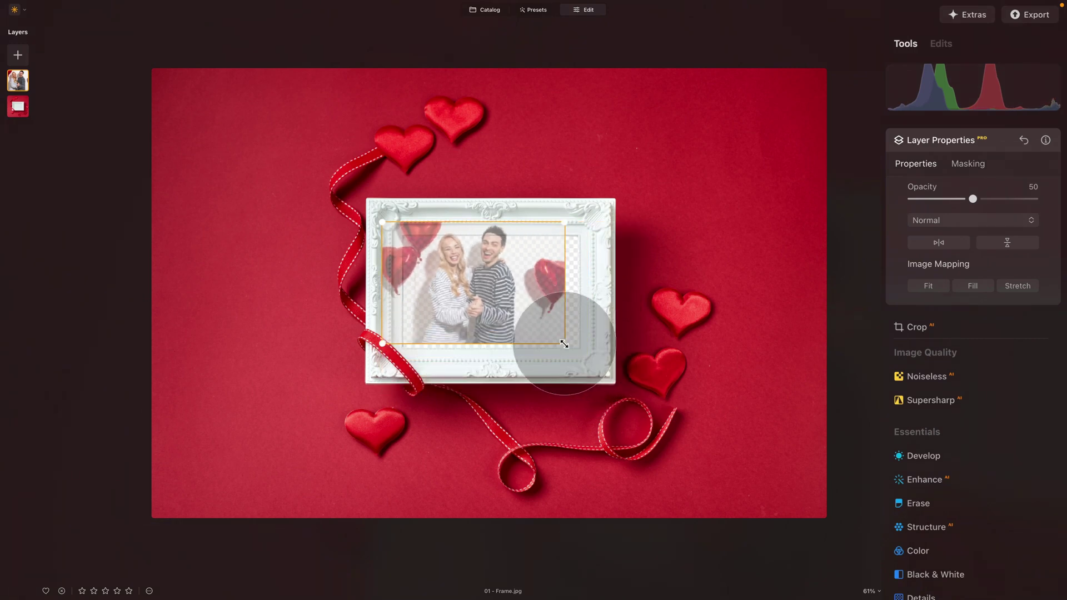
left_click_drag(501, 297, 517, 307)
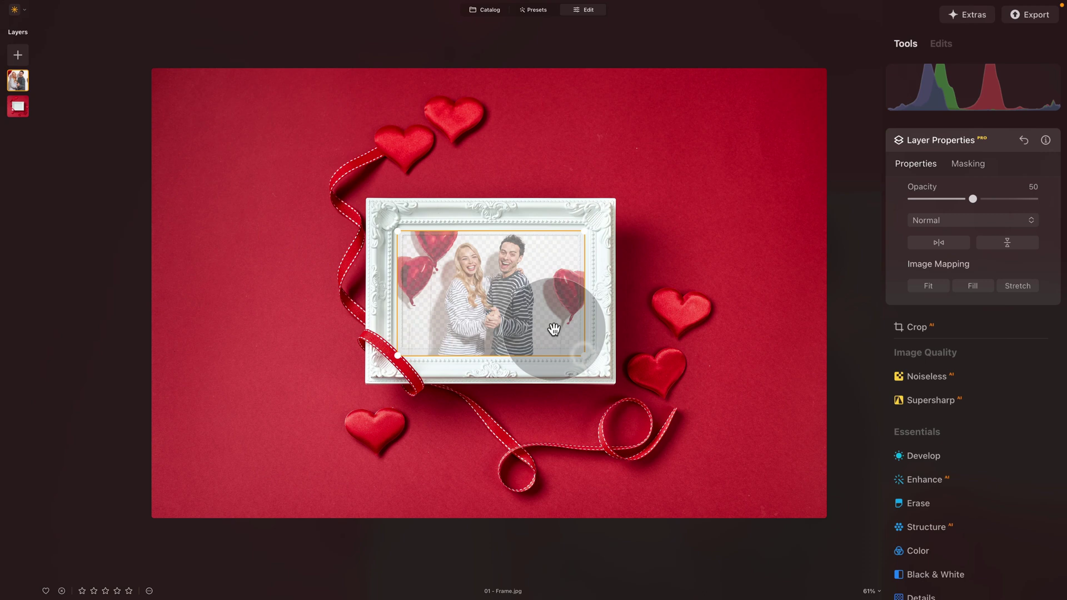
left_click_drag(550, 329, 553, 300)
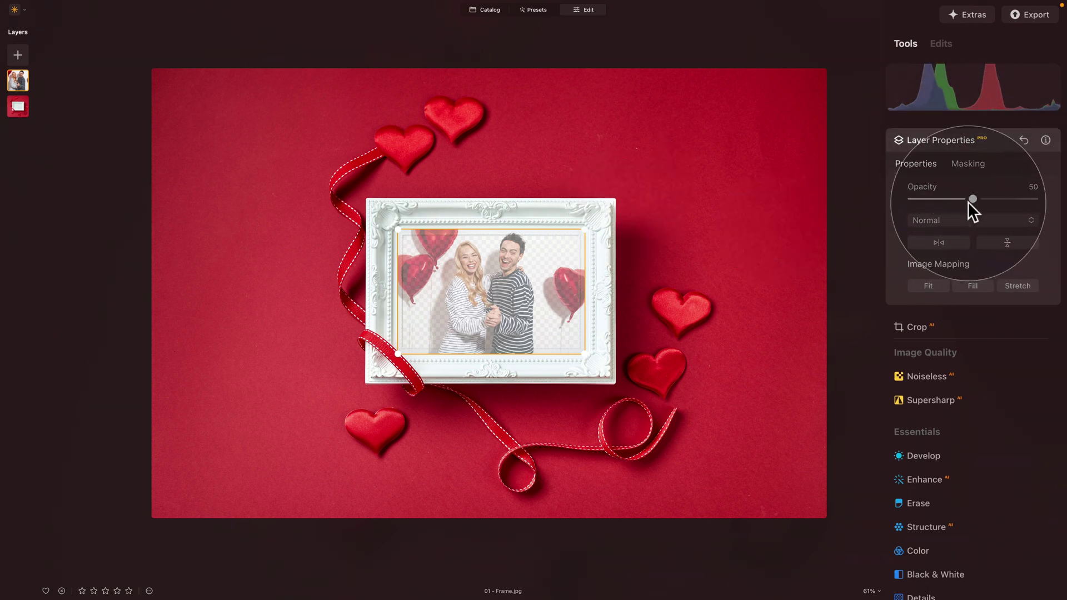
left_click_drag(973, 199, 1033, 199)
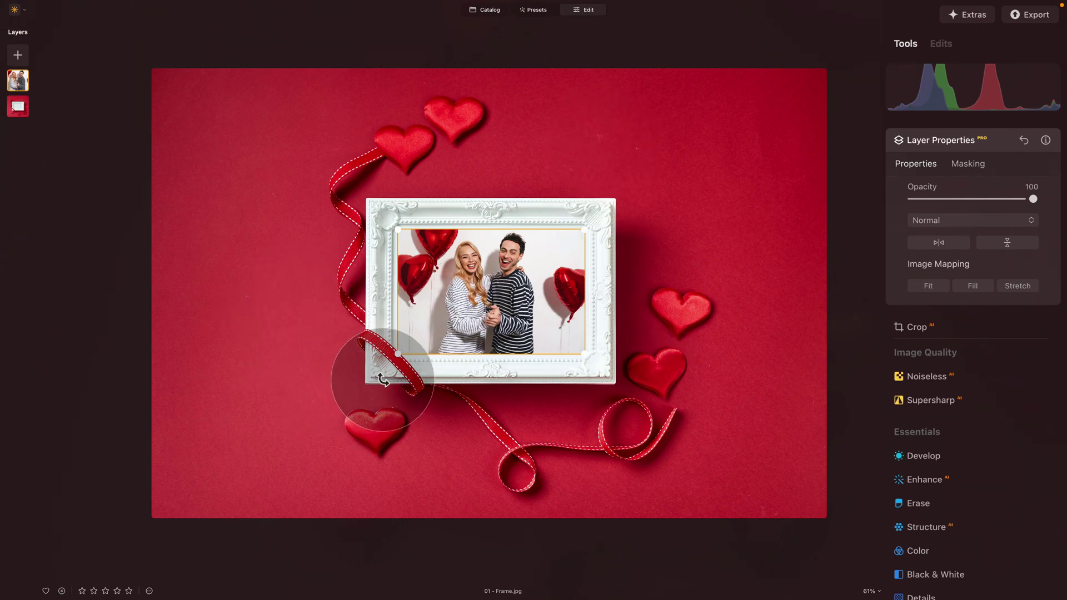
scroll(384, 379, "up", 5)
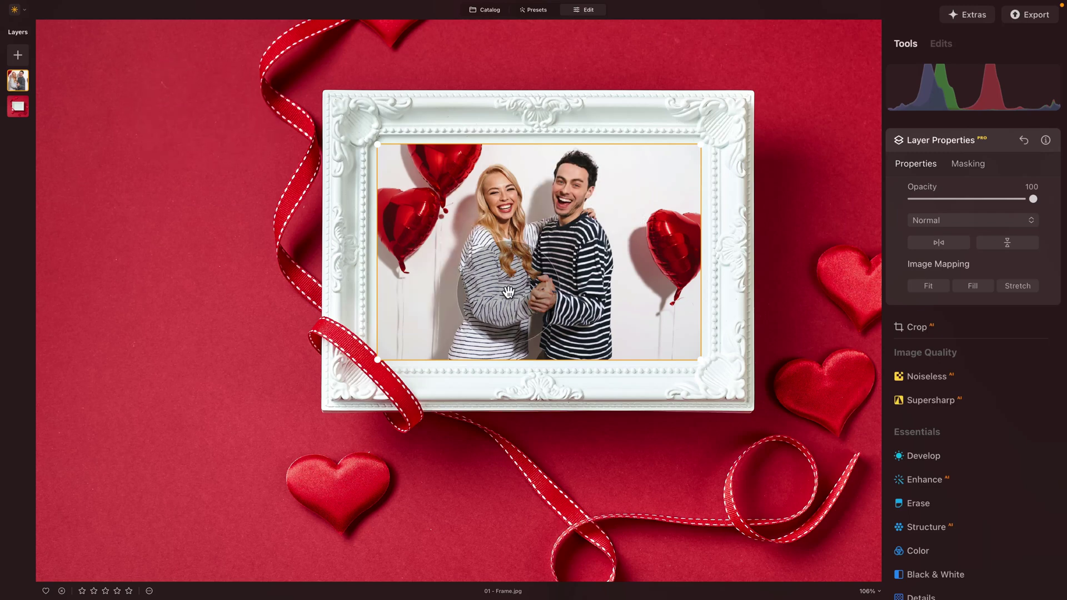
Move the couple photo layer below the frame layer in the Layers panel.
scroll(217, 297, "down", 5)
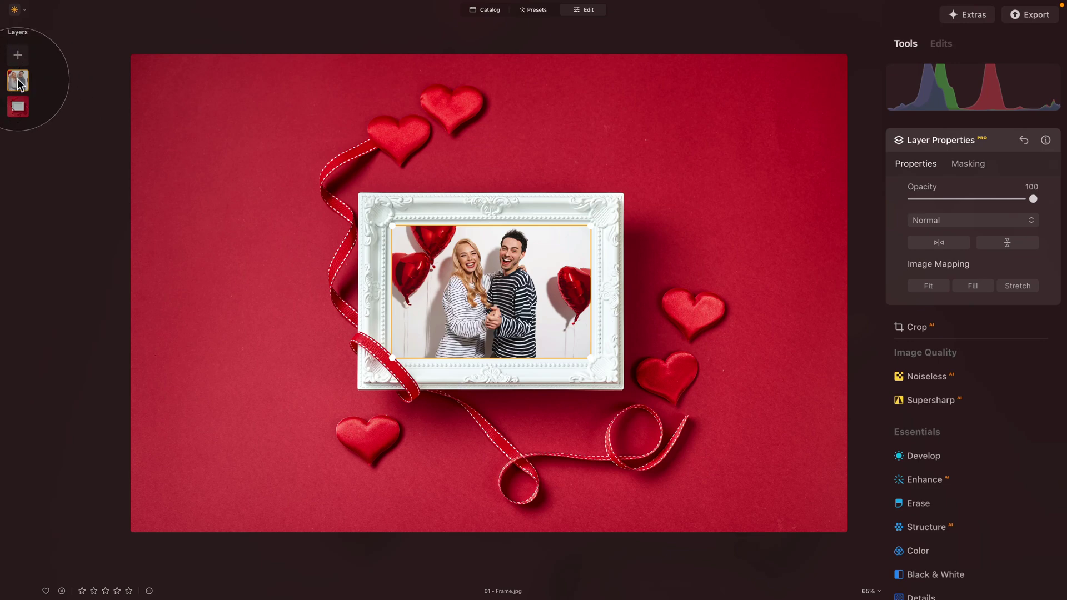
left_click_drag(18, 82, 16, 106)
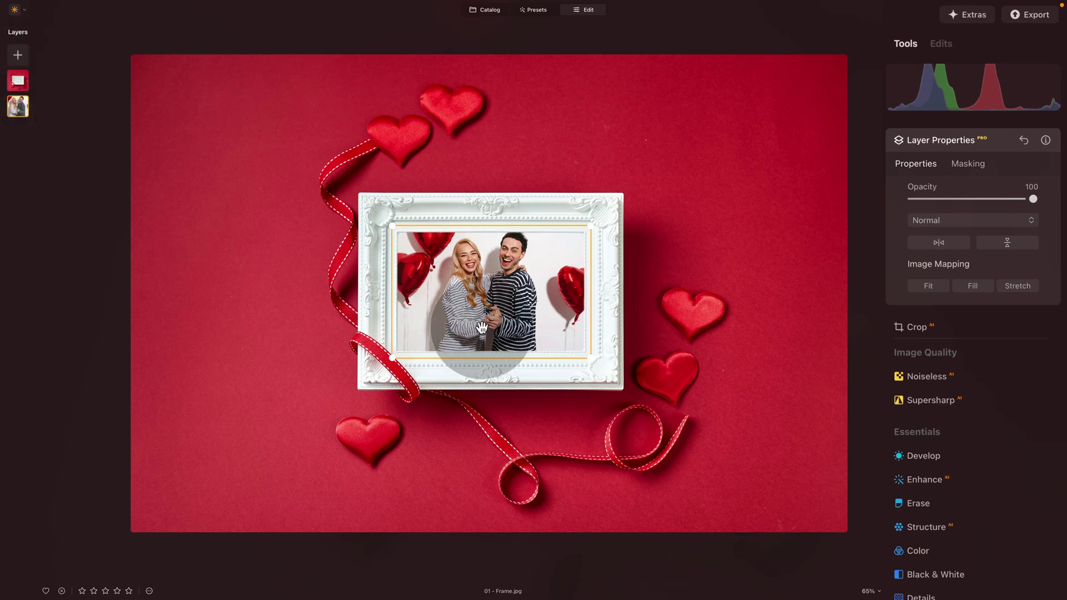
scroll(493, 329, "up", 2)
scroll(556, 355, "up", 3)
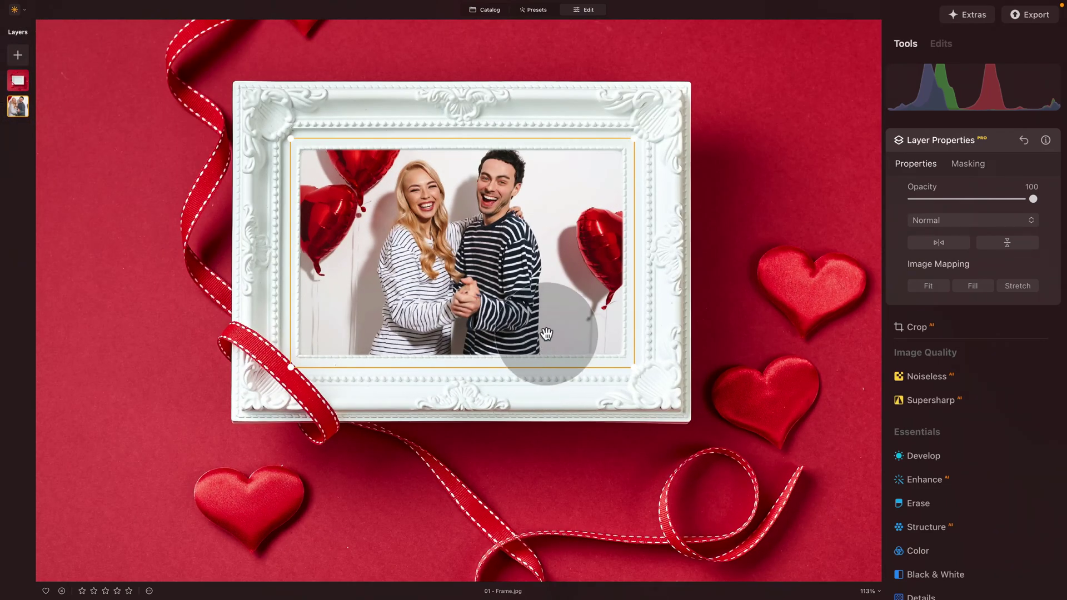
scroll(565, 308, "up", 2)
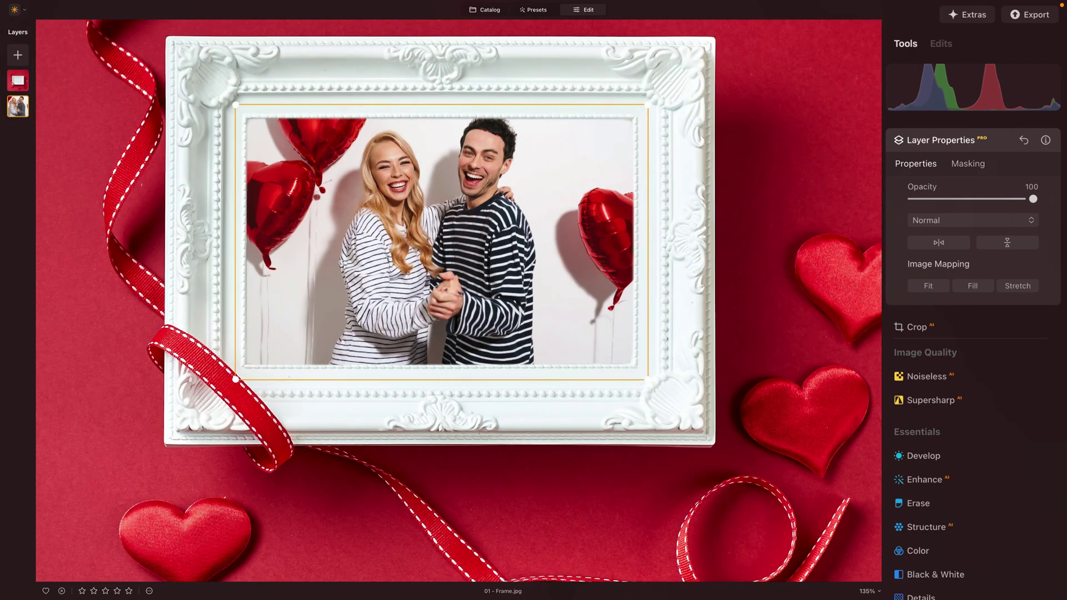
Select the frame layer and set its mask brush to Erase with Softness about 15.
left_click(12, 81)
scroll(469, 137, "up", 6)
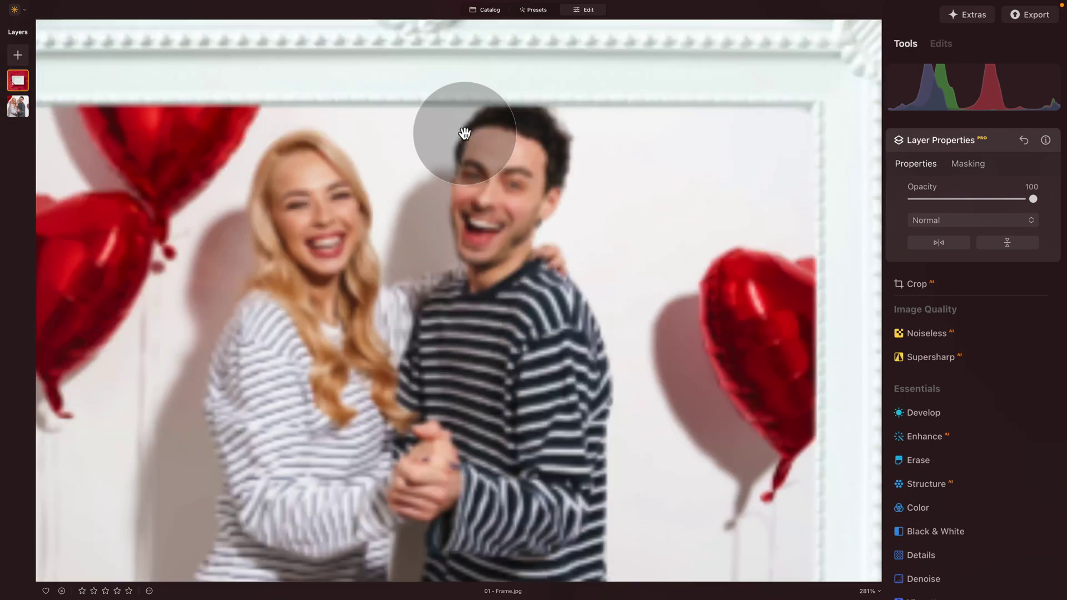
scroll(556, 95, "up", 3)
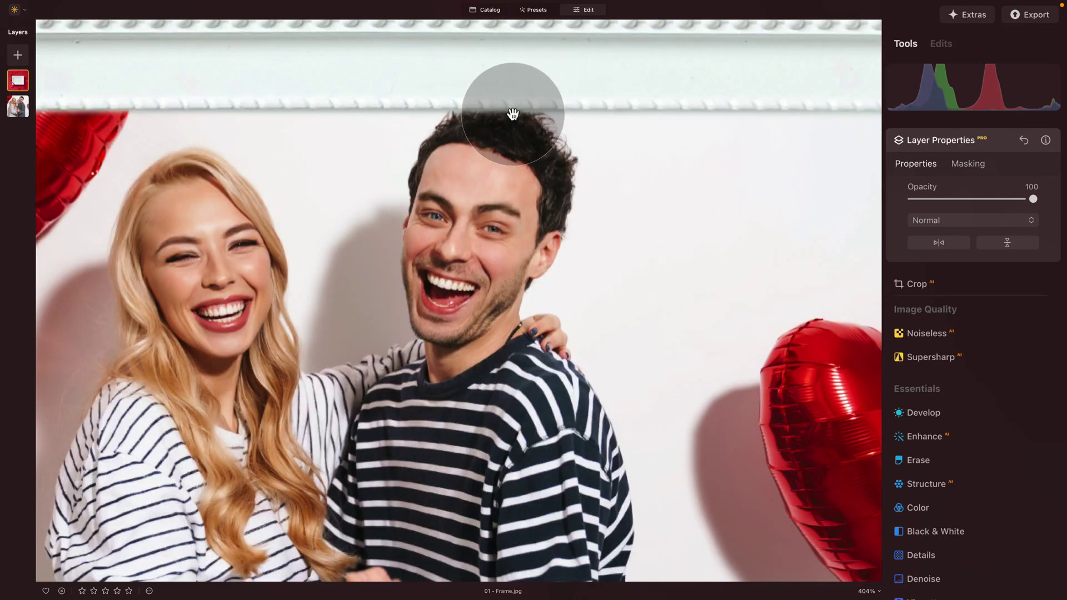
left_click(971, 162)
left_click(928, 189)
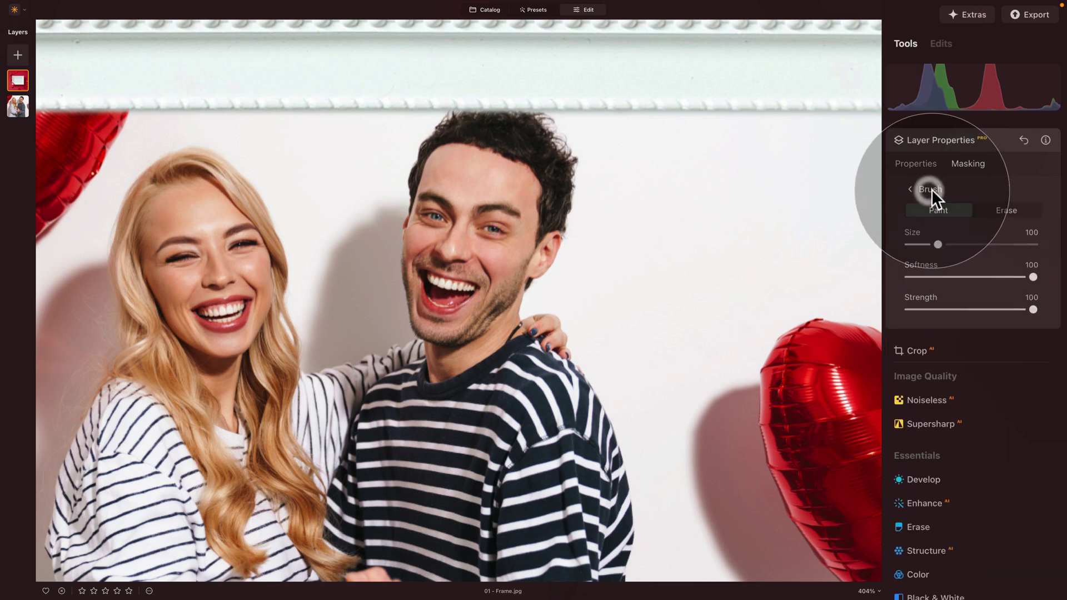
left_click(1008, 211)
left_click(921, 276)
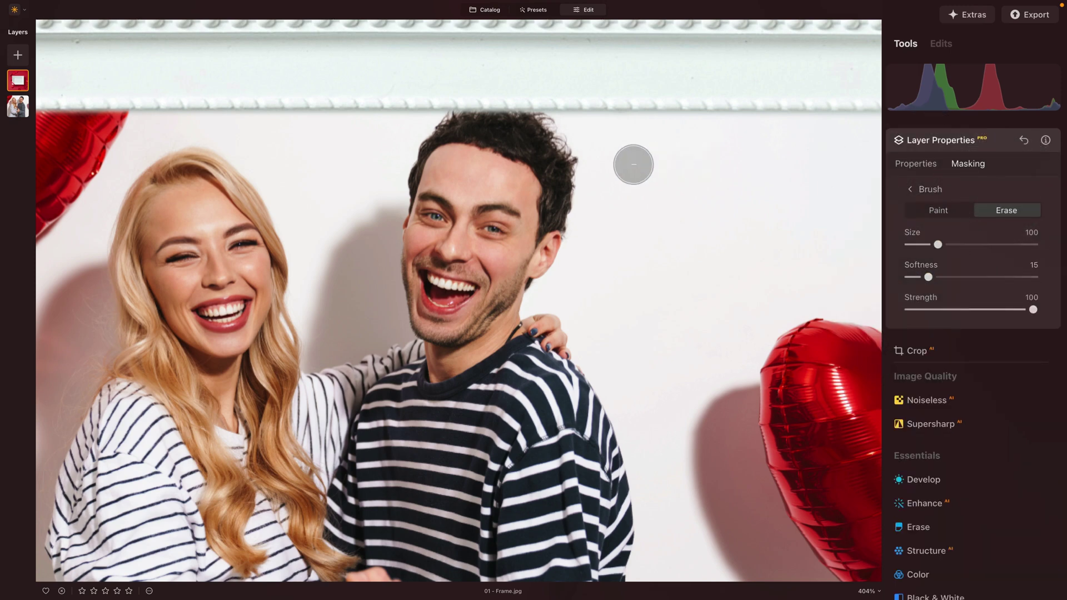
Erase the frame mask along the top molding, then repaint it in Paint mode.
left_click_drag(467, 147, 553, 124)
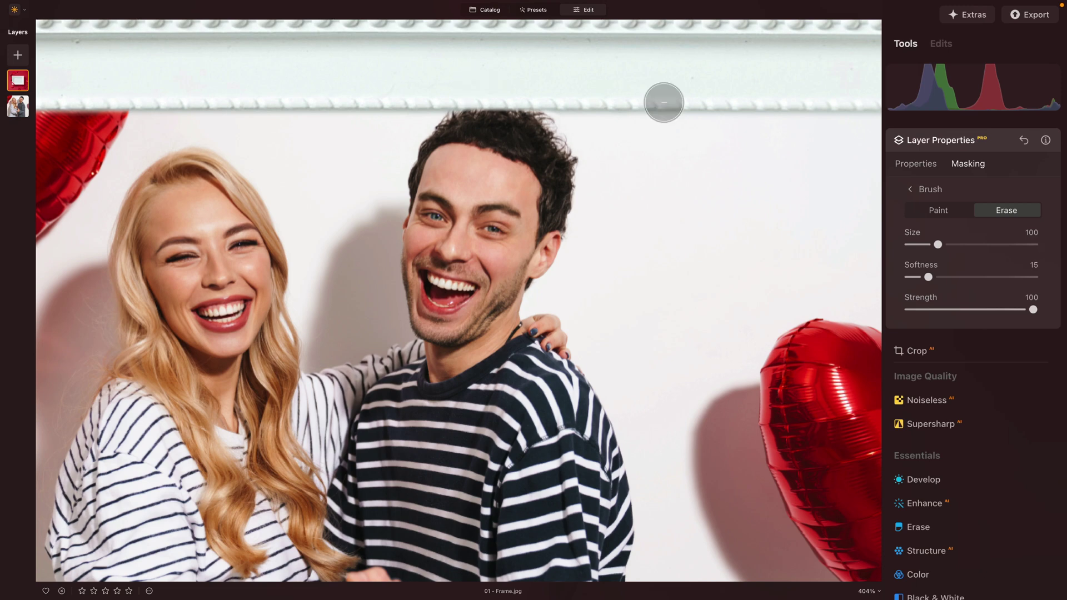
left_click(937, 213)
left_click_drag(467, 85, 500, 90)
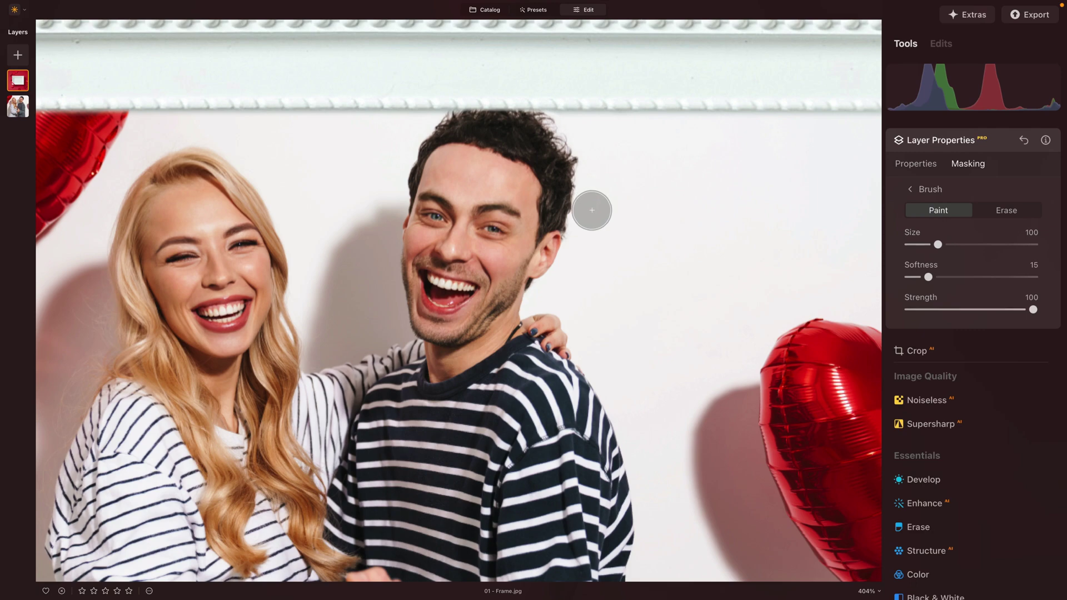
scroll(217, 396, "down", 5)
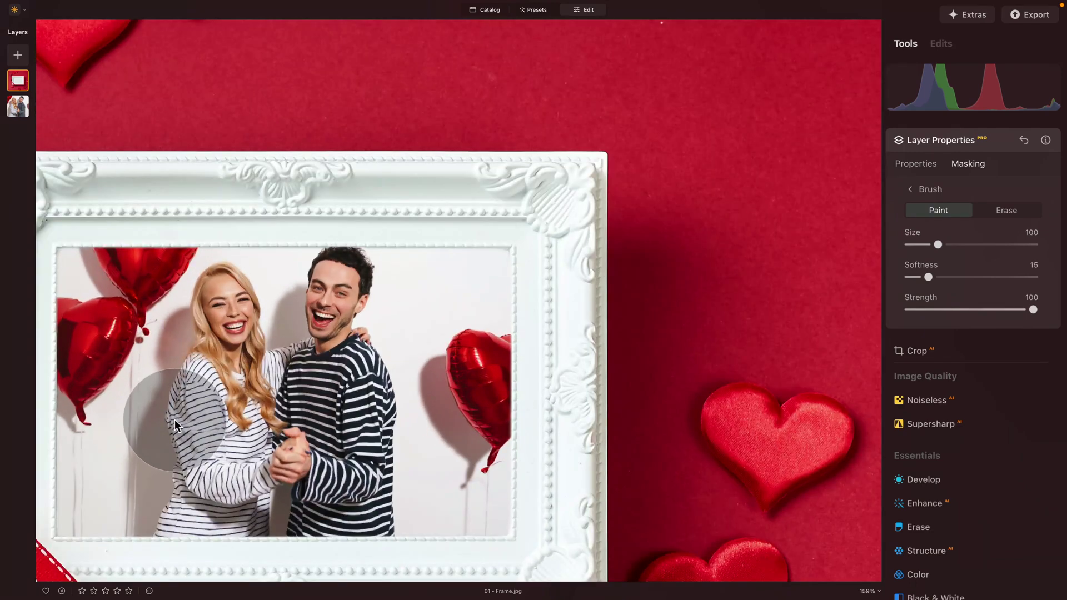
scroll(175, 419, "up", 3)
left_click(949, 142)
scroll(408, 221, "down", 5)
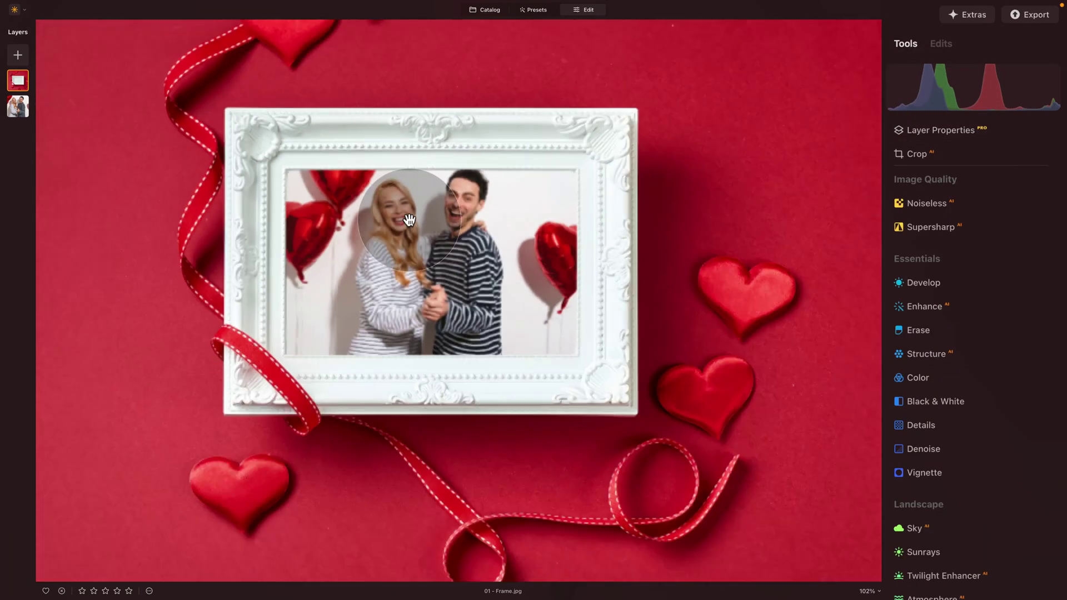
scroll(409, 221, "up", 2)
scroll(405, 216, "down", 2)
scroll(410, 219, "up", 1)
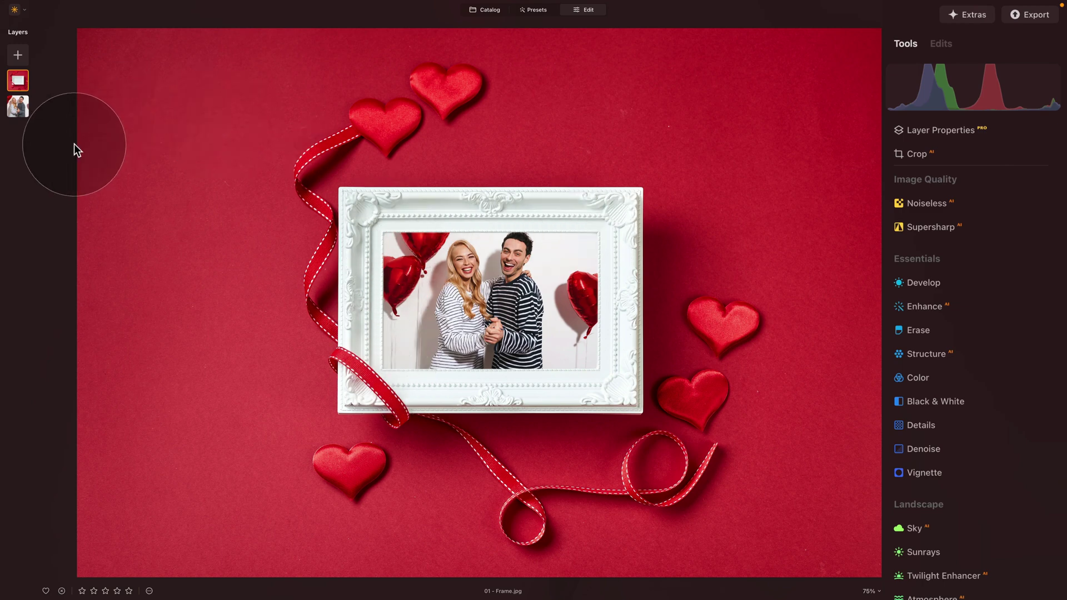
Add the black image as a layer with Fit mapping and 100 opacity, placed below the frame layer.
left_click(22, 55)
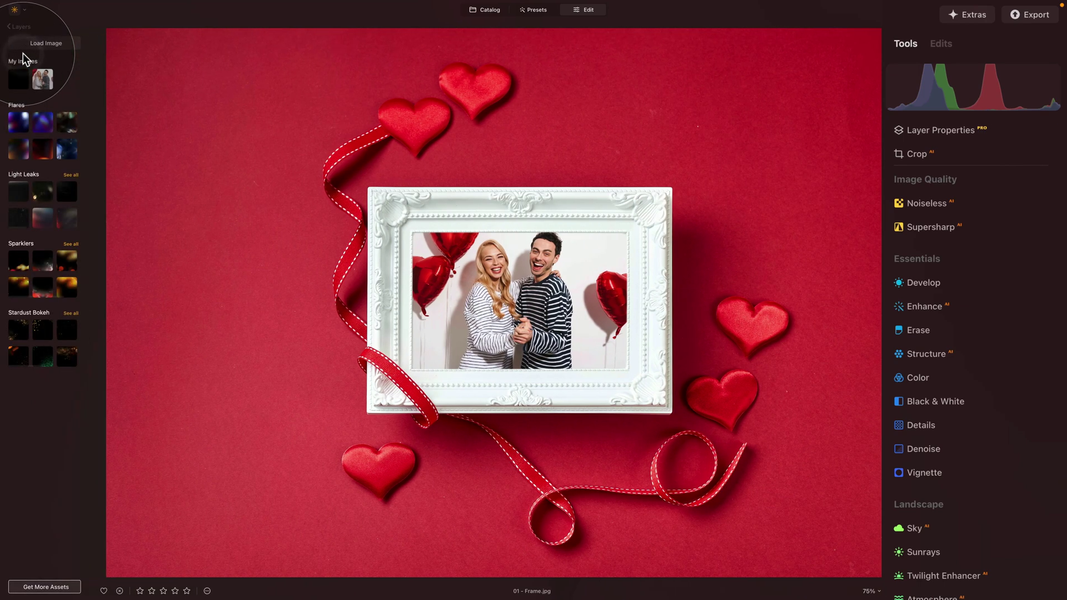
left_click(23, 83)
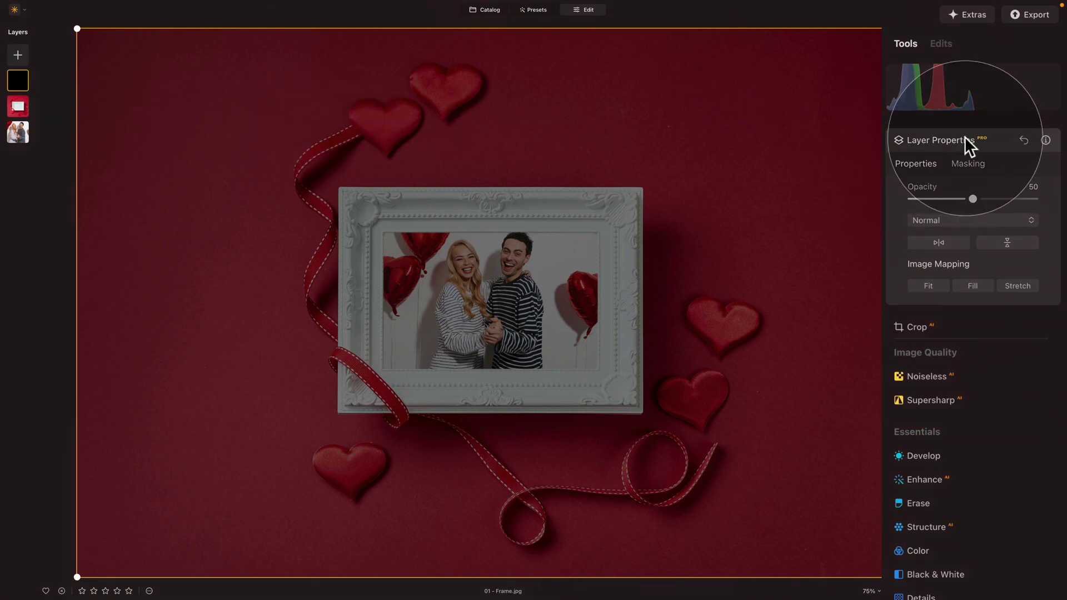
left_click(932, 285)
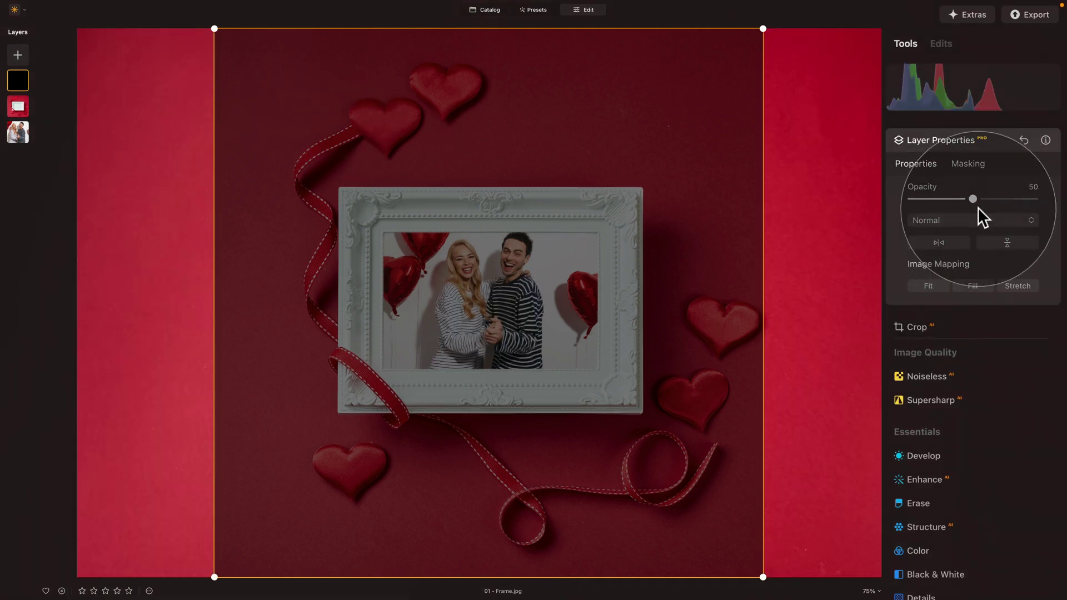
left_click_drag(976, 199, 1046, 162)
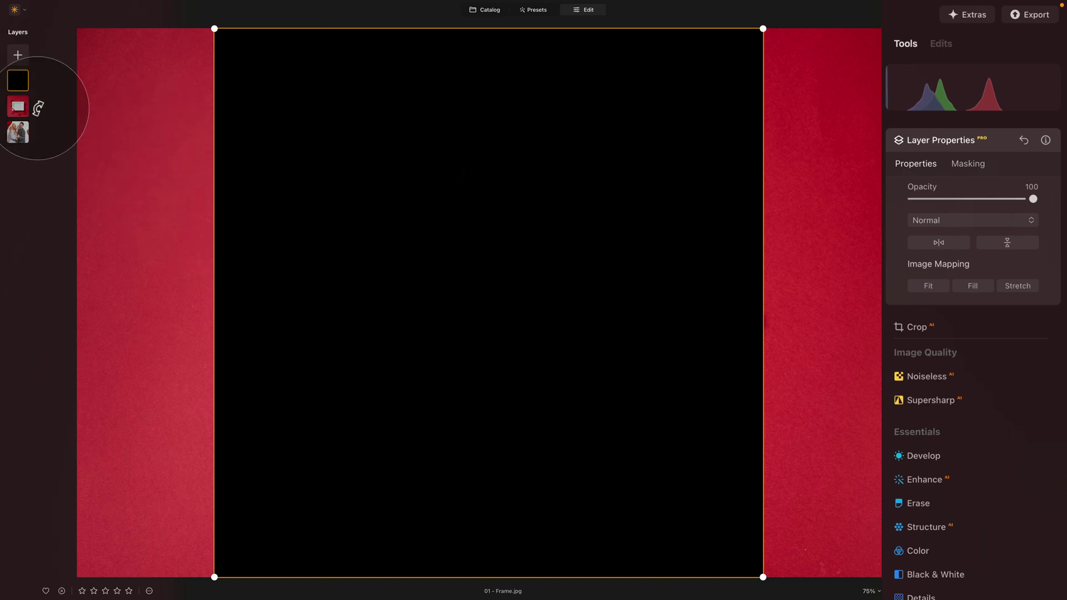
left_click_drag(17, 79, 17, 109)
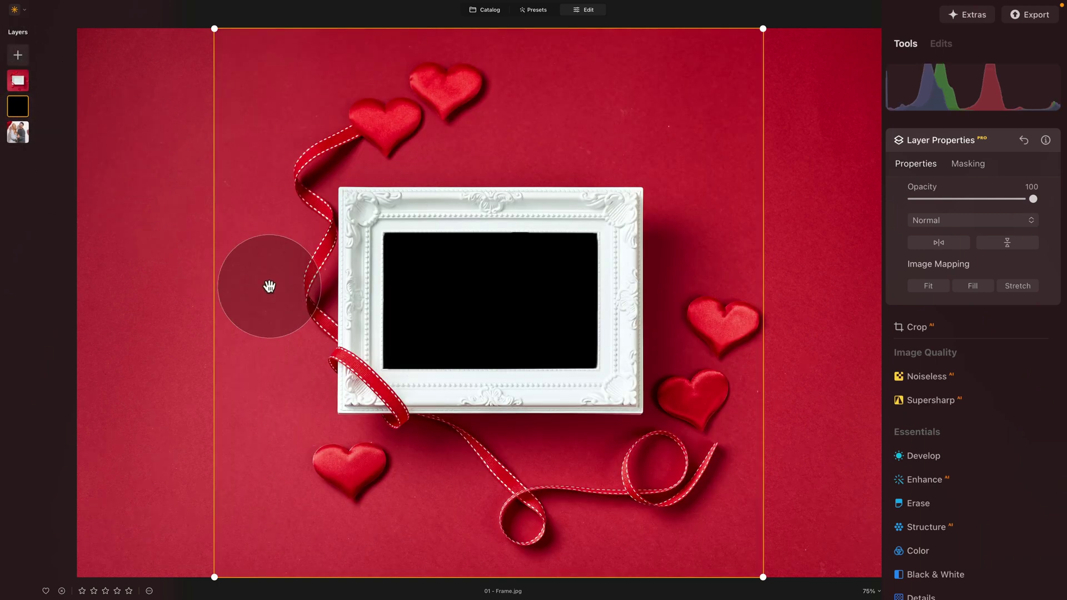
Invert the black layer's mask using Invert under Masking's Mask actions.
scroll(572, 317, "up", 4)
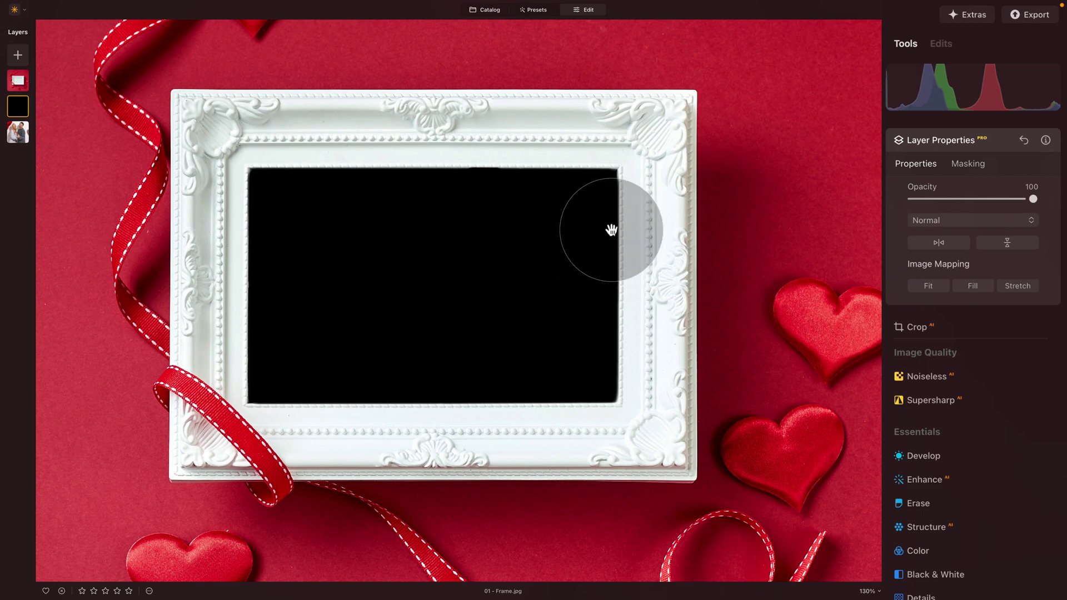
left_click(975, 160)
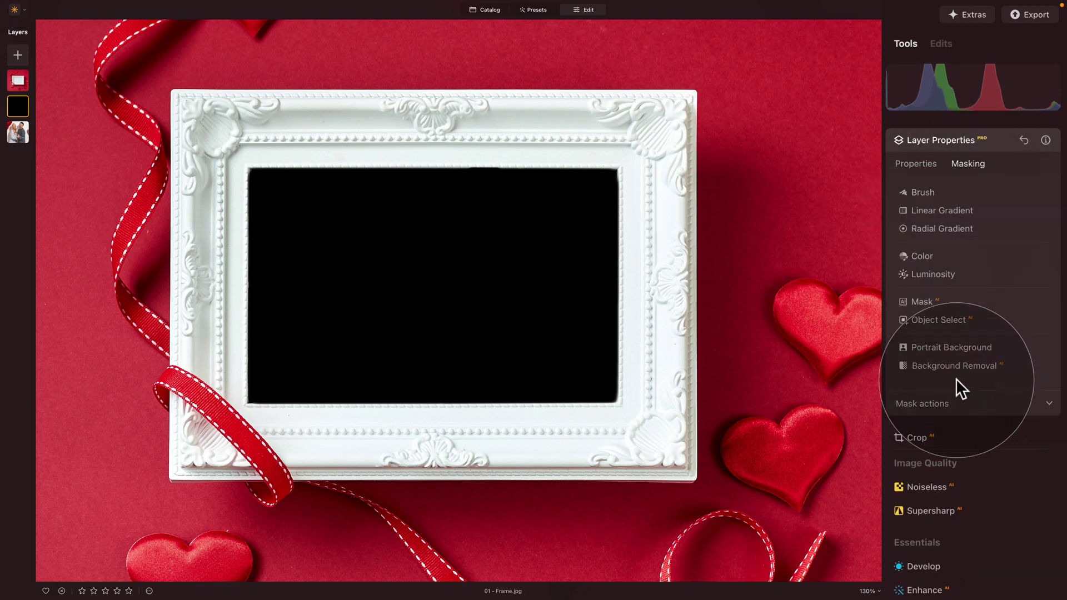
left_click(947, 403)
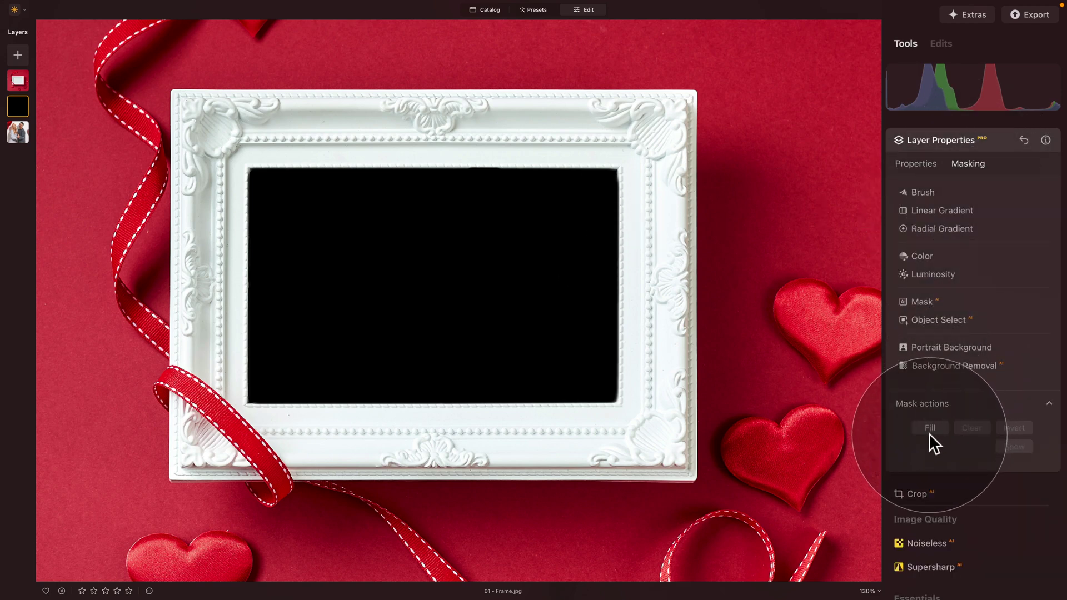
left_click(1015, 428)
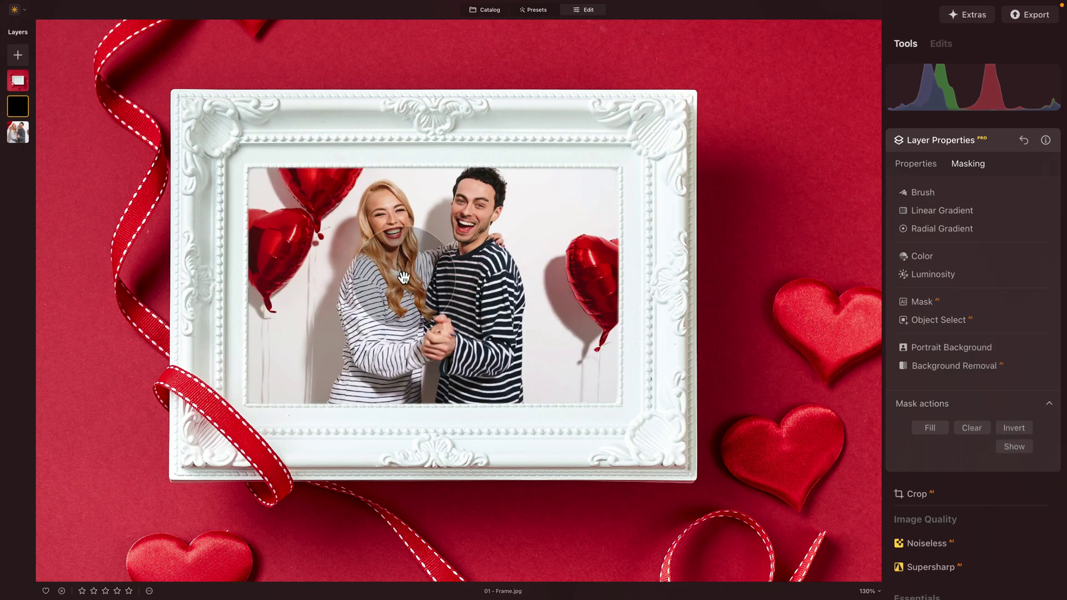
scroll(209, 247, "up", 2)
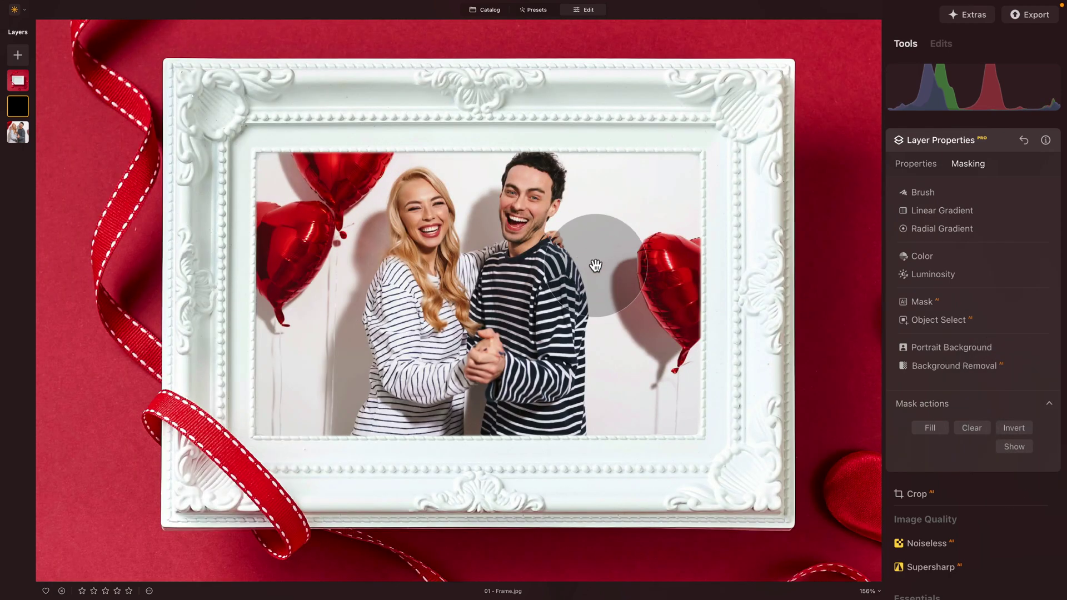
scroll(287, 234, "down", 1)
scroll(287, 234, "up", 2)
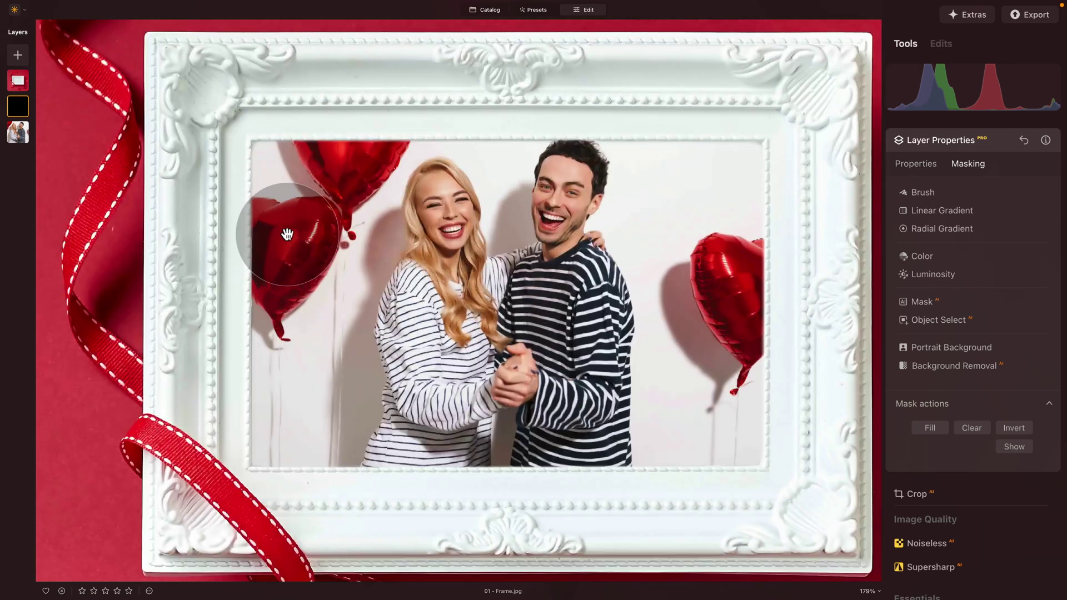
Paint a soft black shadow along the frame opening's inner edges with the Paint brush, then fit the view.
left_click(920, 192)
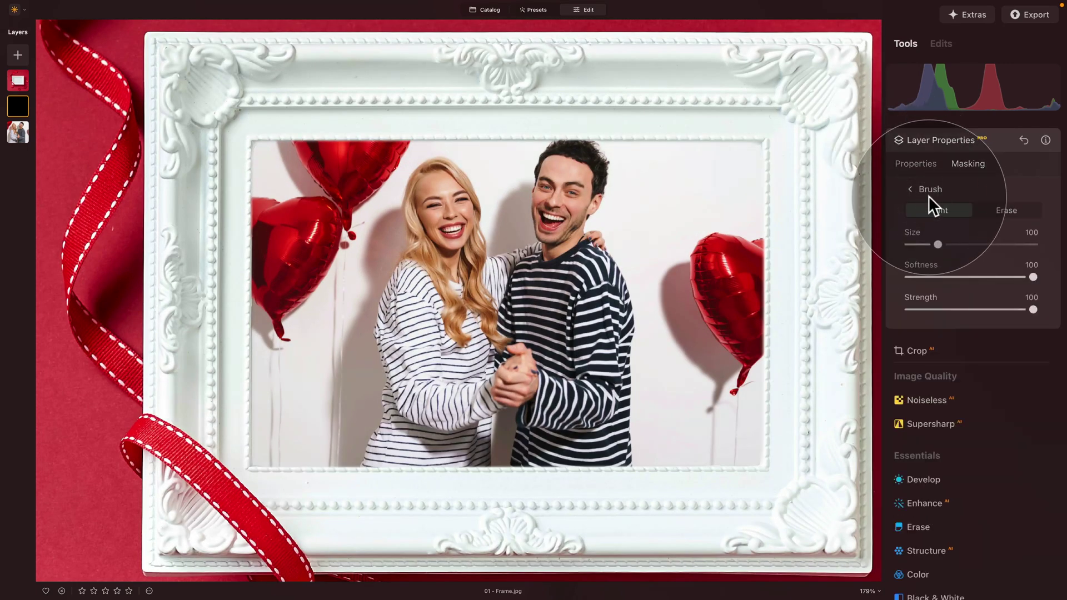
left_click(936, 209)
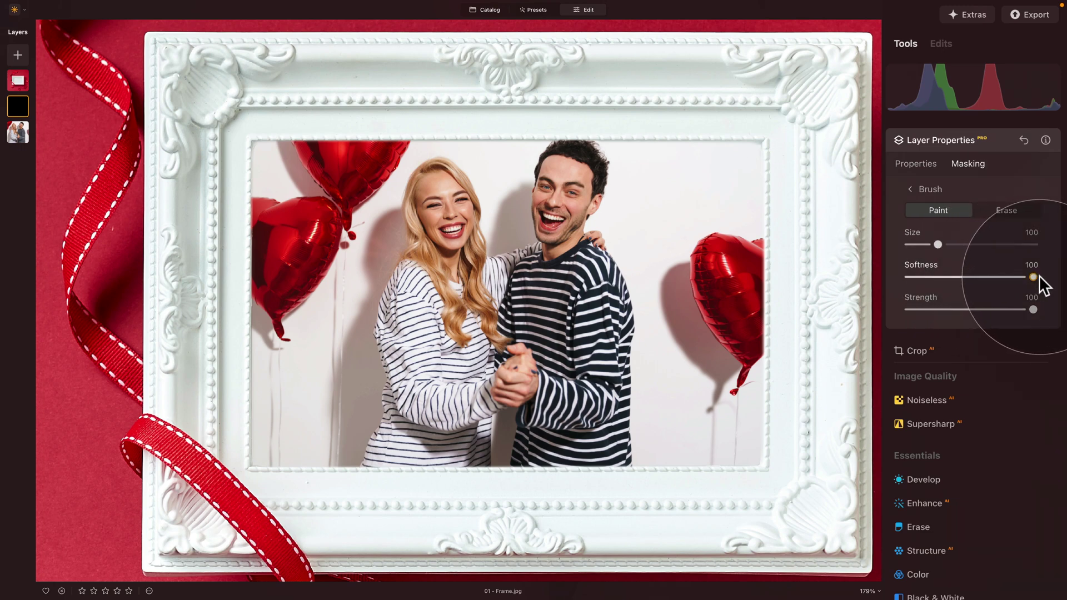
left_click(261, 125)
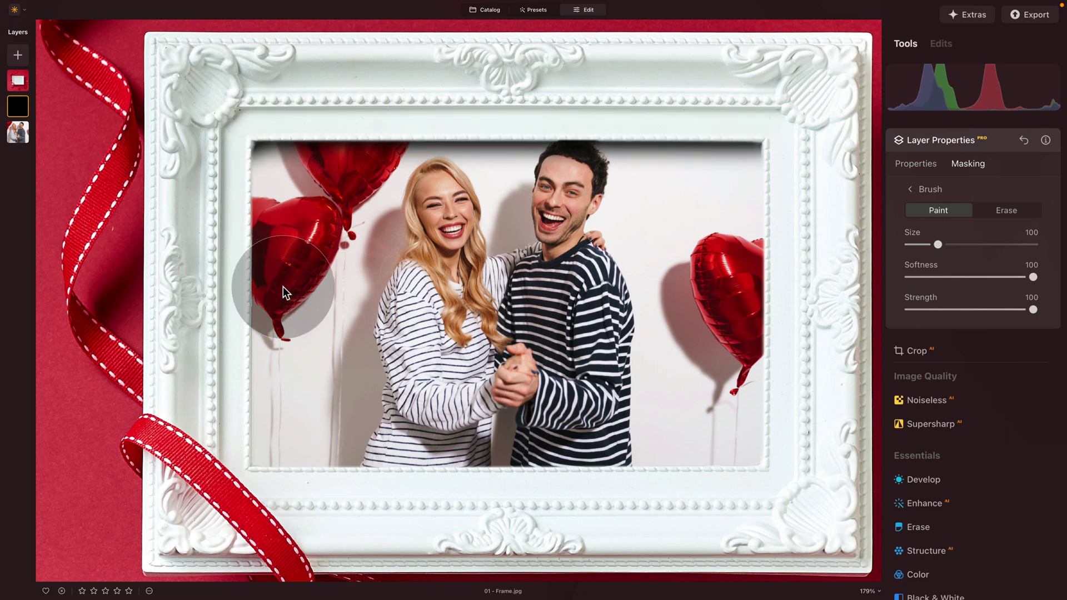
left_click_drag(282, 286, 291, 167)
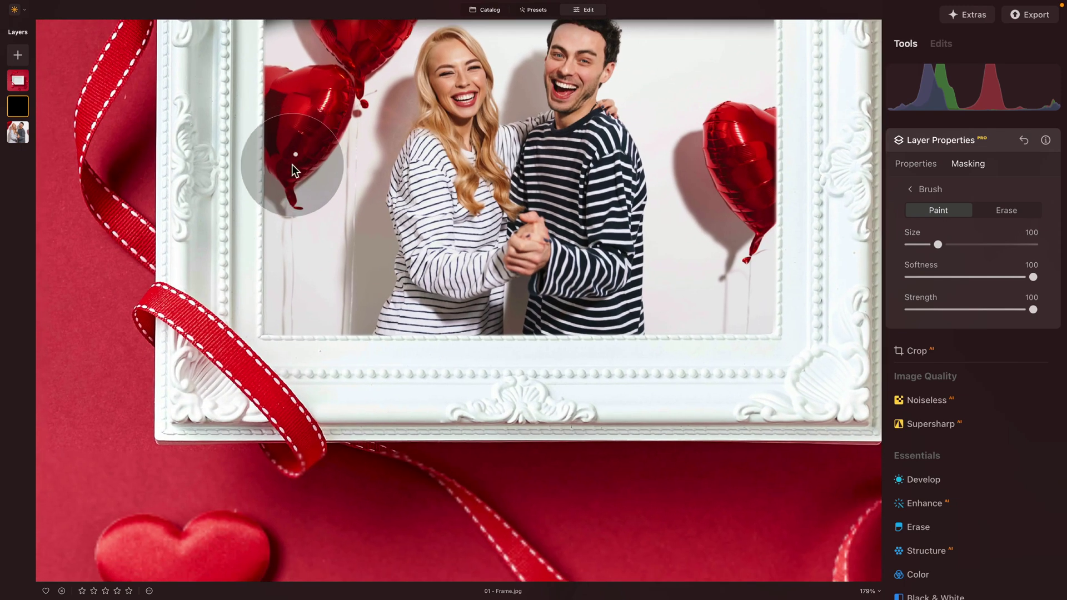
left_click(252, 337, "shift")
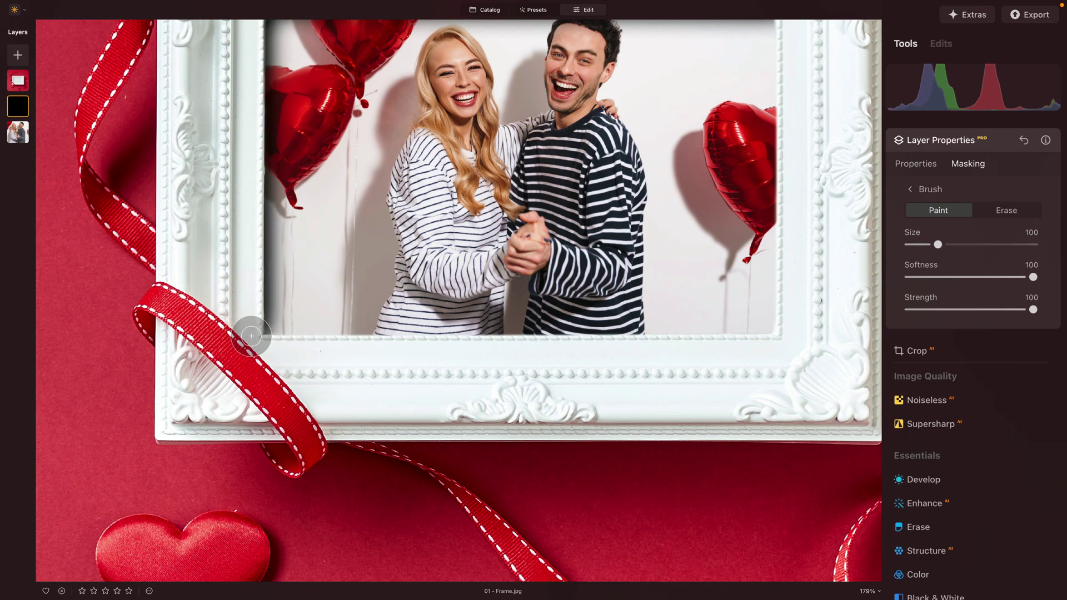
left_click(251, 337, "shift")
key("ctrl+0")
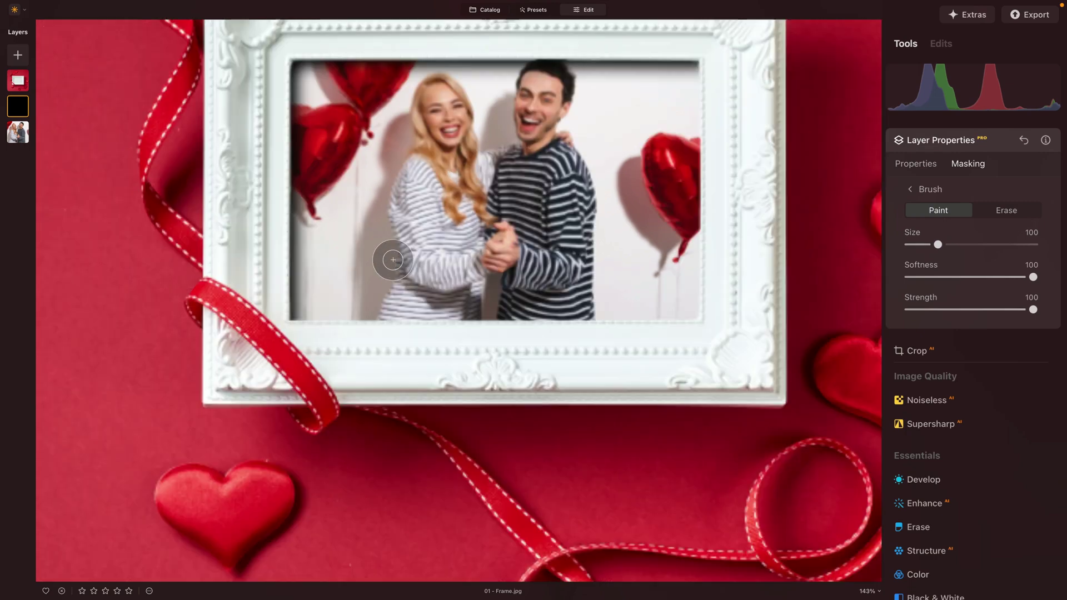
scroll(517, 211, "up", 2)
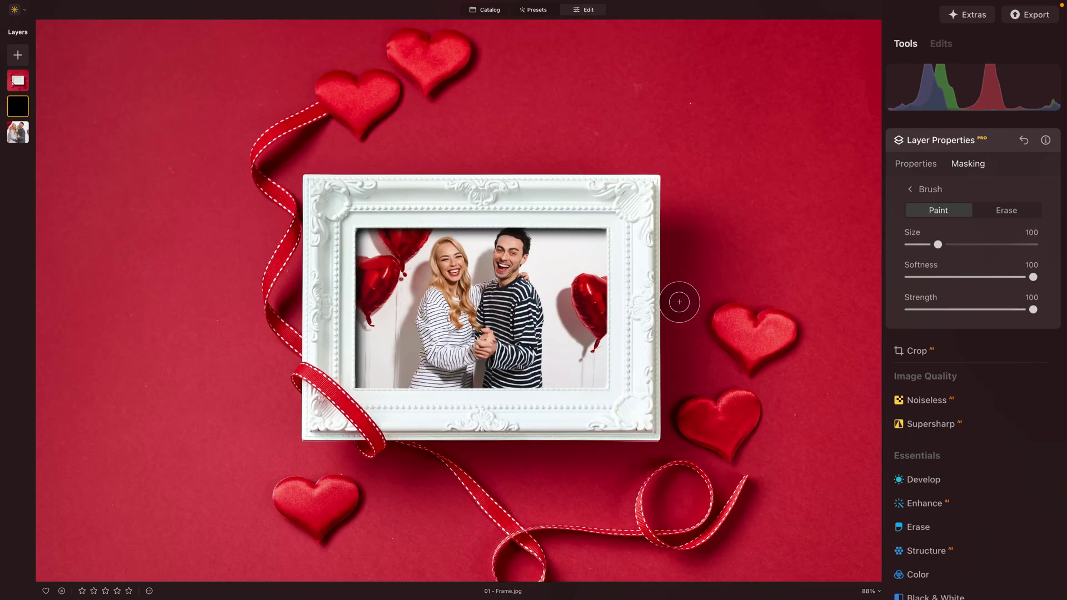
scroll(679, 303, "down", 3)
scroll(667, 297, "up", 1)
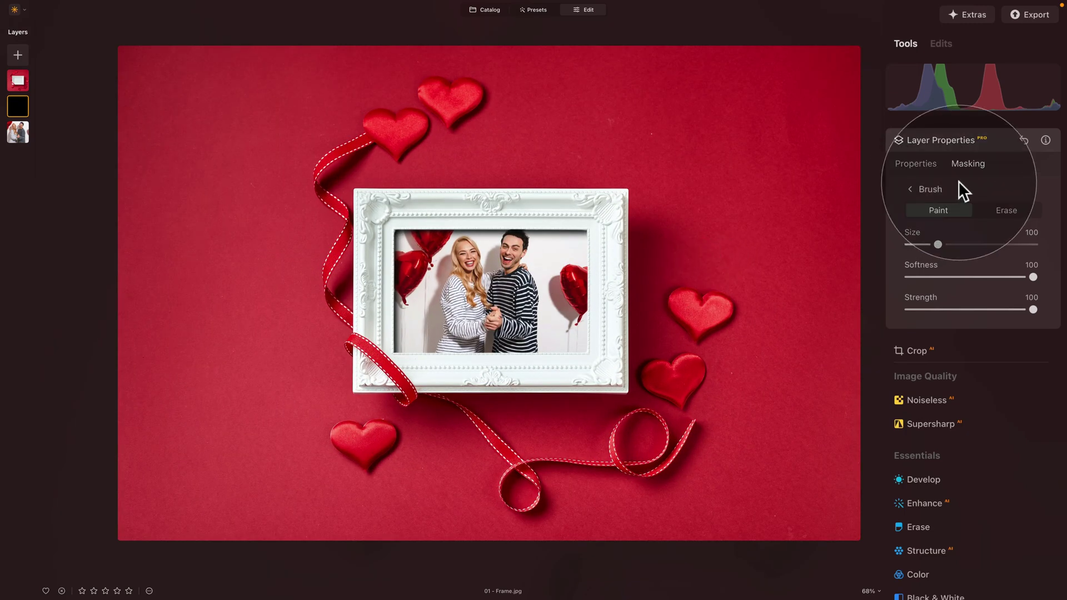
Lower the black shadow layer's opacity to 40 in Layer Properties.
left_click(923, 163)
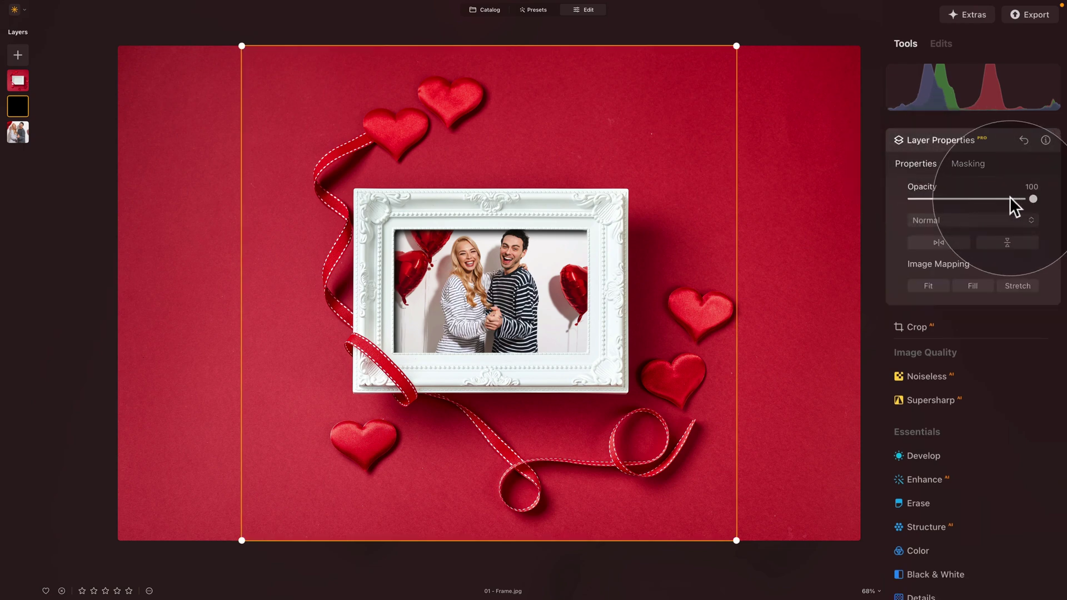
left_click_drag(1028, 198, 958, 198)
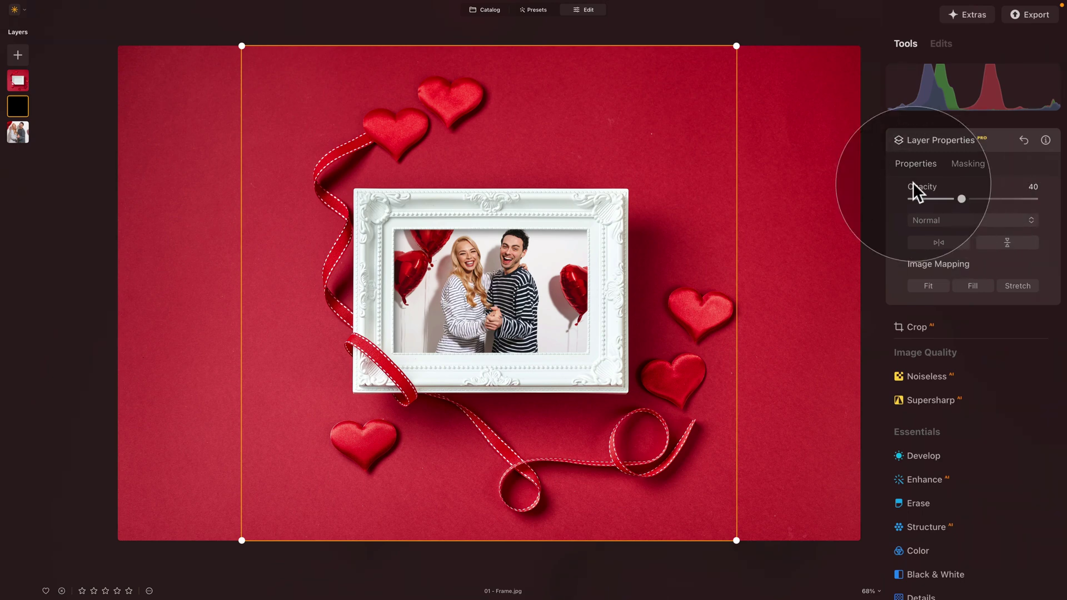
left_click(951, 134)
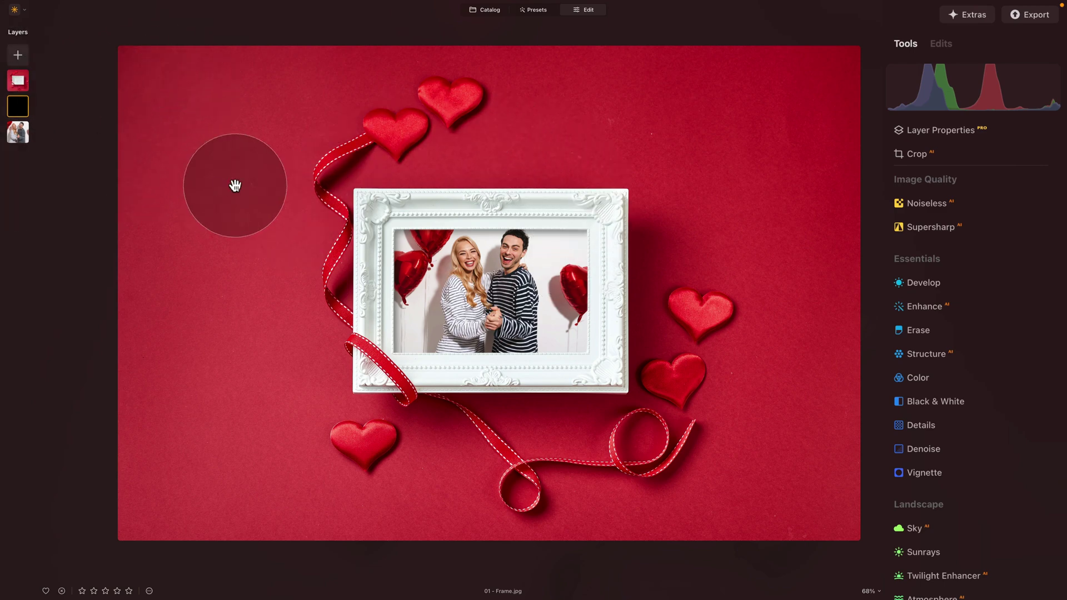
Open the save settings and keep Sharpen None, Resize Original and sRGB colour space.
right_click(275, 156)
left_click(318, 230)
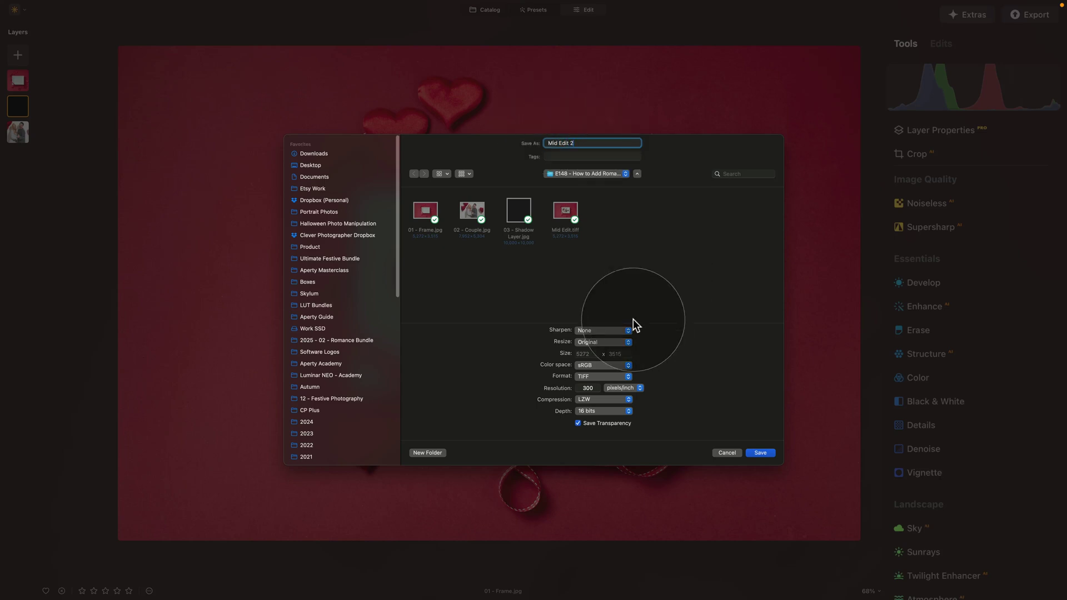
left_click(607, 332)
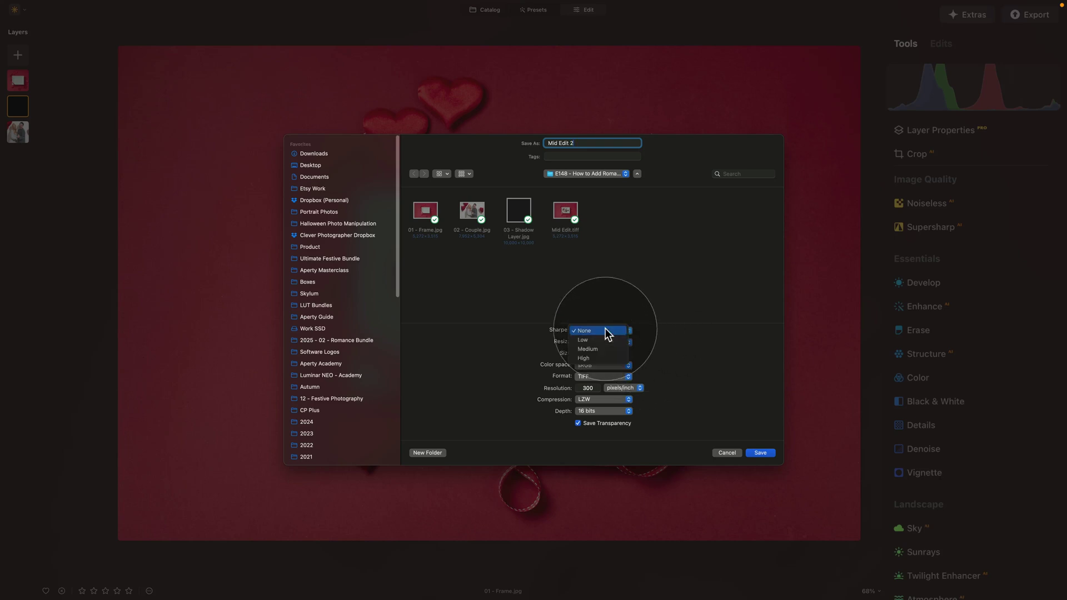
left_click(606, 332)
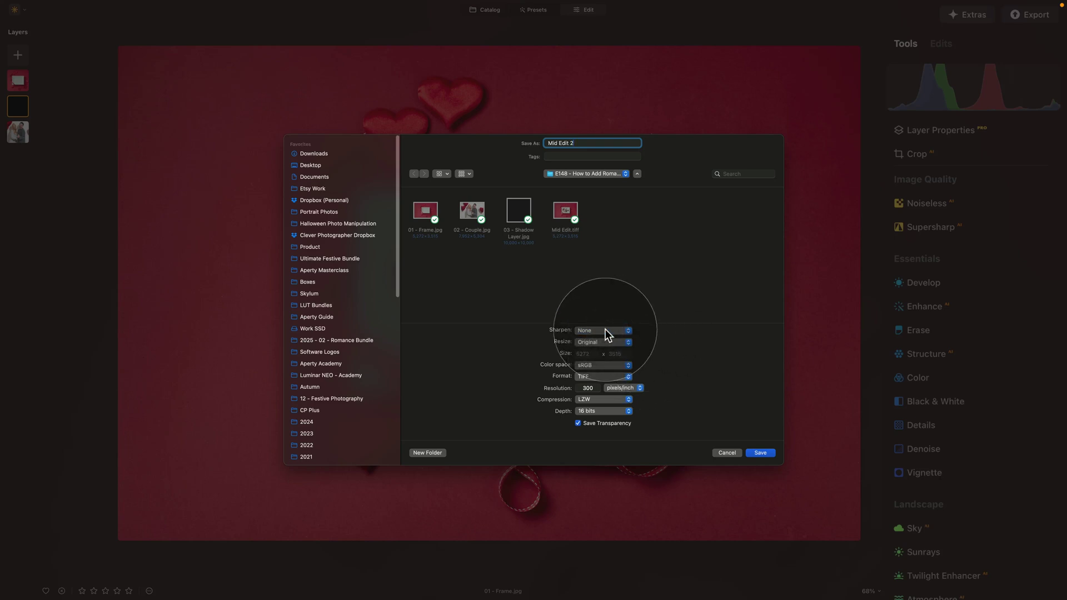
left_click(607, 342)
left_click(608, 342)
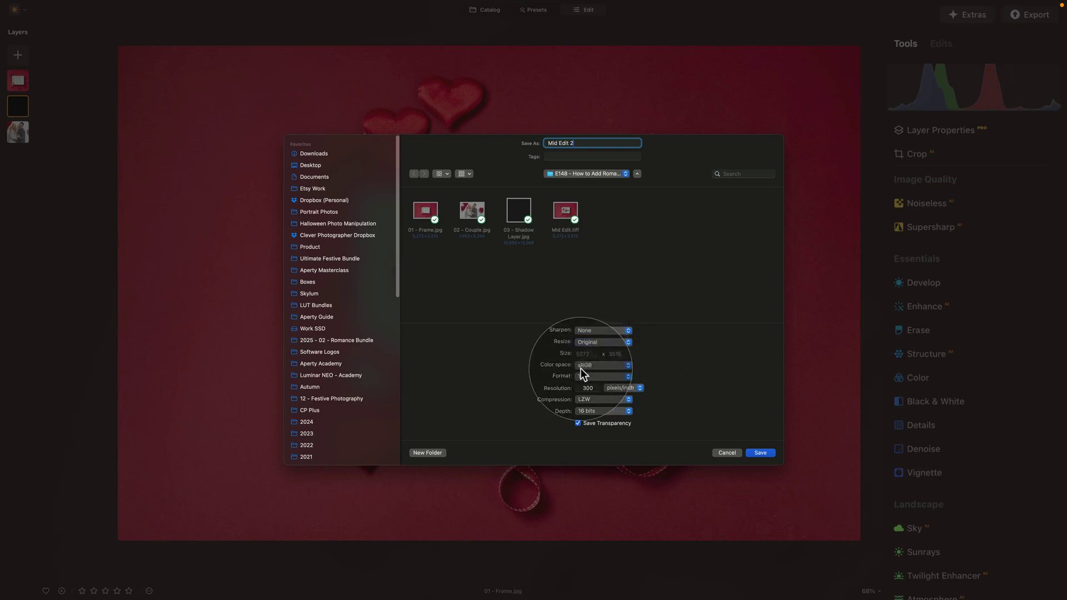
left_click(614, 367)
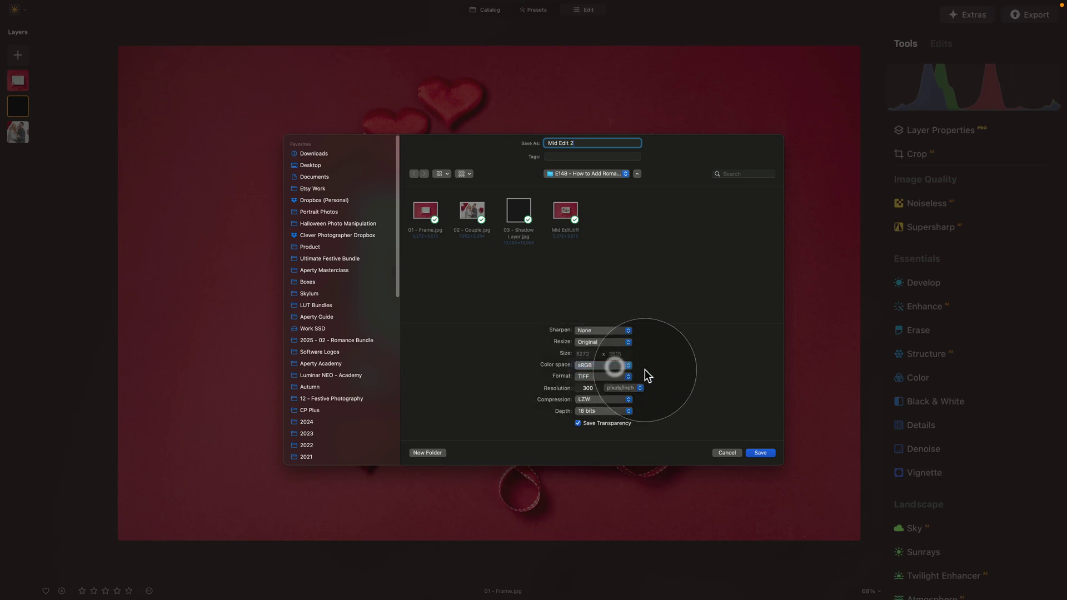
Save as a 16-bit TIFF with LZW compression and Save Transparency unchecked.
left_click(610, 377)
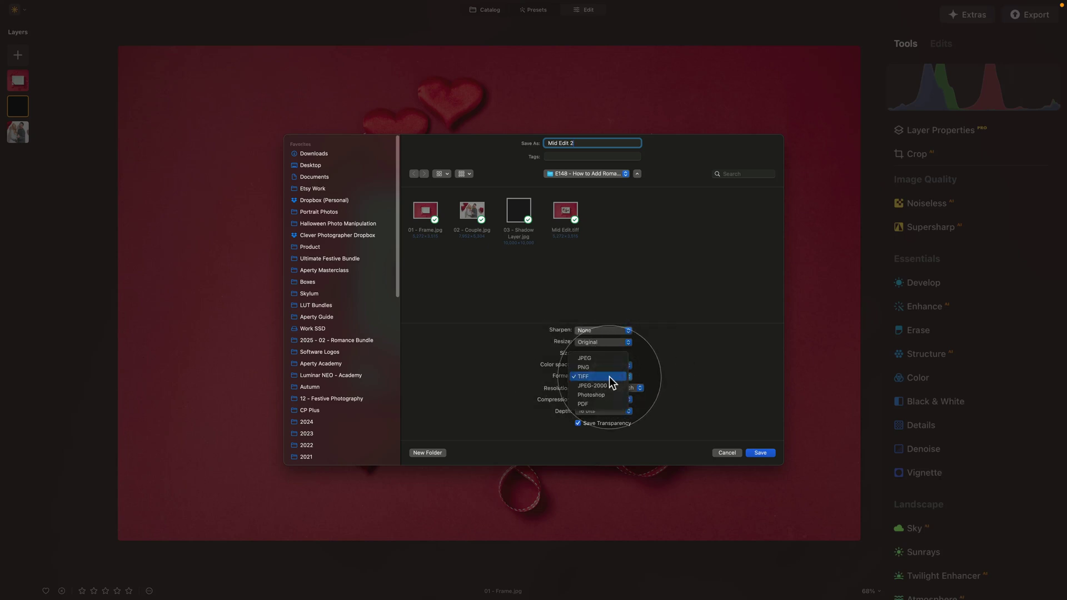
left_click(610, 378)
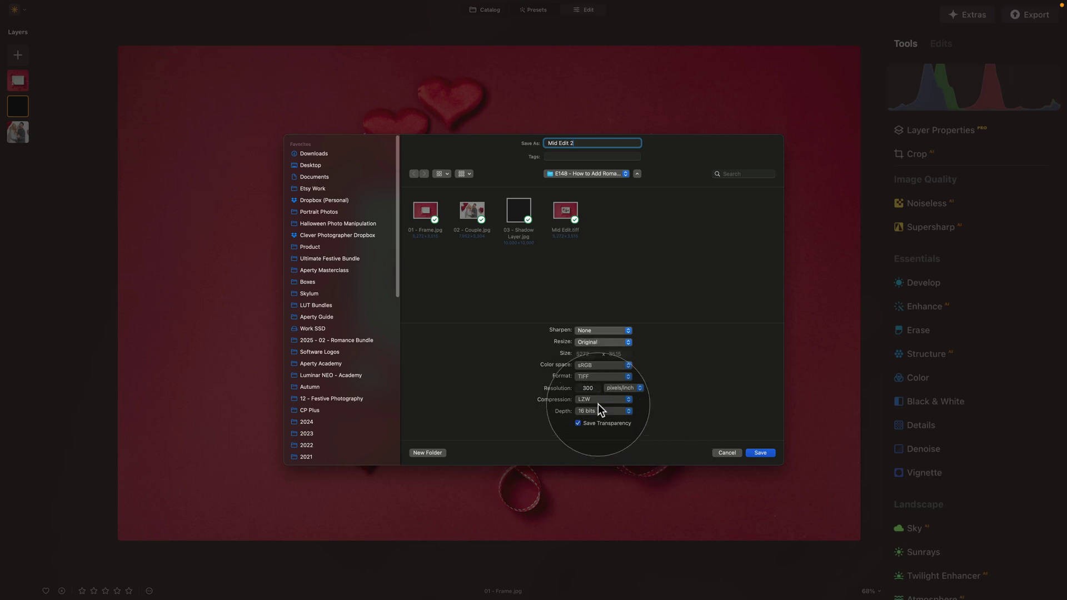
left_click(579, 401)
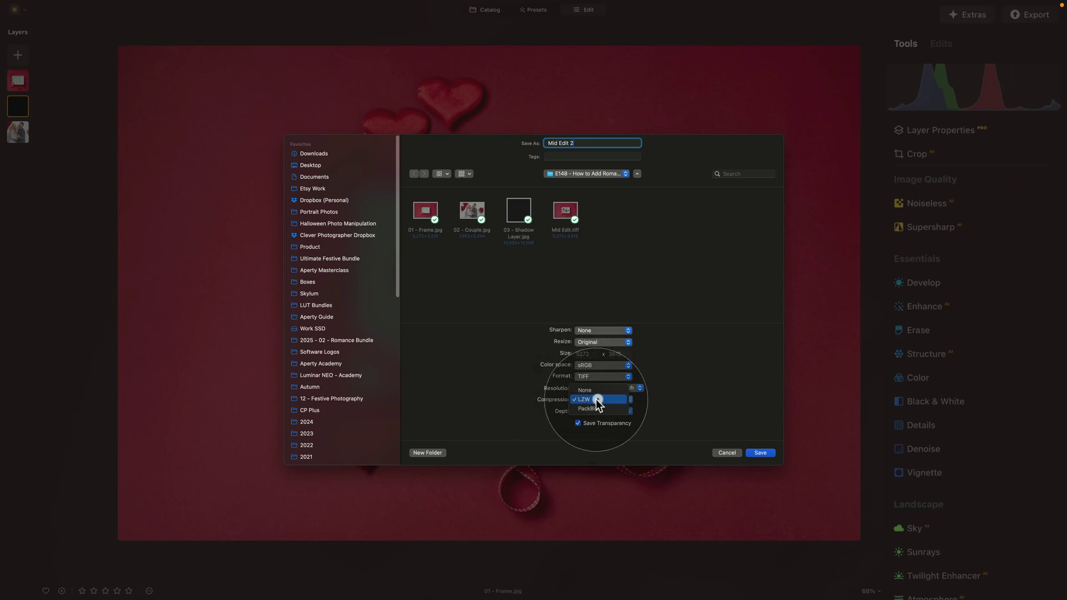
left_click(667, 417)
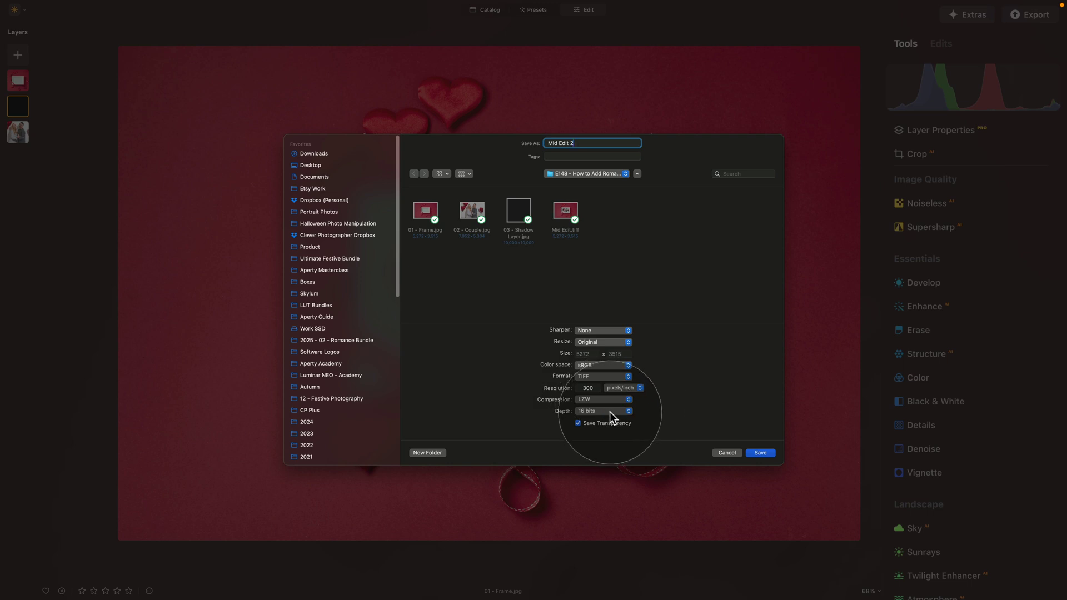
left_click(578, 423)
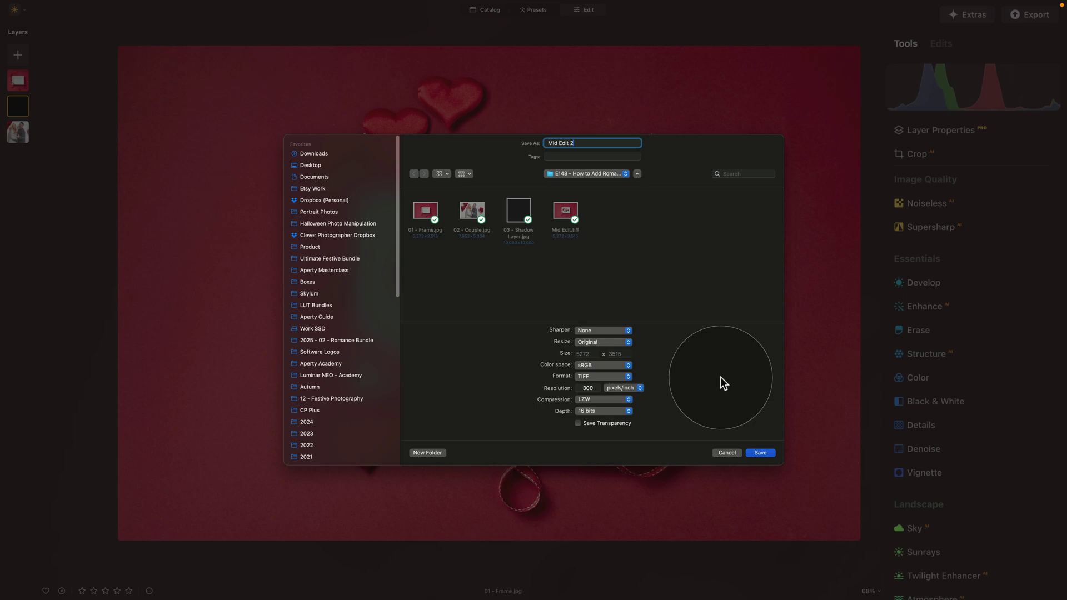
left_click(762, 454)
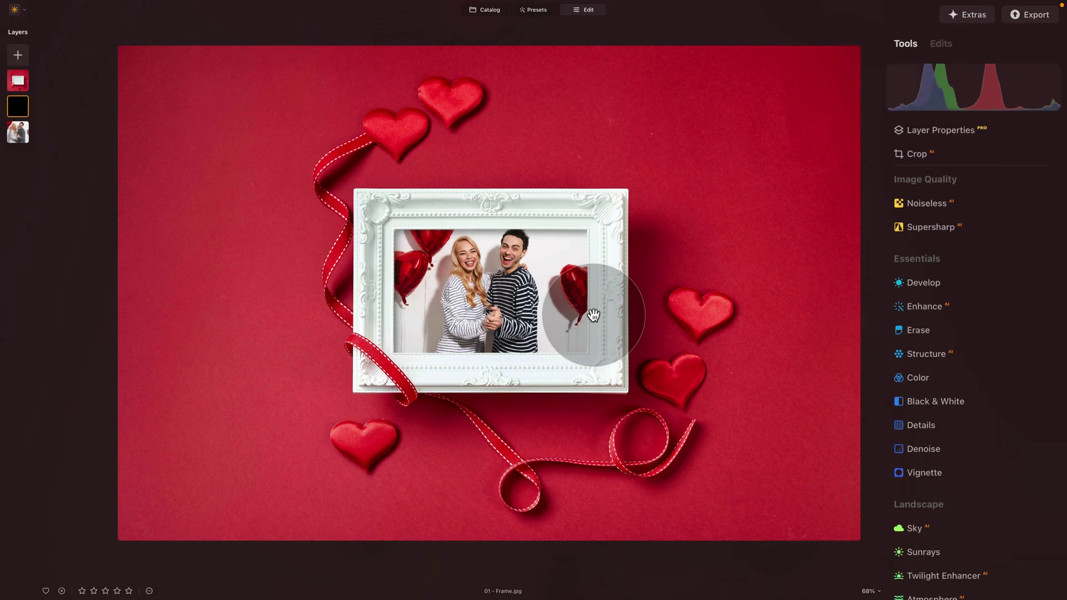
Select the Mid Edit 2 TIFF in the Catalog and open it in Edit.
left_click(476, 10)
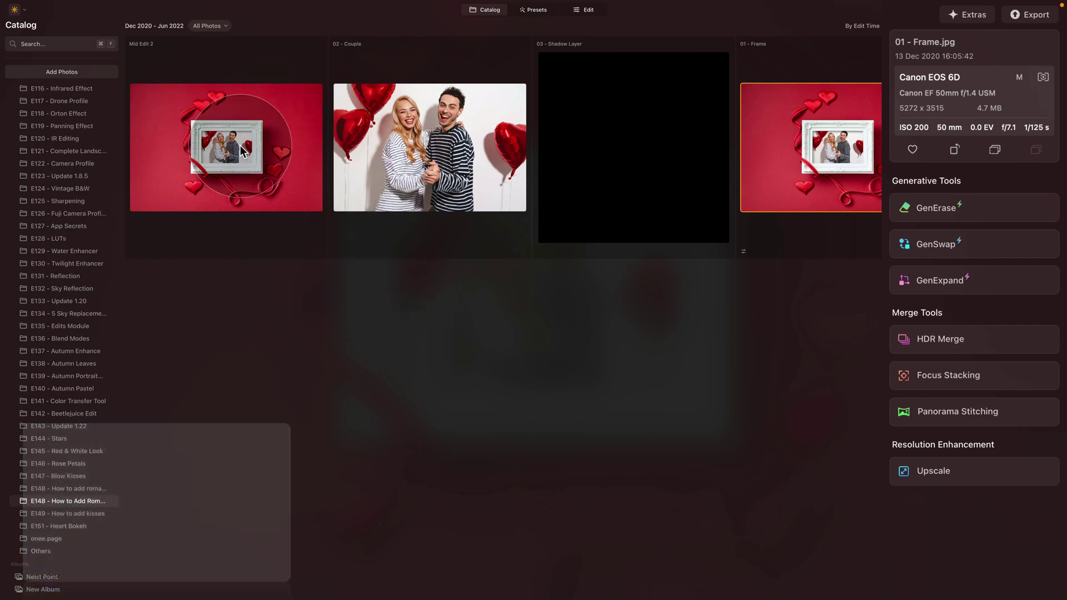
left_click(240, 145)
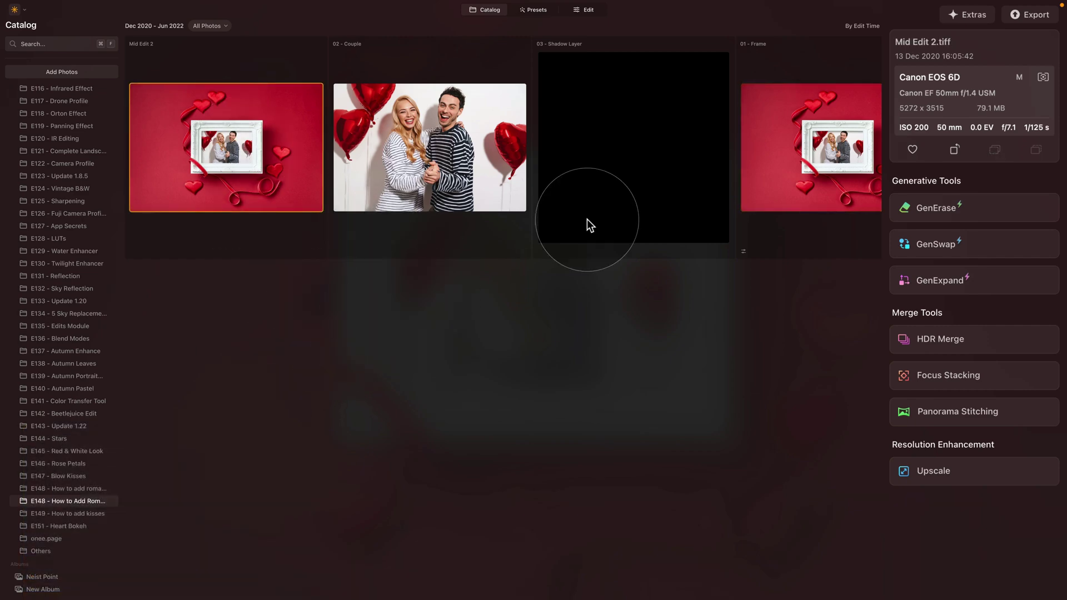
left_click(584, 13)
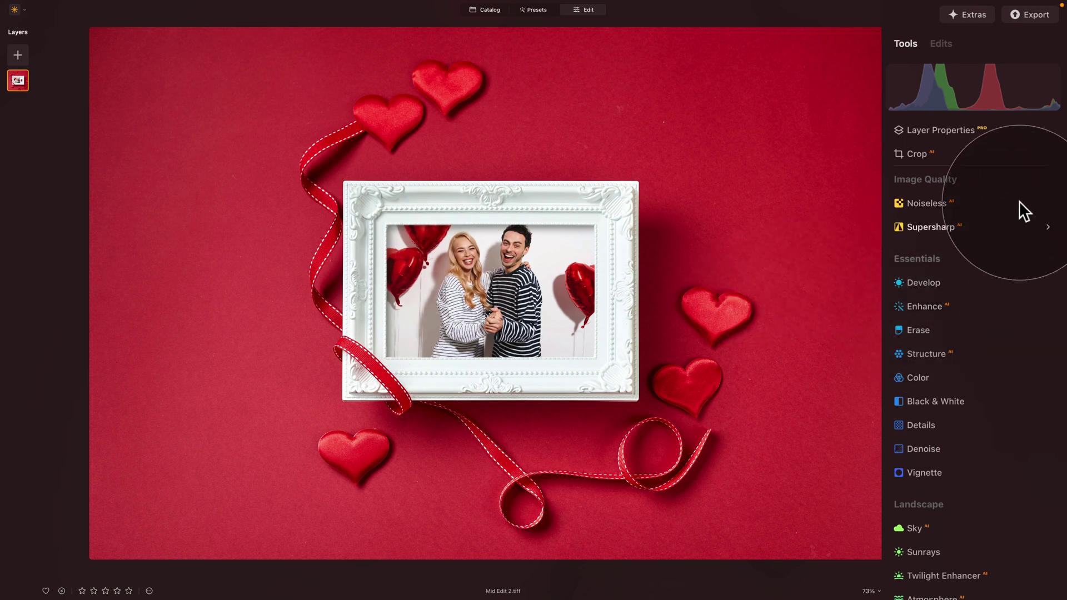
Add a Vignette at Amount -60, with Inner Light 16 in Advanced Settings.
left_click(914, 473)
scroll(970, 542, "down", 5)
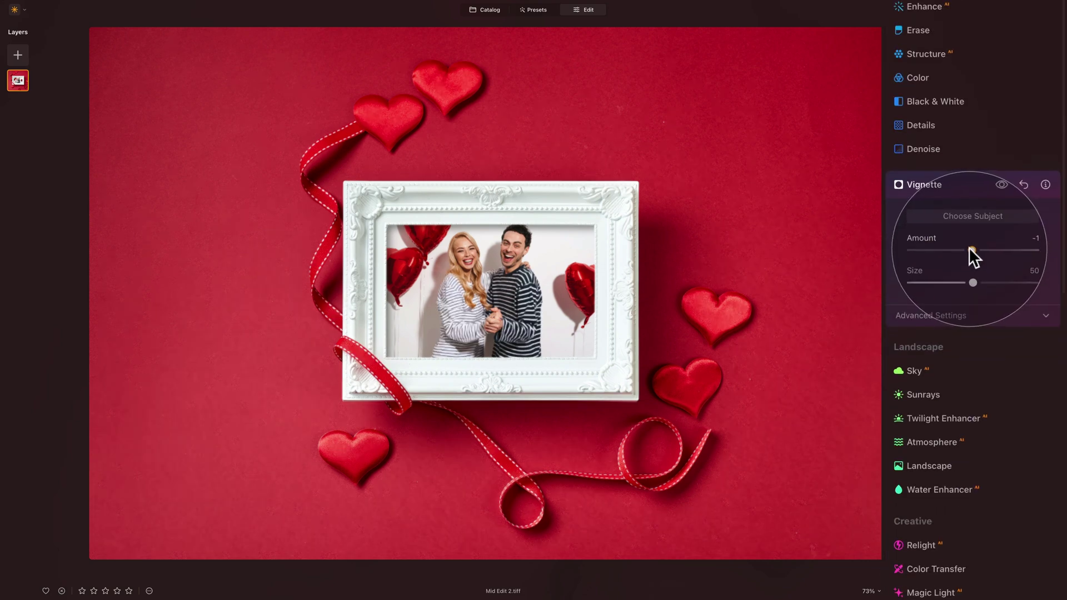
left_click_drag(972, 250, 933, 249)
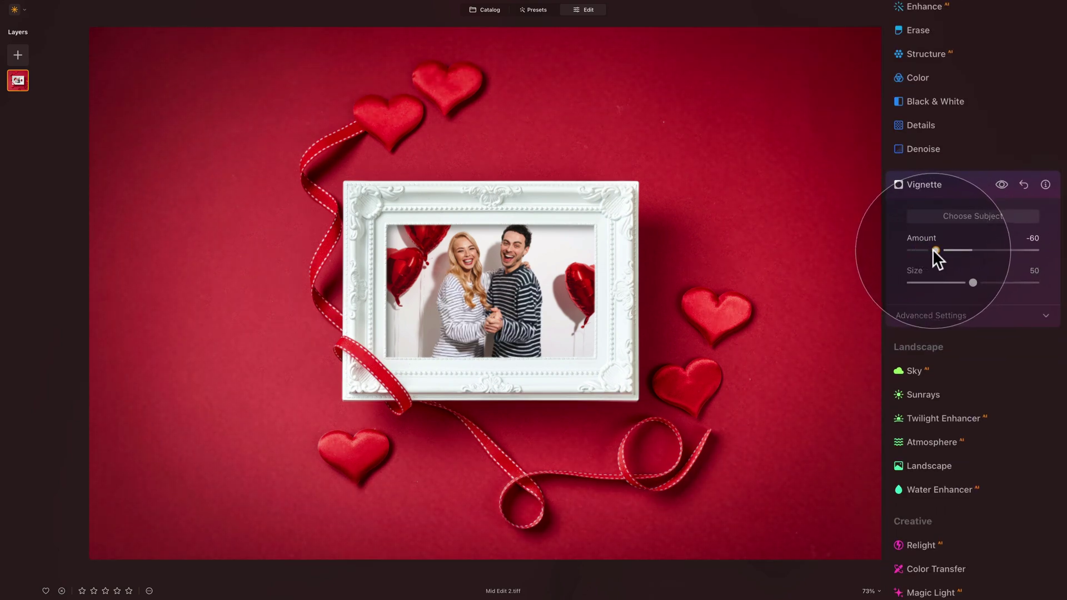
left_click(968, 317)
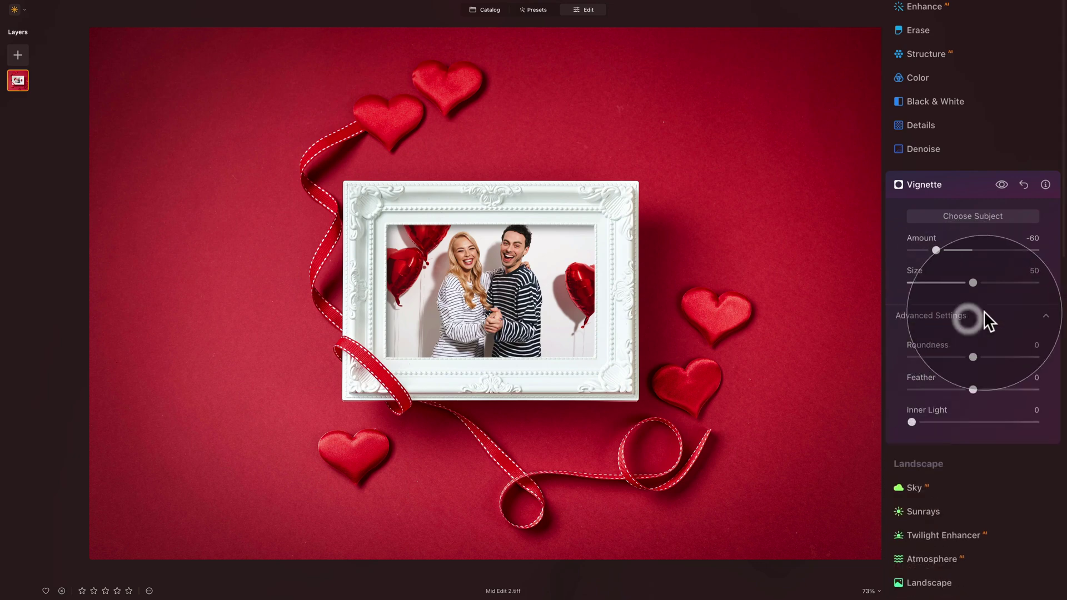
left_click(930, 422)
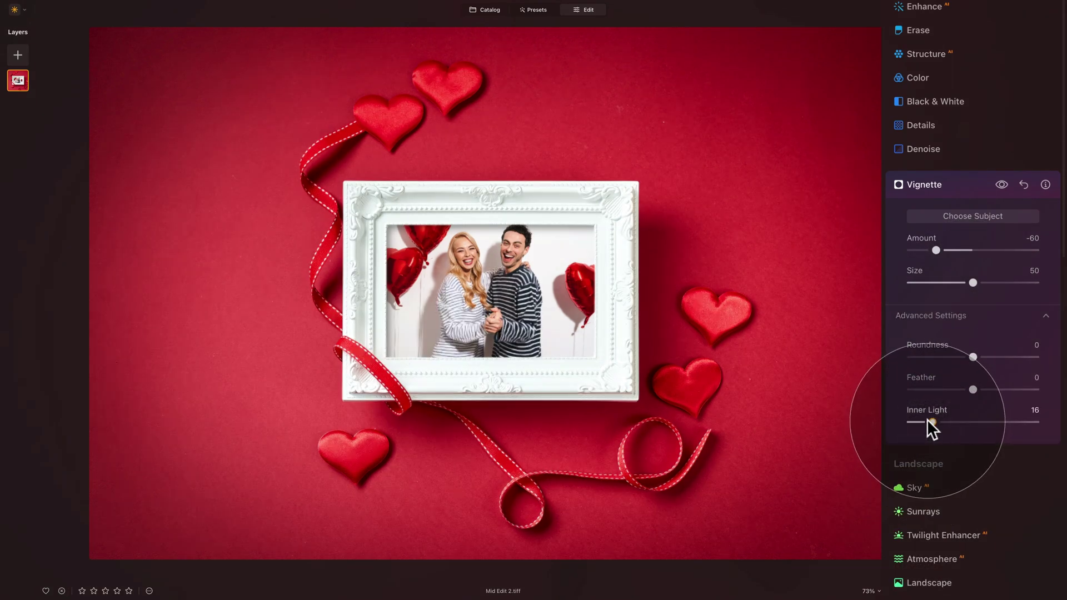
Add Film Grain to the photo at Amount 15.
left_click(945, 191)
scroll(939, 98, "down", 5)
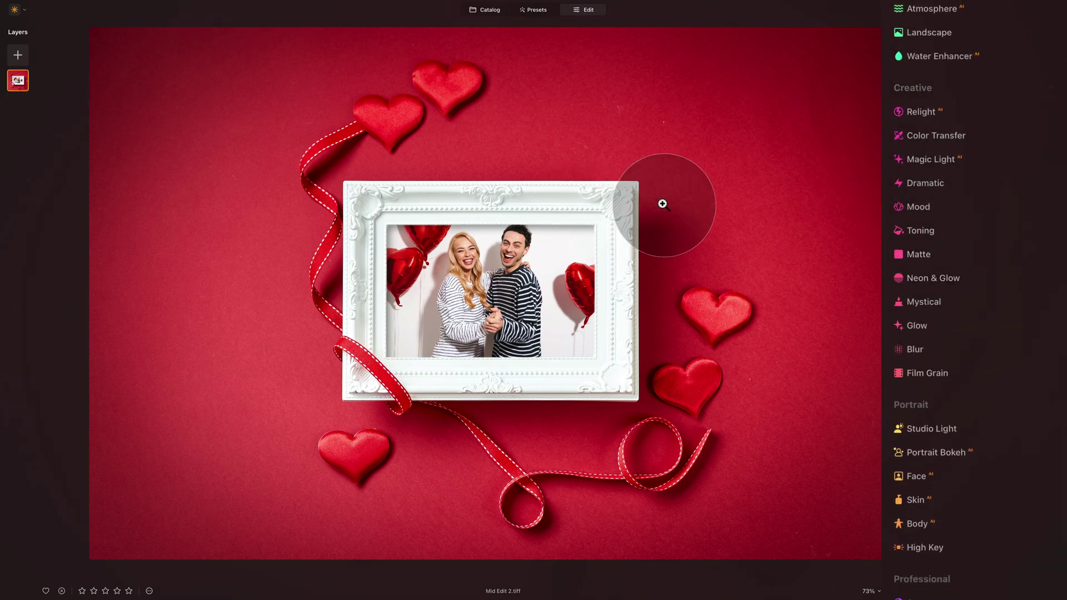
left_click(912, 374)
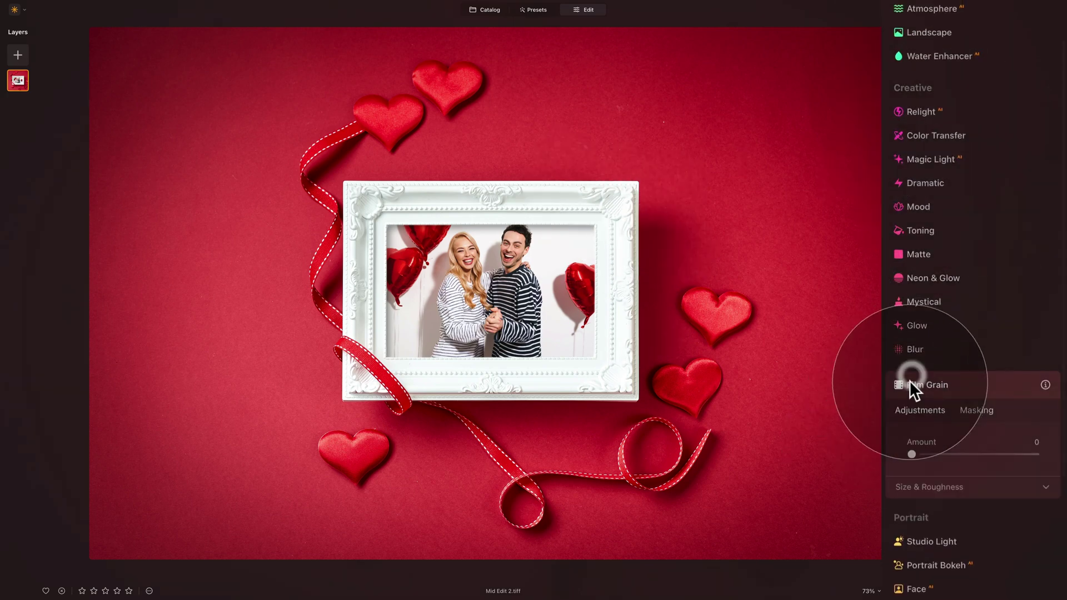
left_click(931, 454)
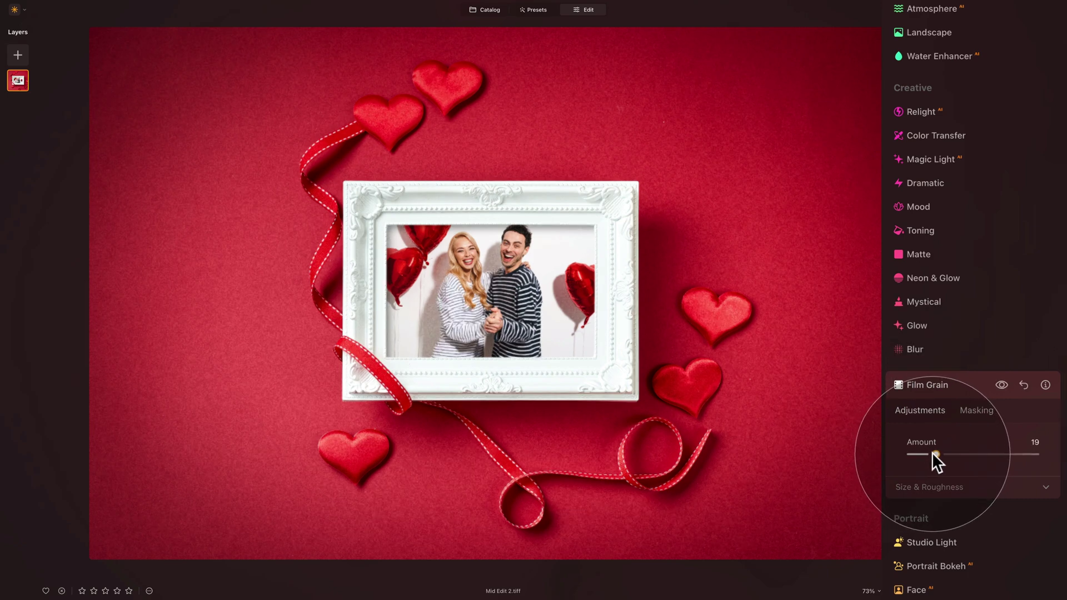
left_click_drag(932, 452, 929, 450)
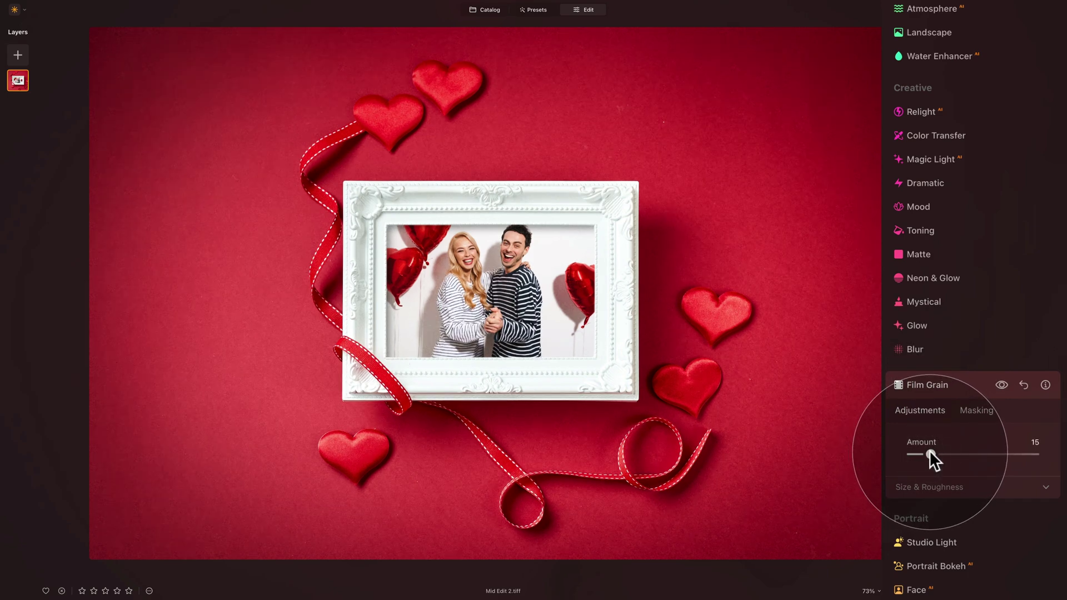
left_click(929, 382)
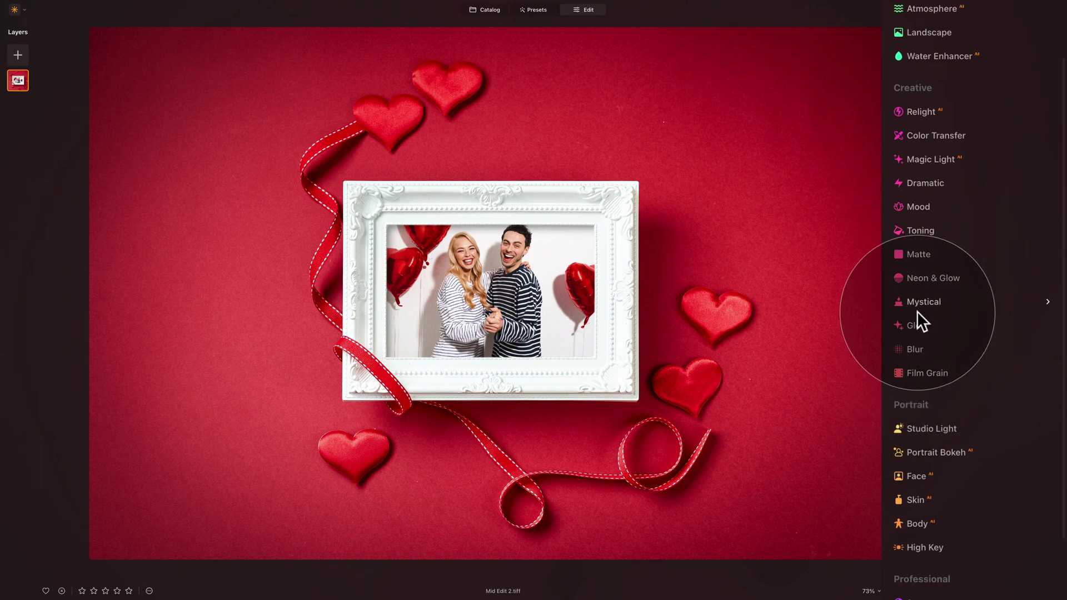
Add a Mystical glow, adjusting its Amount to 16.
left_click(920, 300)
left_click(932, 382)
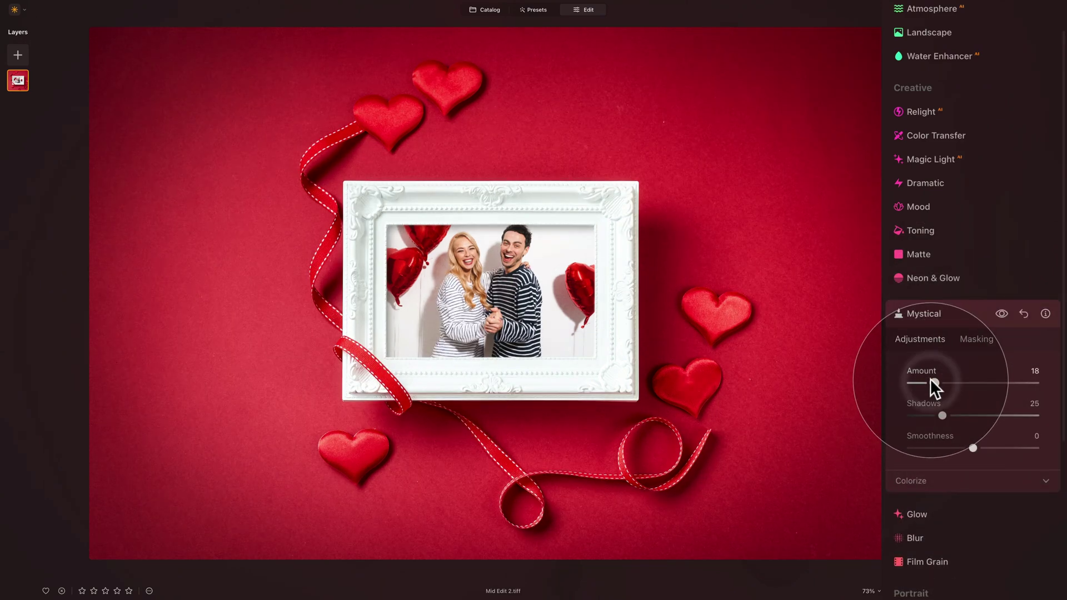
left_click_drag(931, 378, 932, 379)
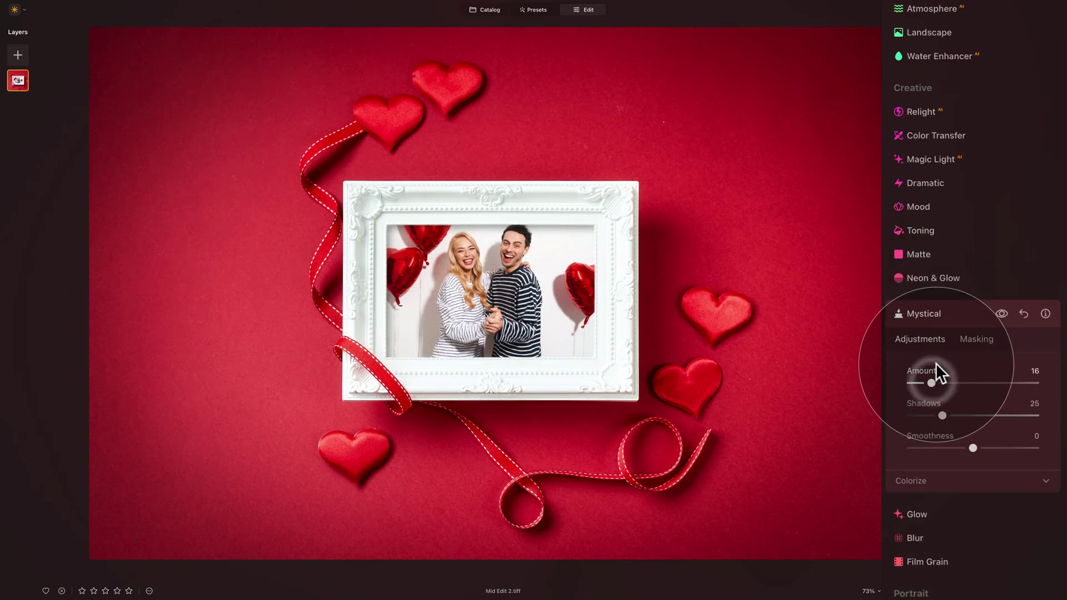
left_click(936, 314)
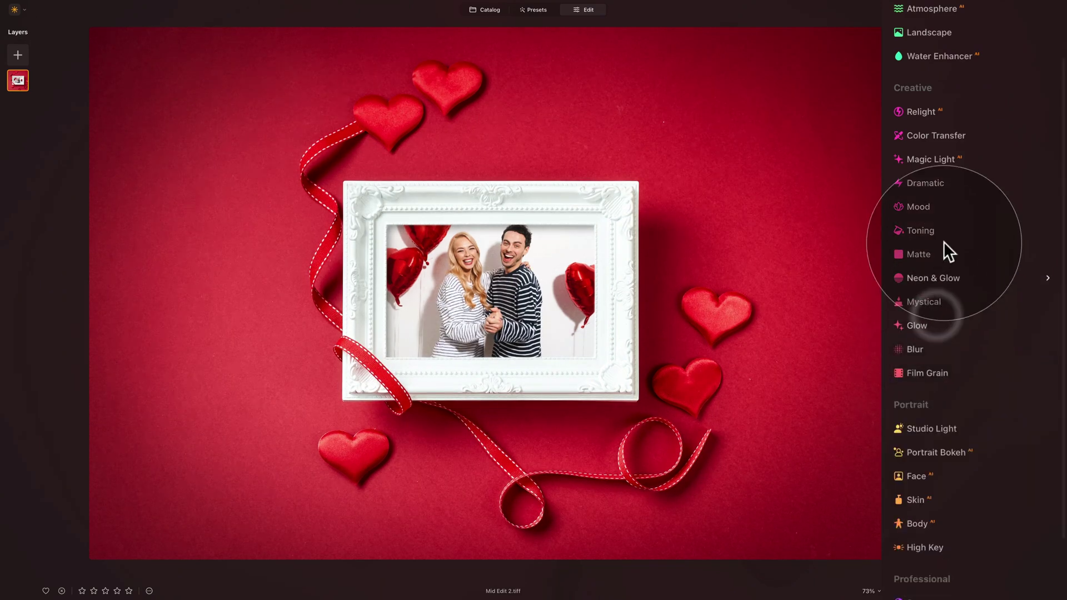
In Mood, apply the Cinematic Toning 'Long Beach' LUT, keeping Amount at 30.
left_click(923, 206)
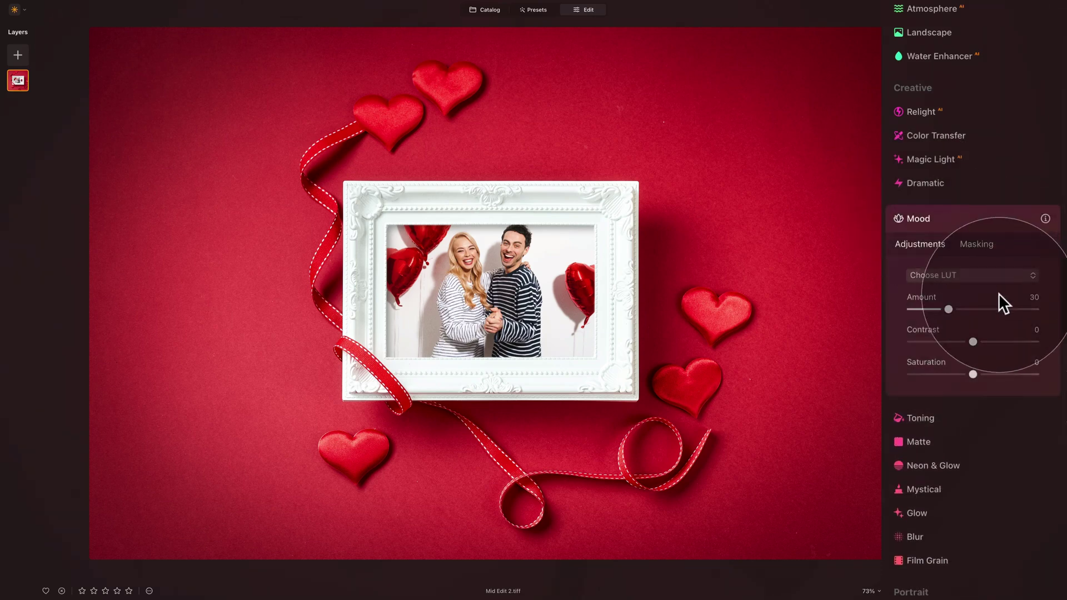
left_click(975, 275)
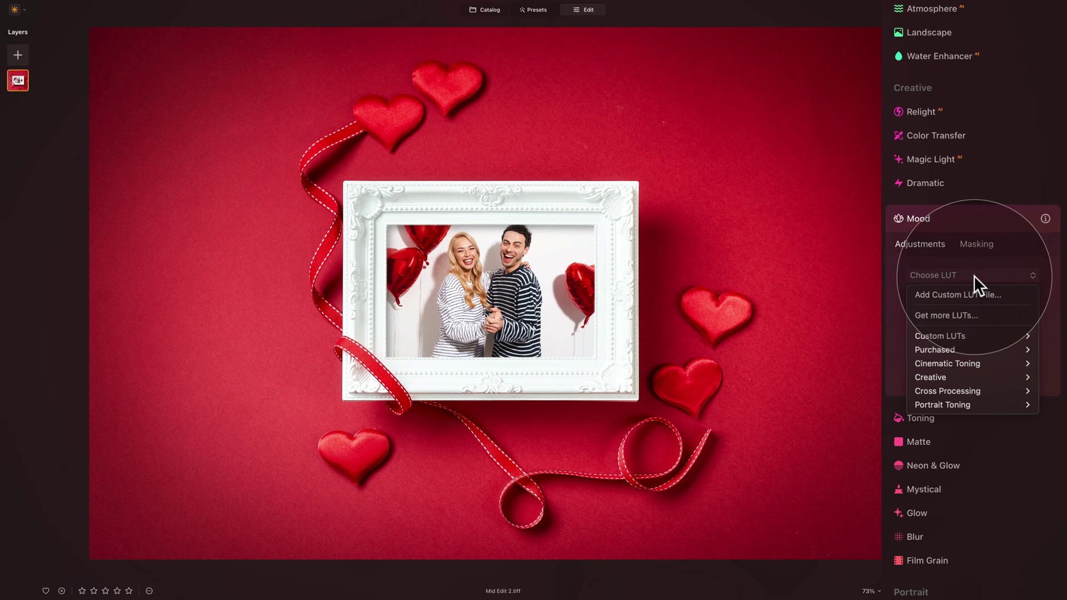
mouse_move(979, 365)
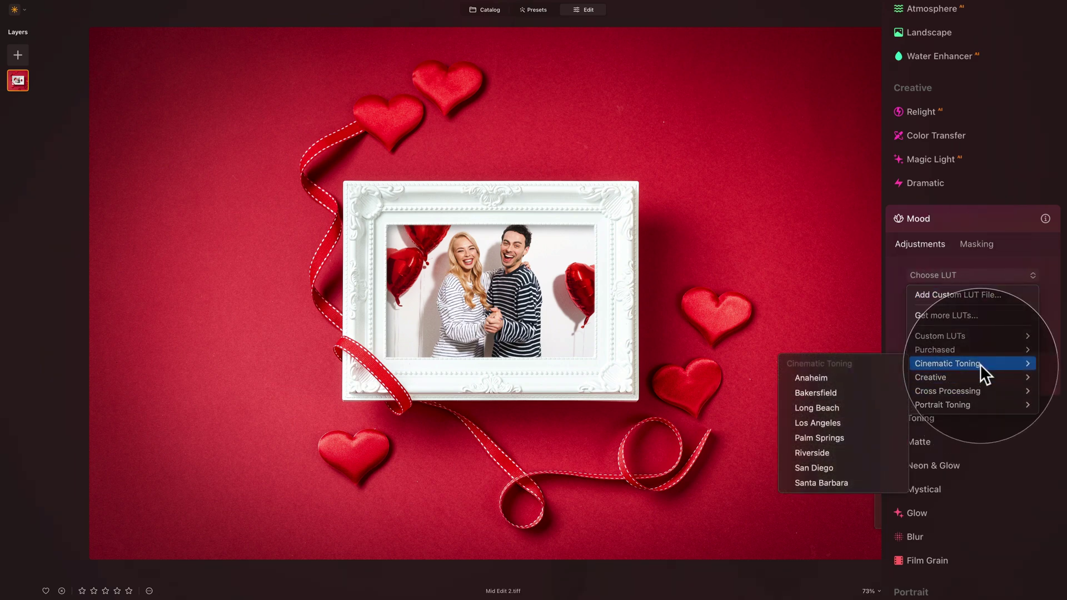
left_click(843, 408)
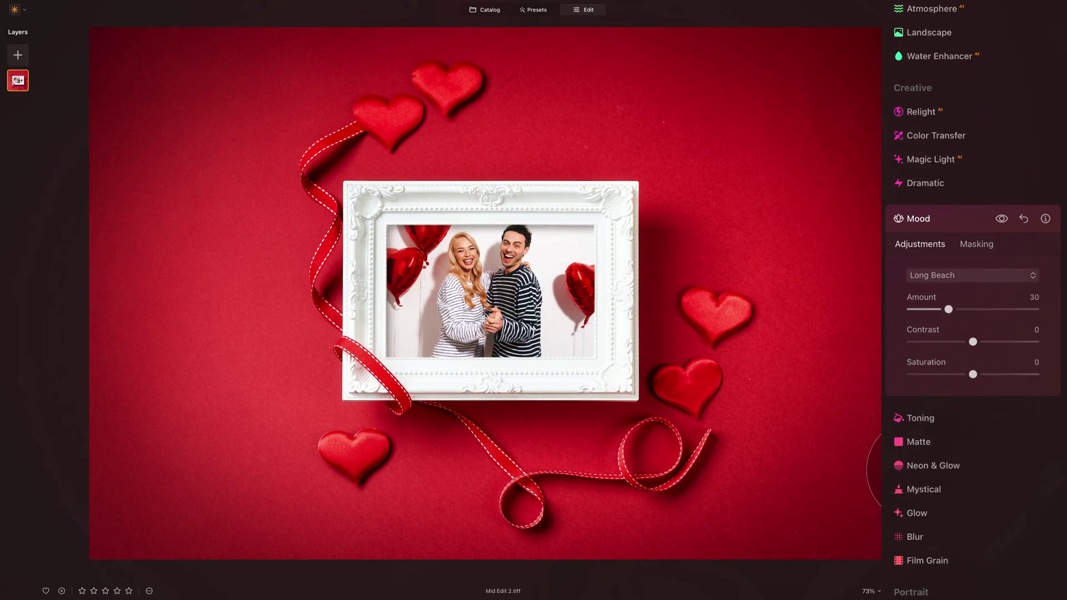
left_click(952, 219)
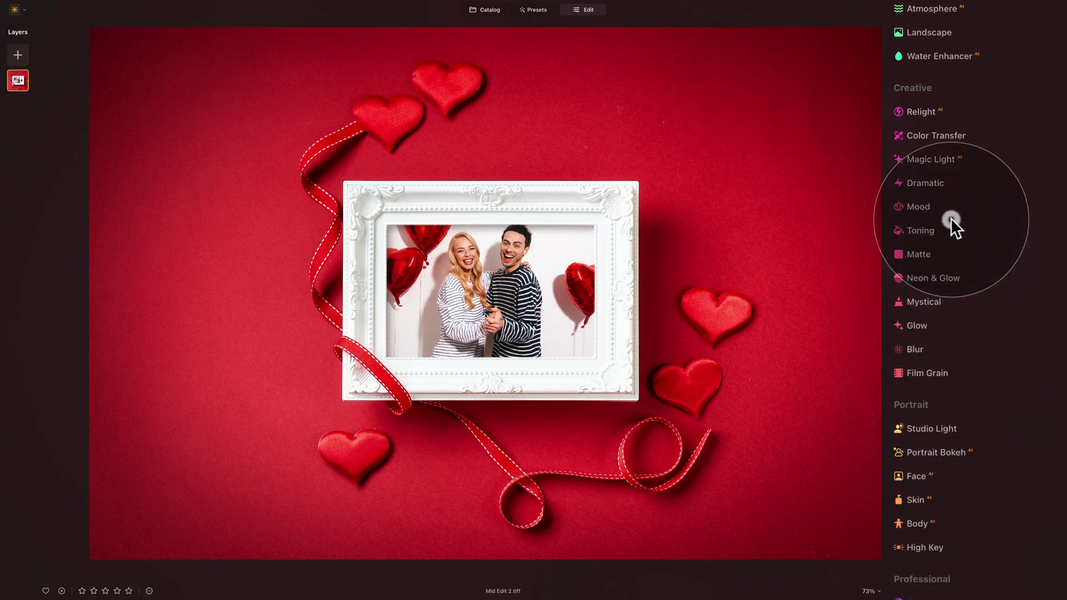